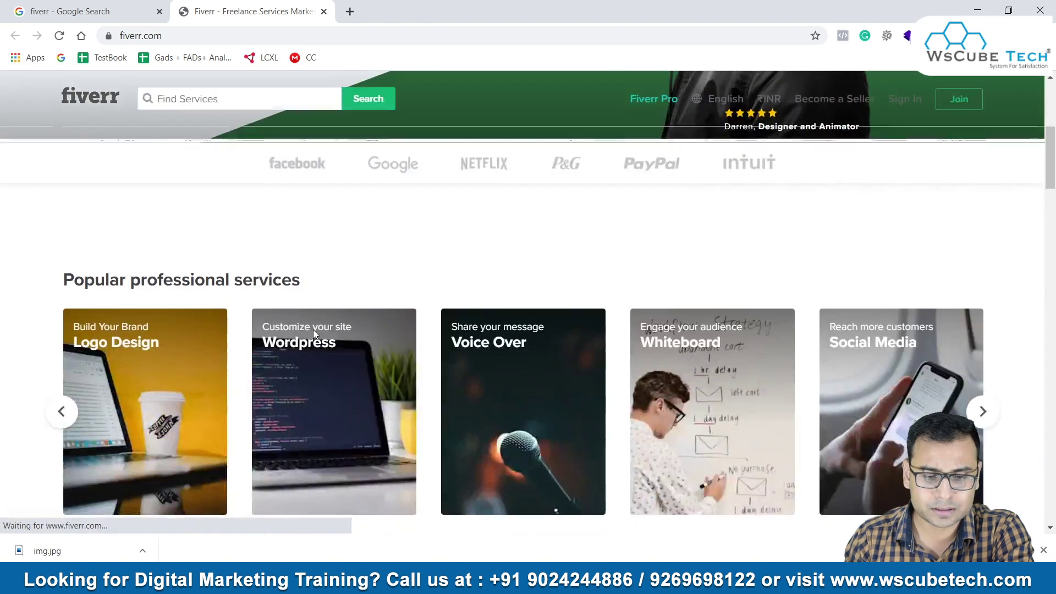
pyautogui.moveTo(76, 187); pyautogui.dragTo(325, 181)
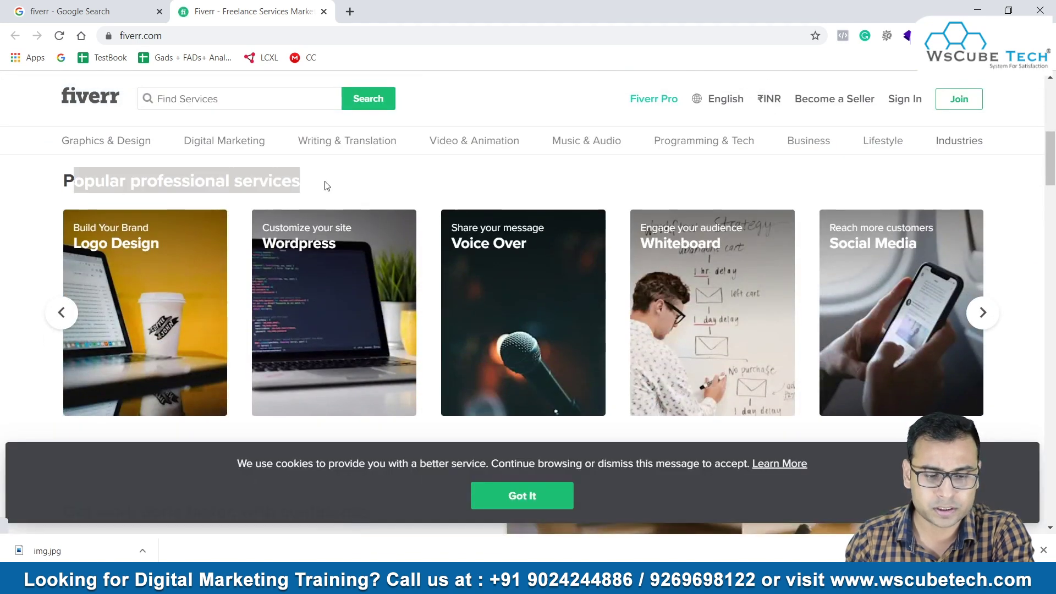
pyautogui.scroll(-5, 361, 361)
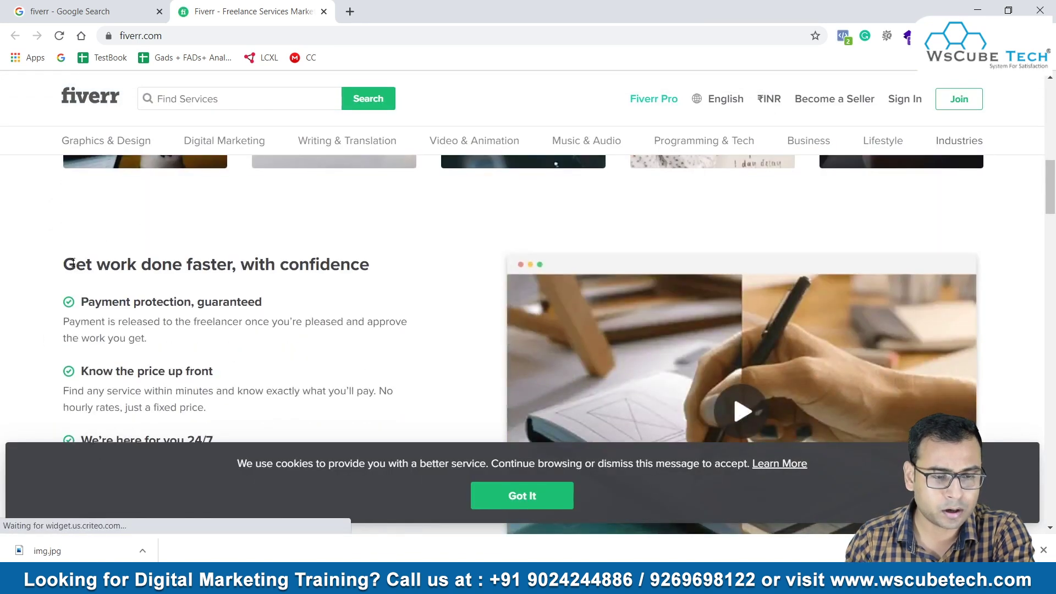
pyautogui.moveTo(64, 263); pyautogui.dragTo(358, 259)
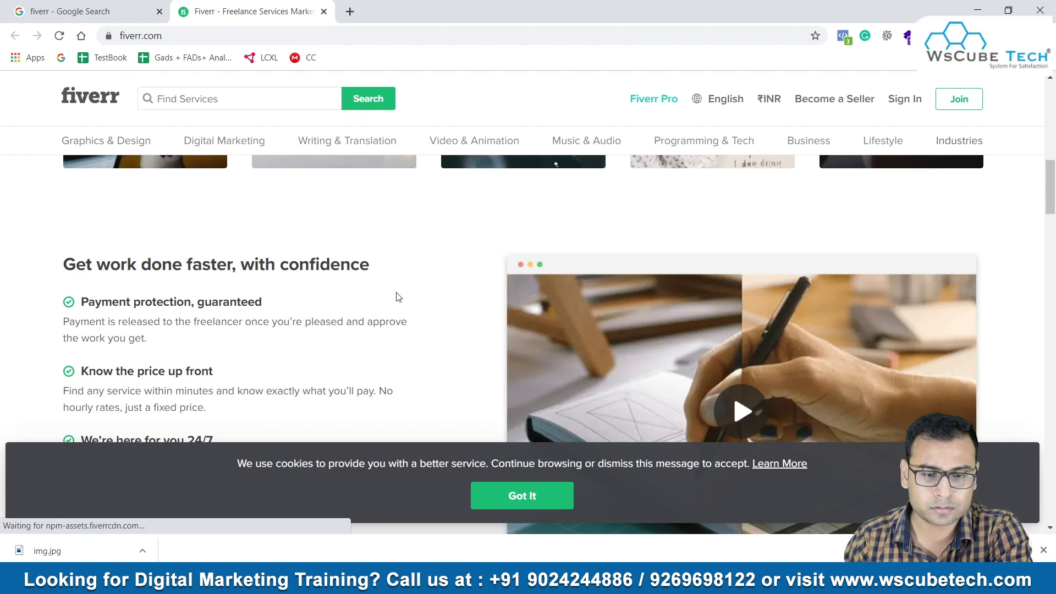
pyautogui.scroll(-5, 464, 333)
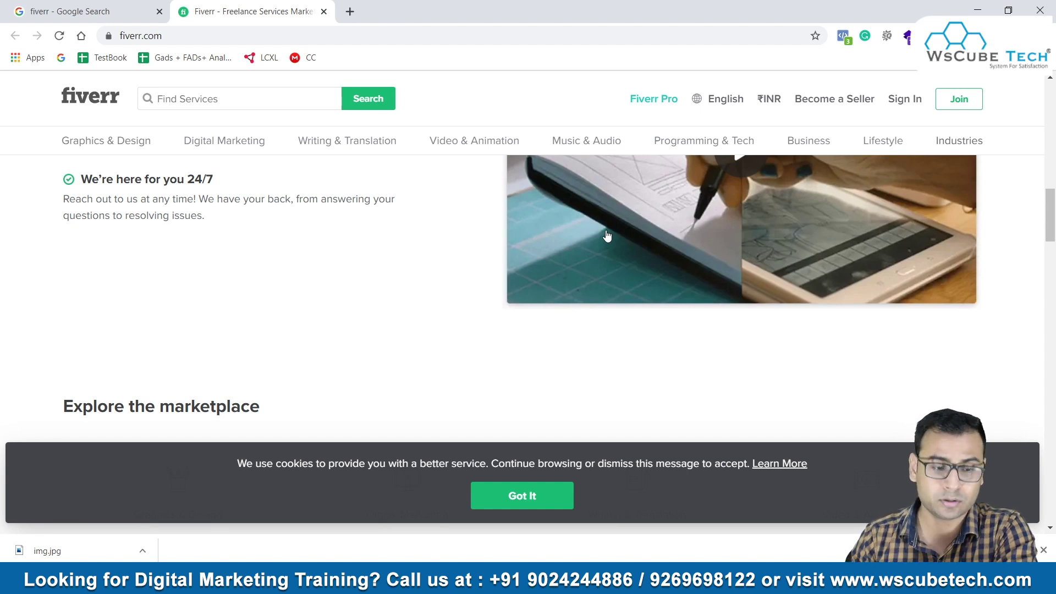
pyautogui.scroll(10, 453, 328)
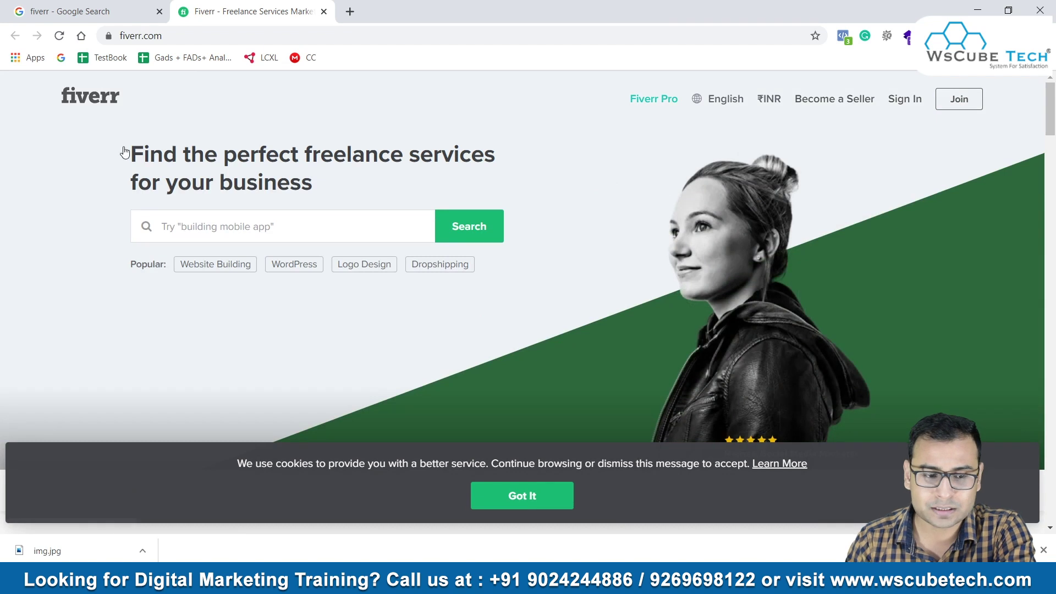
pyautogui.scroll(-7, 328, 229)
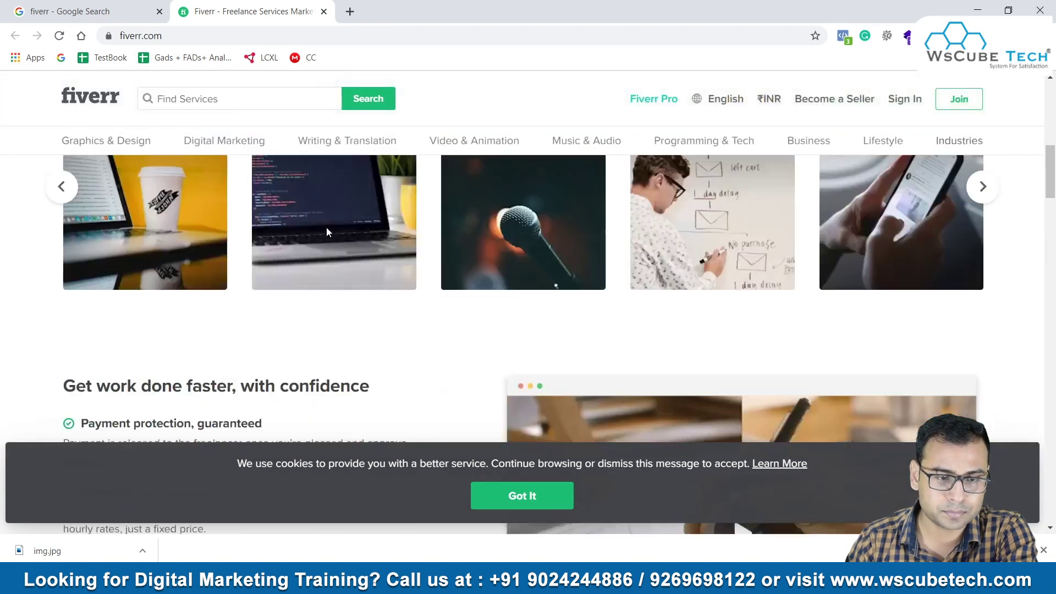
pyautogui.scroll(7, 273, 165)
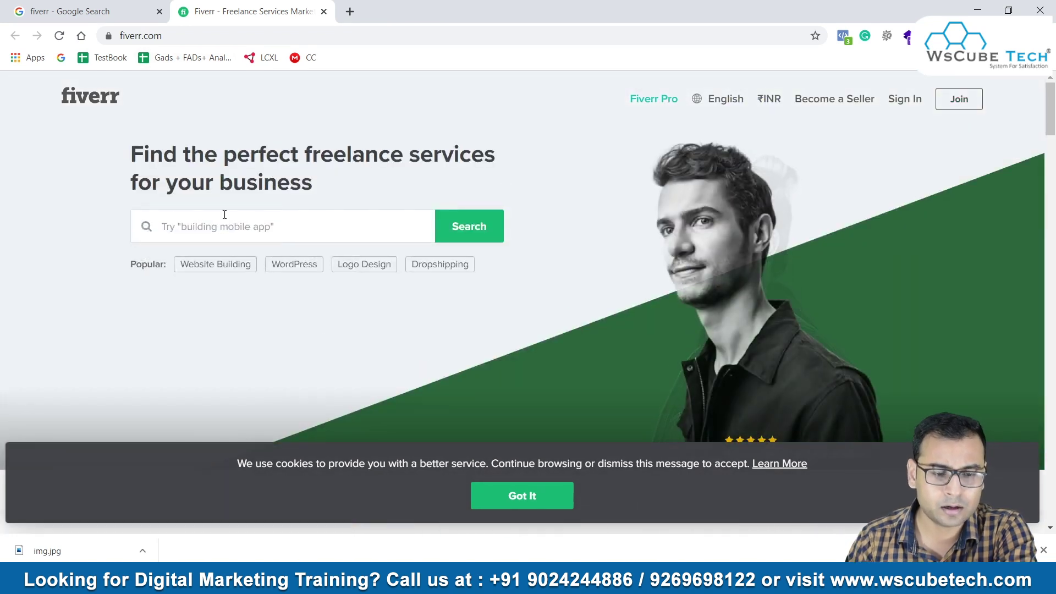
pyautogui.click(272, 232)
# - Search Fiverr for 'digital marketing services' and glance over the 21,653 results
pyautogui.write('Digital Ma')
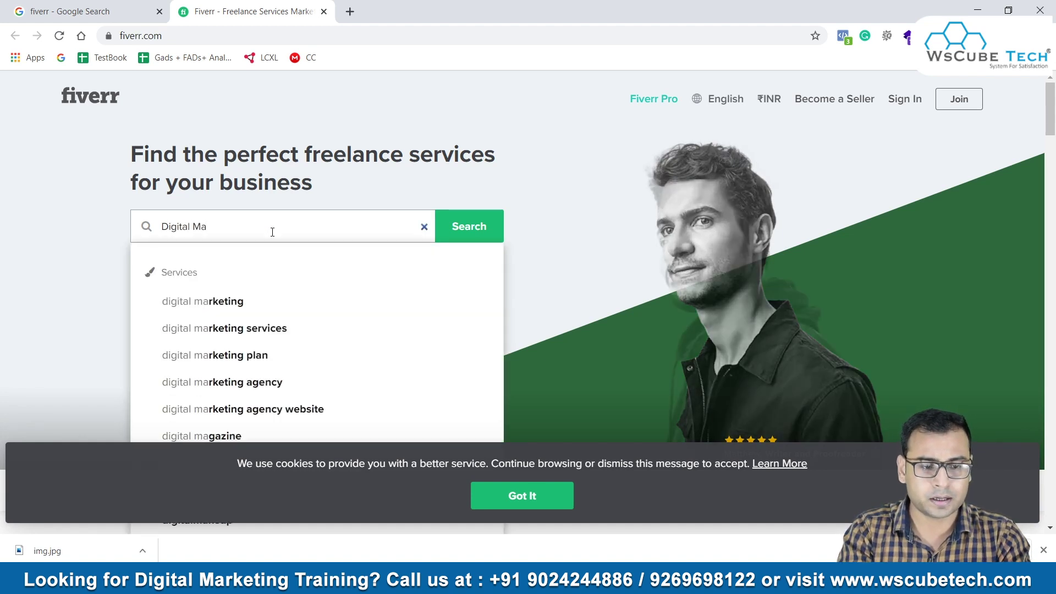
pyautogui.write('rketing')
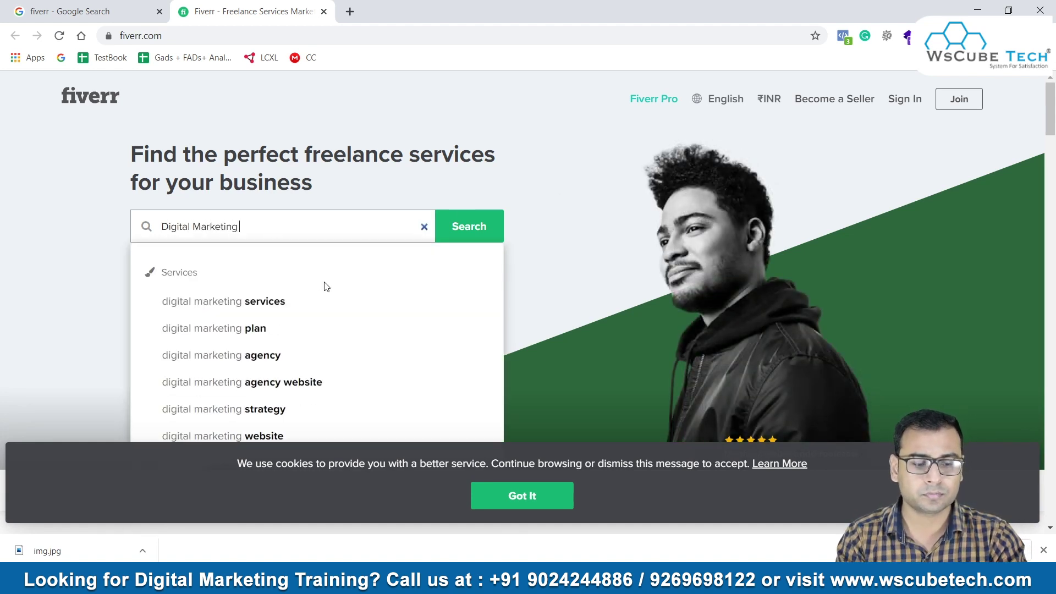
pyautogui.click(332, 291)
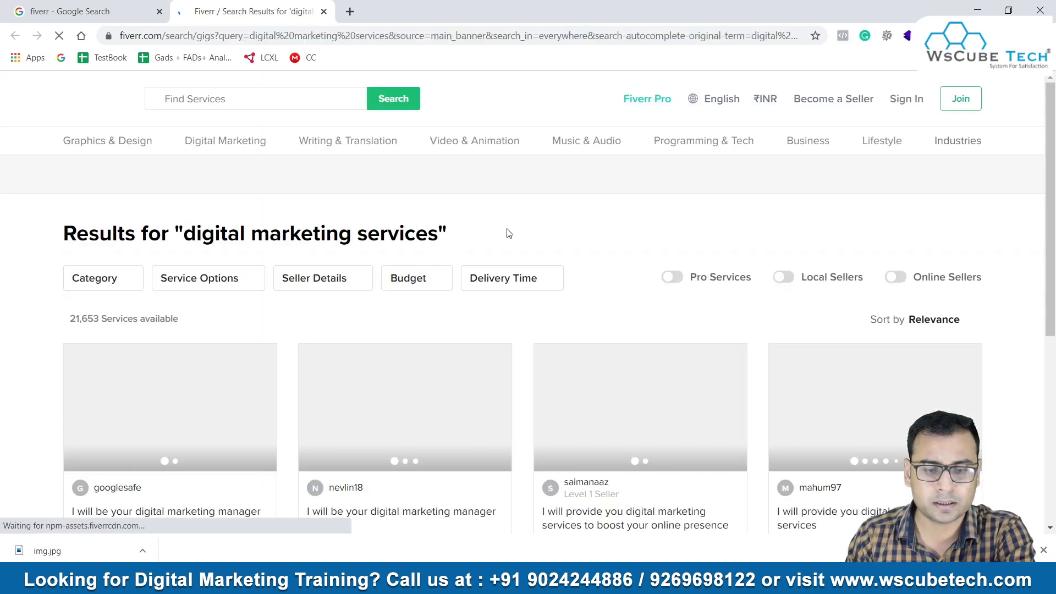
pyautogui.scroll(-5, 220, 220)
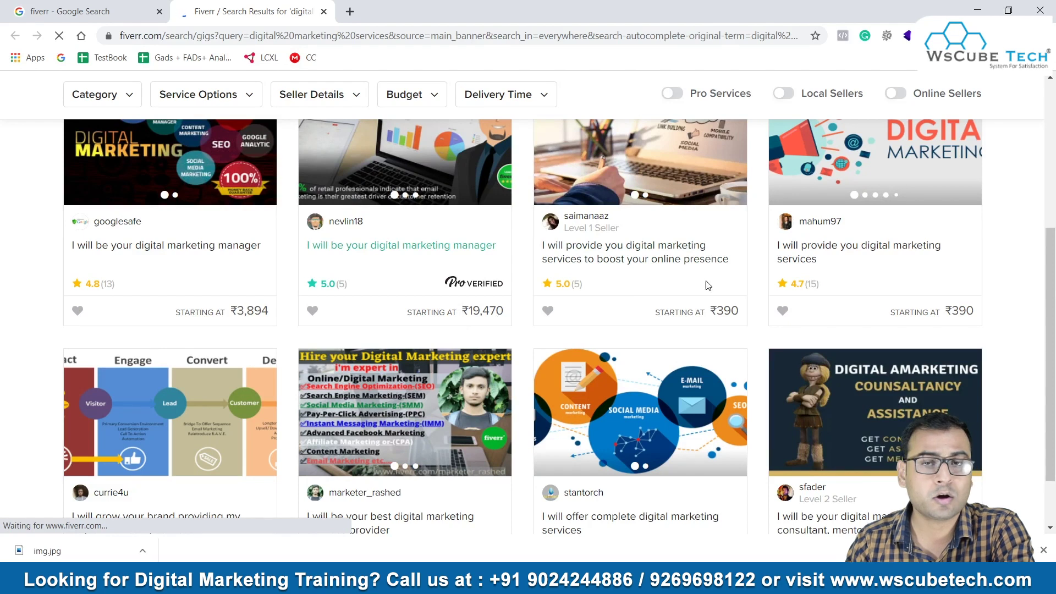
pyautogui.scroll(2, 710, 231)
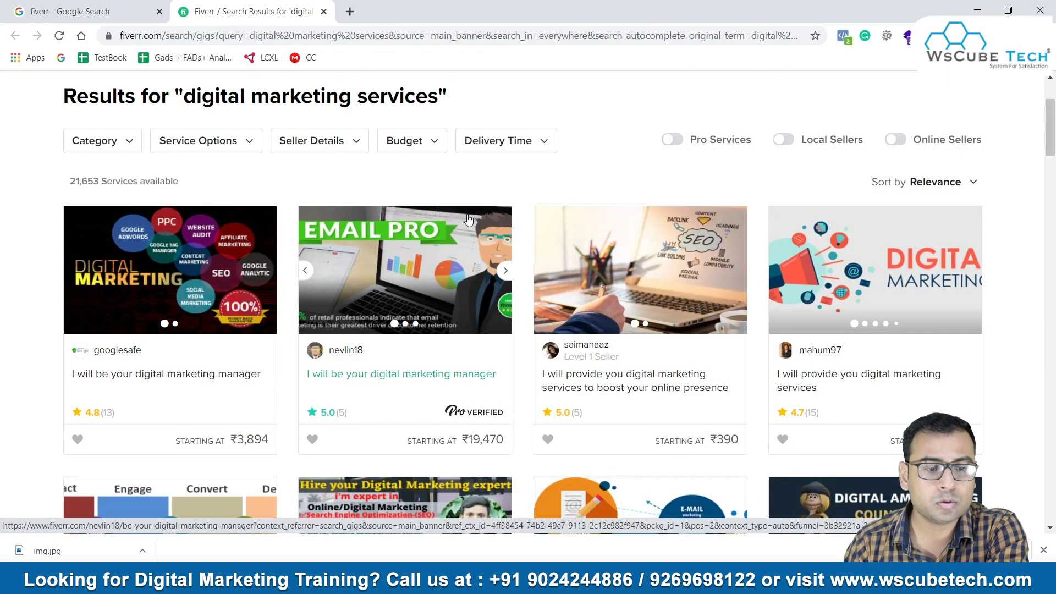
pyautogui.scroll(2, 469, 219)
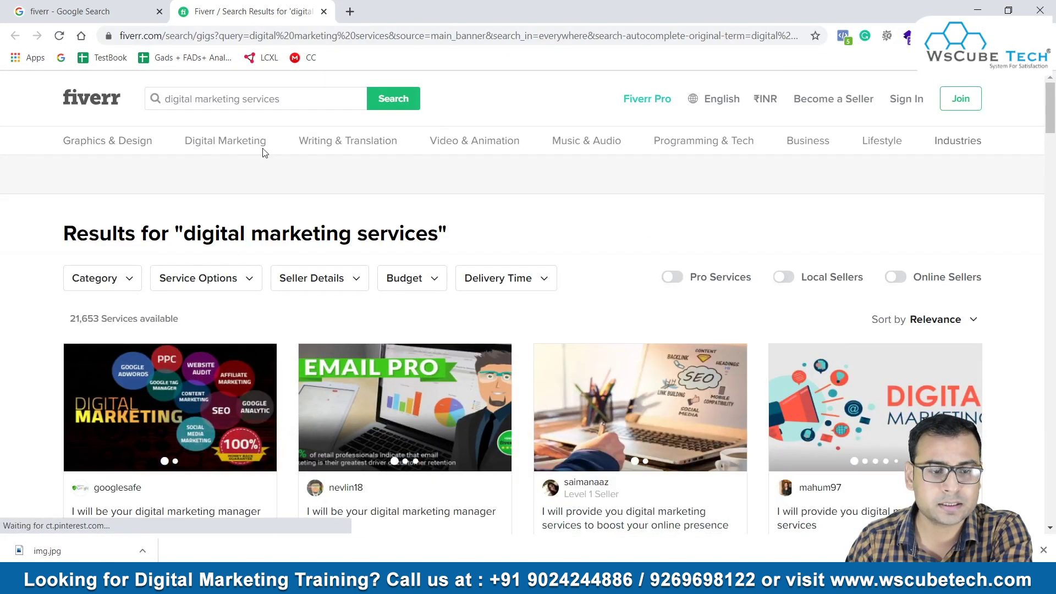
# - Scroll through the gig listings and bring up the Category filter dropdown
pyautogui.scroll(-2, 491, 357)
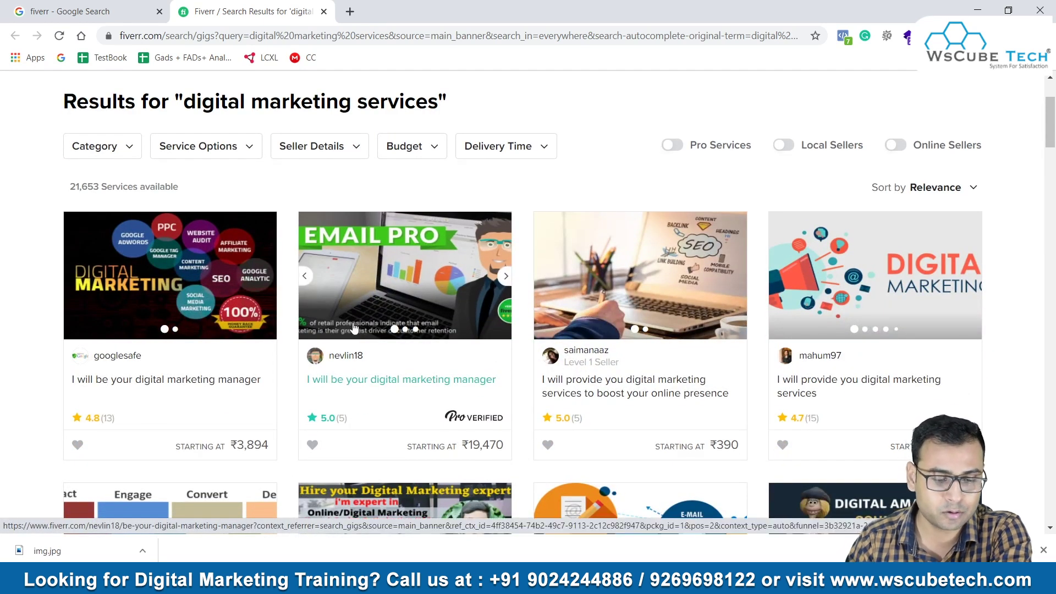
pyautogui.scroll(-3, 360, 328)
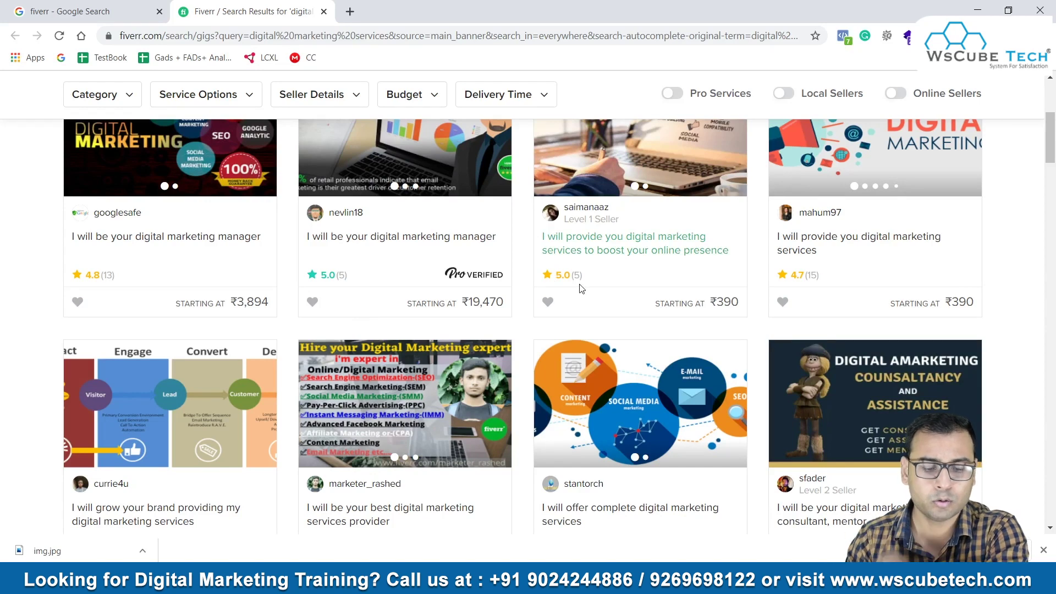
pyautogui.scroll(-5, 685, 384)
pyautogui.scroll(-3, 696, 439)
pyautogui.scroll(10, 696, 440)
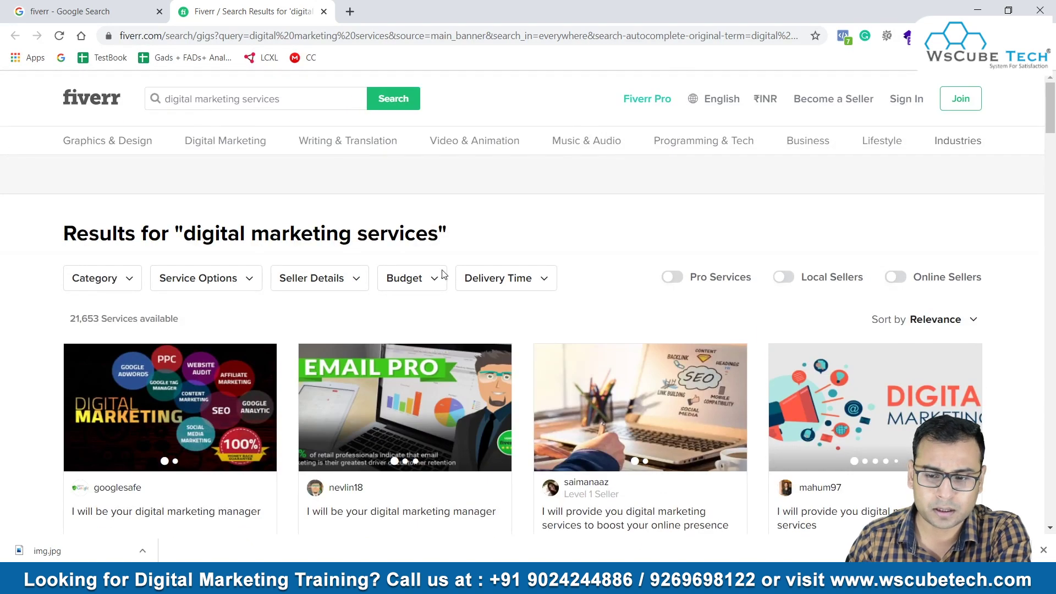
pyautogui.scroll(-1, 480, 335)
pyautogui.click(104, 242)
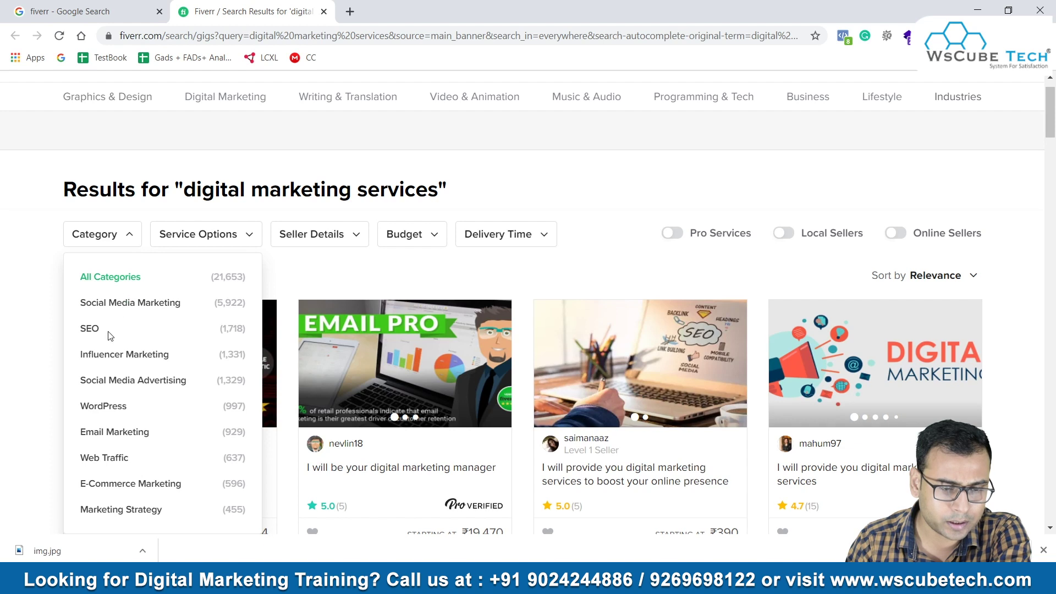
# - Filter results to the Email Marketing category, reloading after the error, leaving 929 services
pyautogui.scroll(-2, 153, 419)
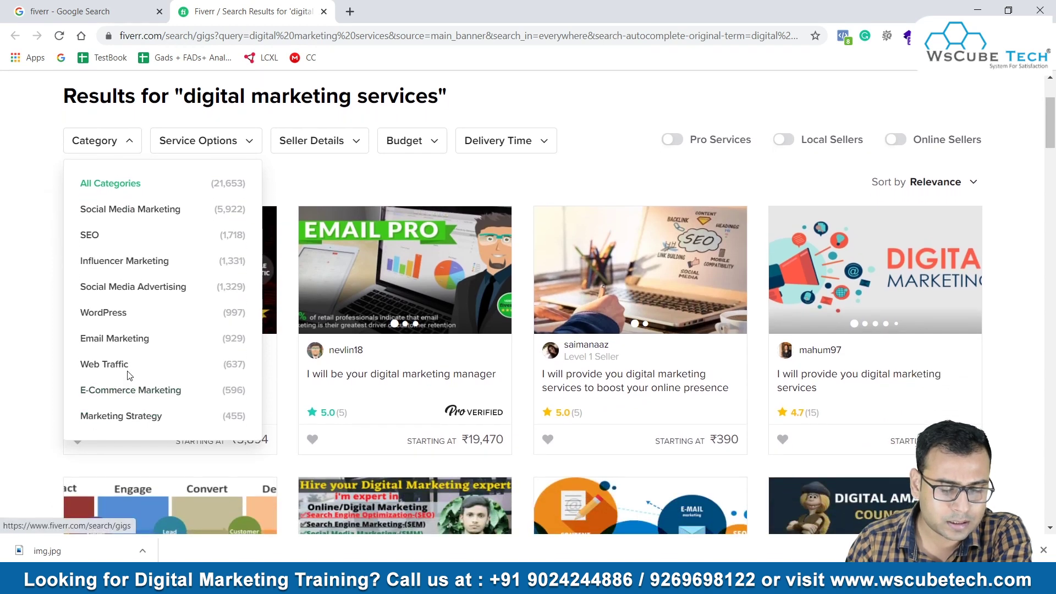
pyautogui.click(95, 339)
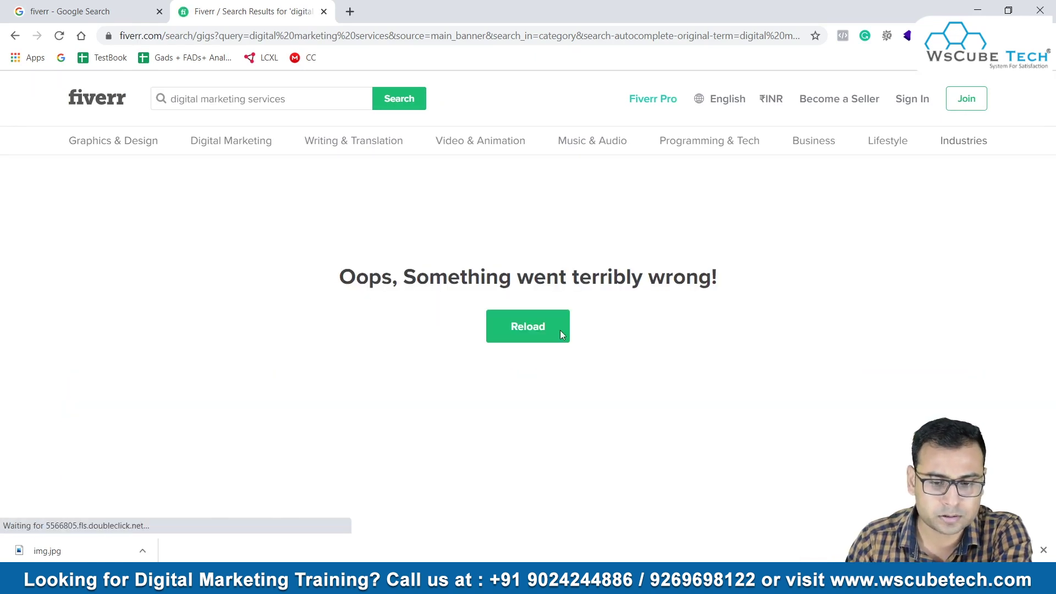
pyautogui.click(530, 329)
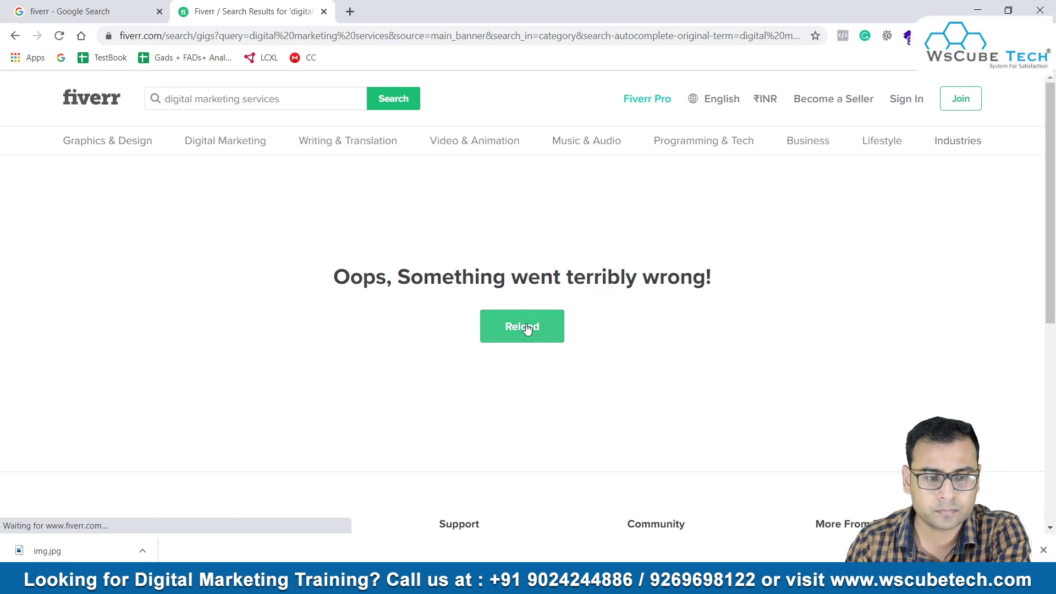
pyautogui.scroll(-3, 407, 359)
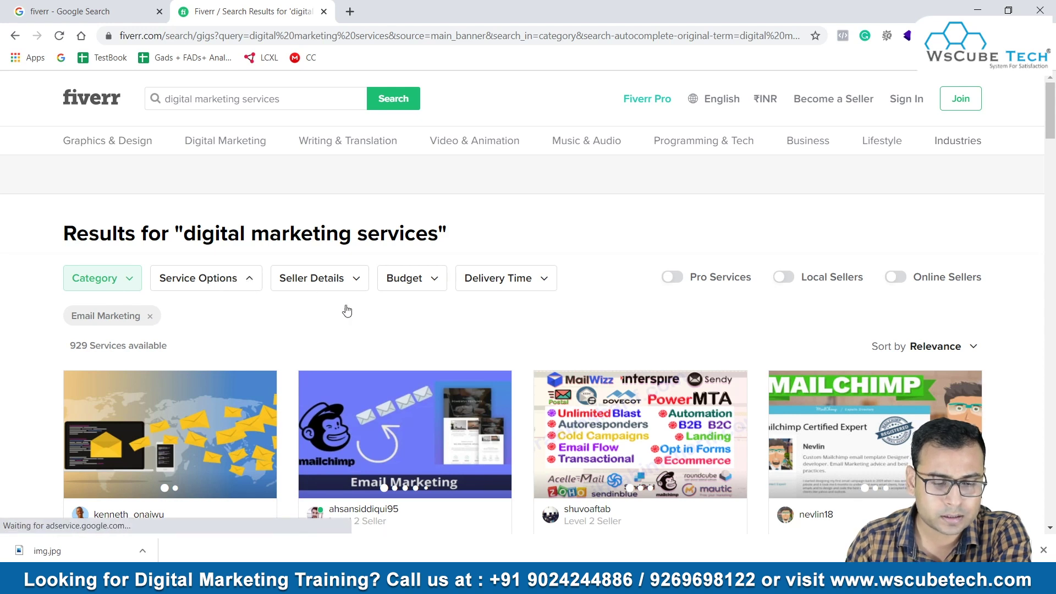
pyautogui.scroll(-1, 349, 310)
pyautogui.click(258, 206)
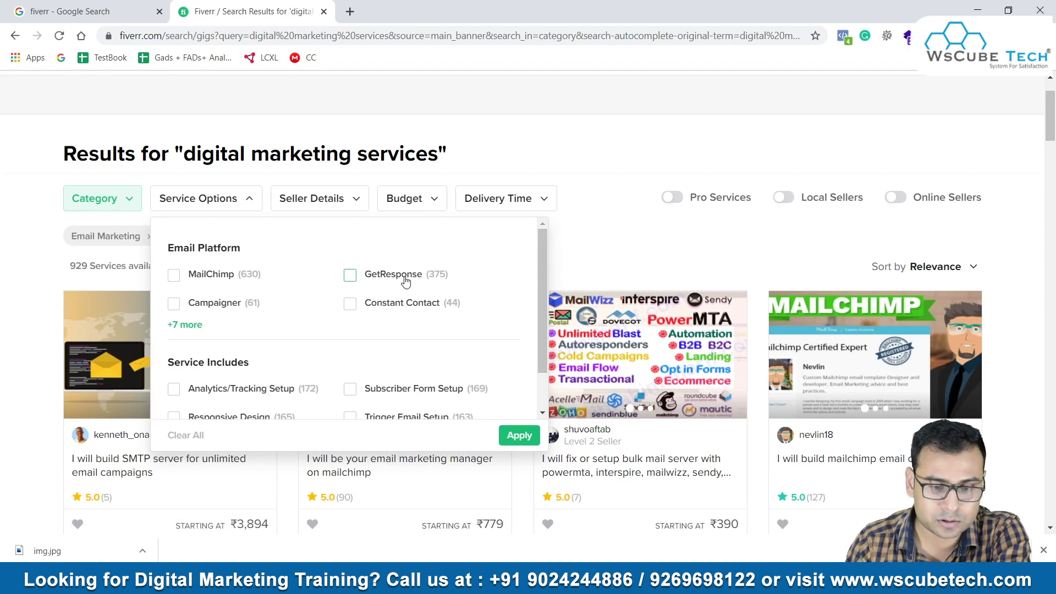
# - Browse all the email platform choices in the Service Options filter
pyautogui.click(191, 325)
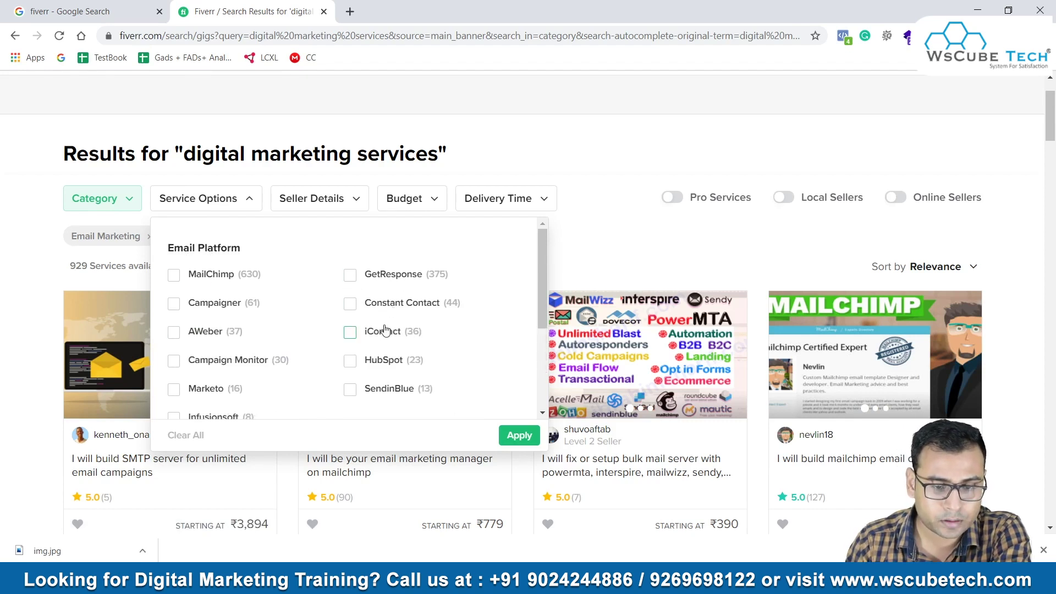
pyautogui.scroll(-1, 281, 376)
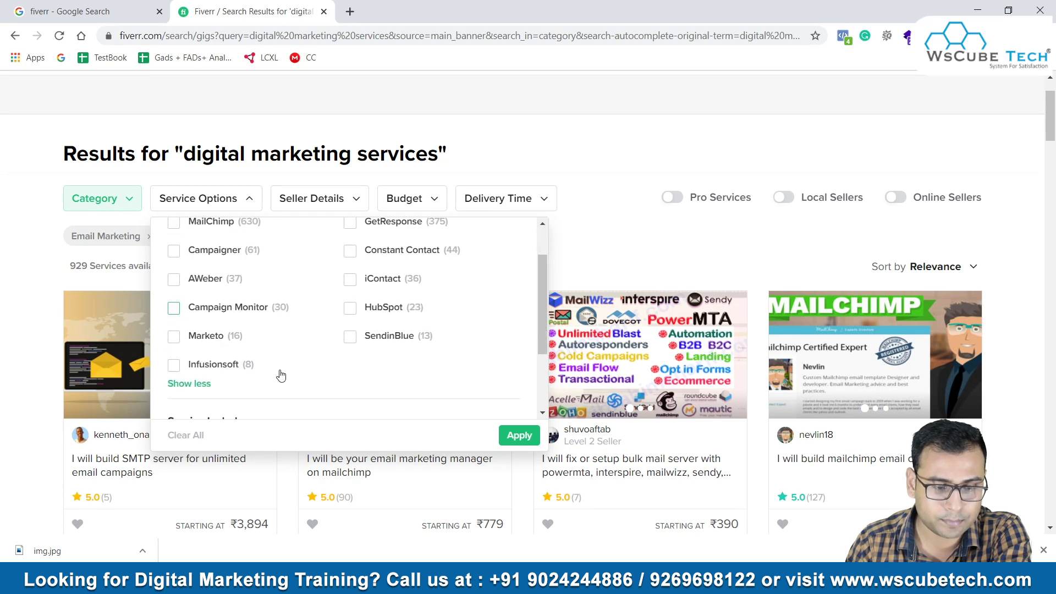
pyautogui.scroll(1, 281, 375)
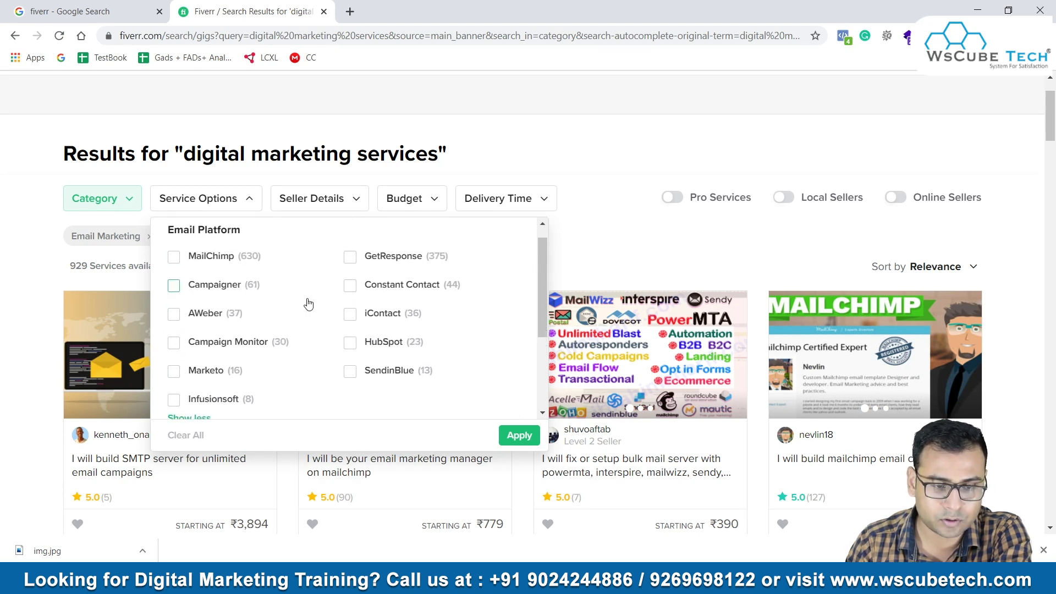
pyautogui.scroll(-4, 305, 306)
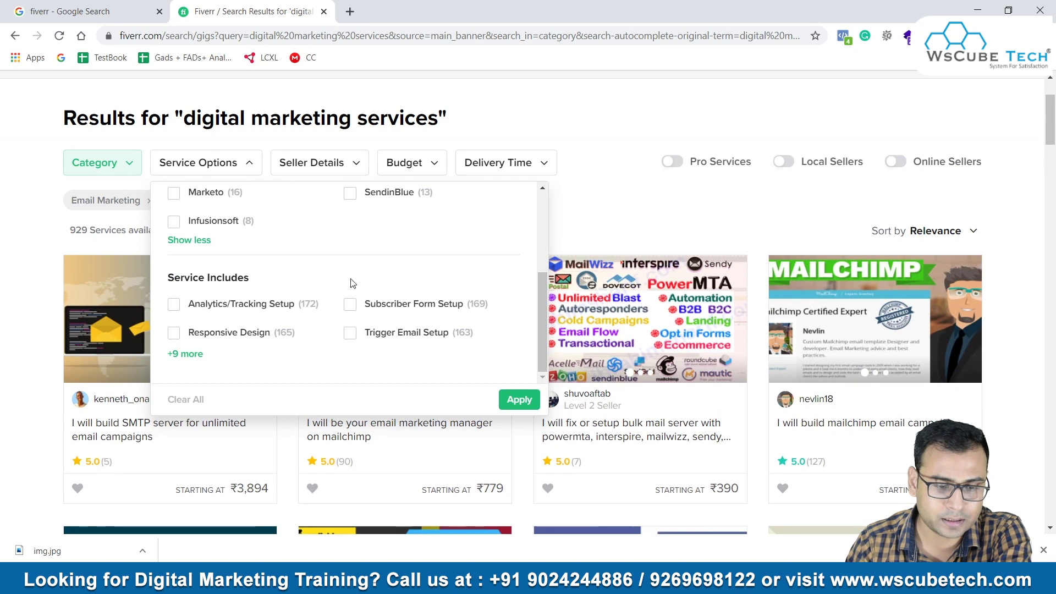
pyautogui.click(588, 215)
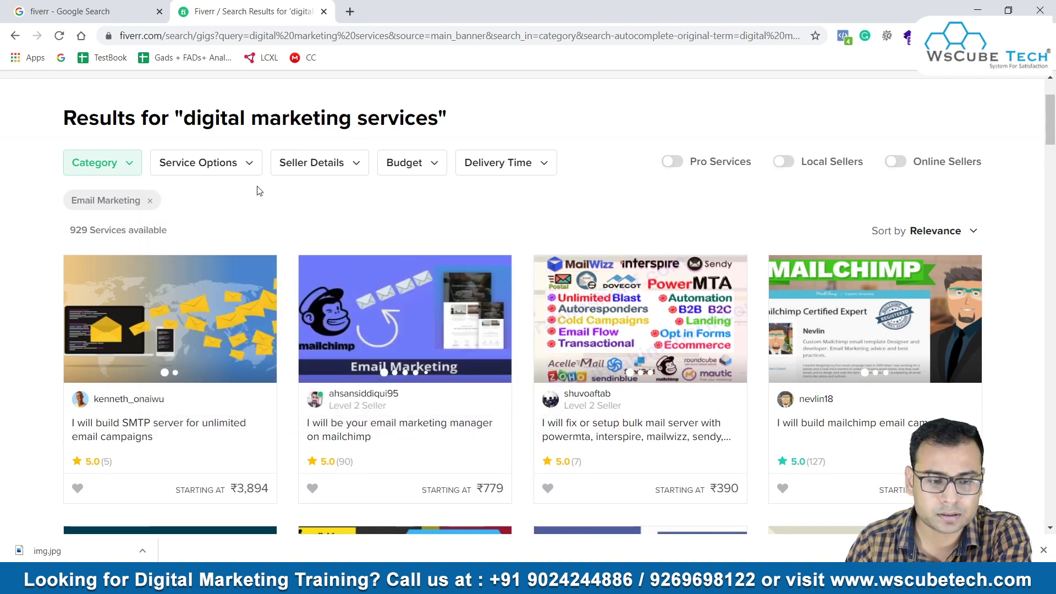
pyautogui.click(230, 167)
pyautogui.scroll(1, 228, 231)
pyautogui.click(193, 132)
# - Apply the MailChimp service option filter, cutting results to 630 services
pyautogui.scroll(-6, 601, 481)
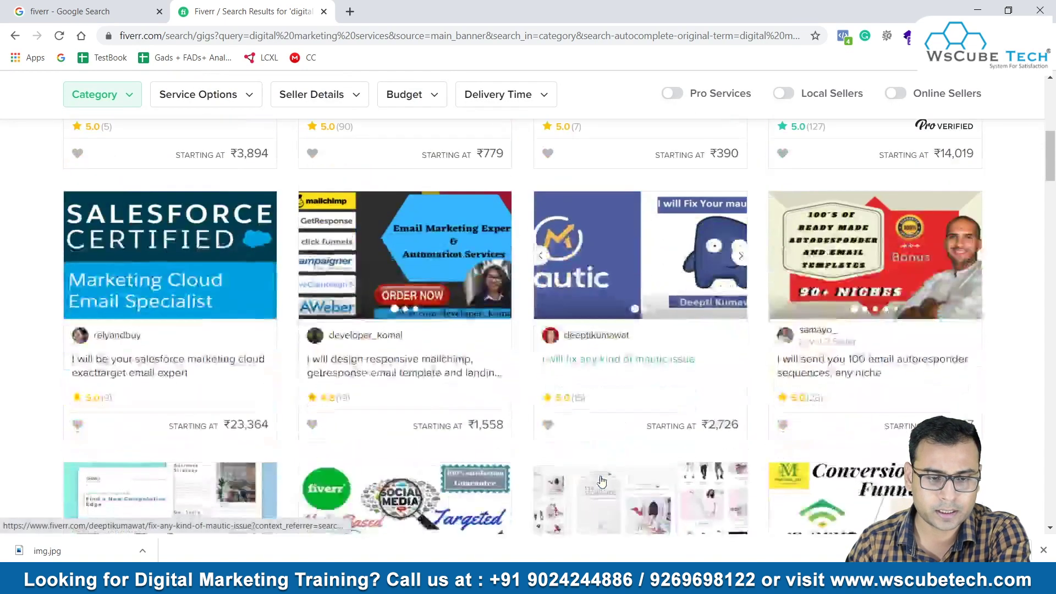
pyautogui.scroll(8, 601, 482)
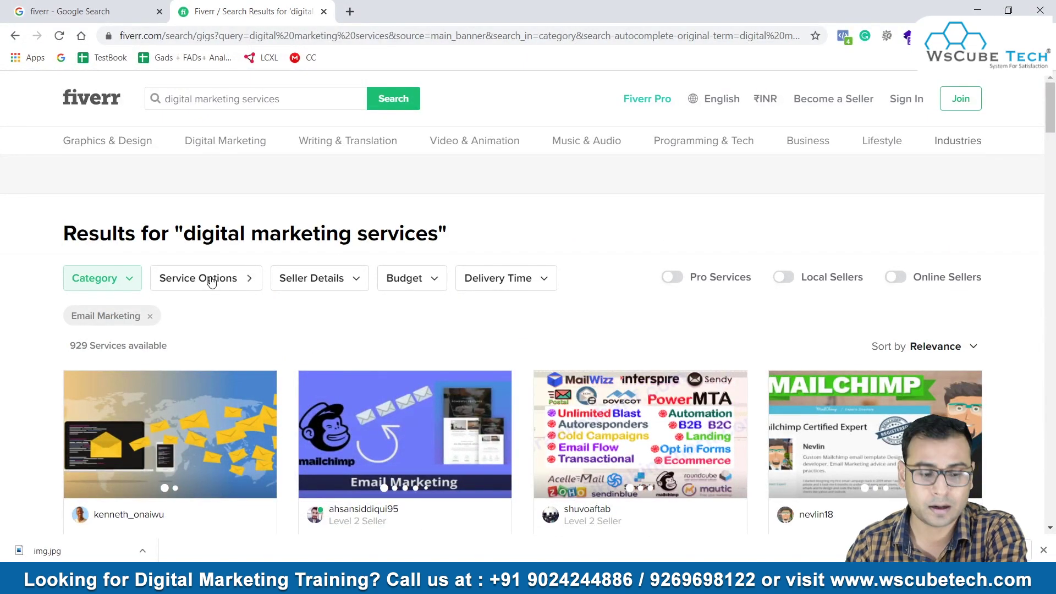
pyautogui.click(212, 281)
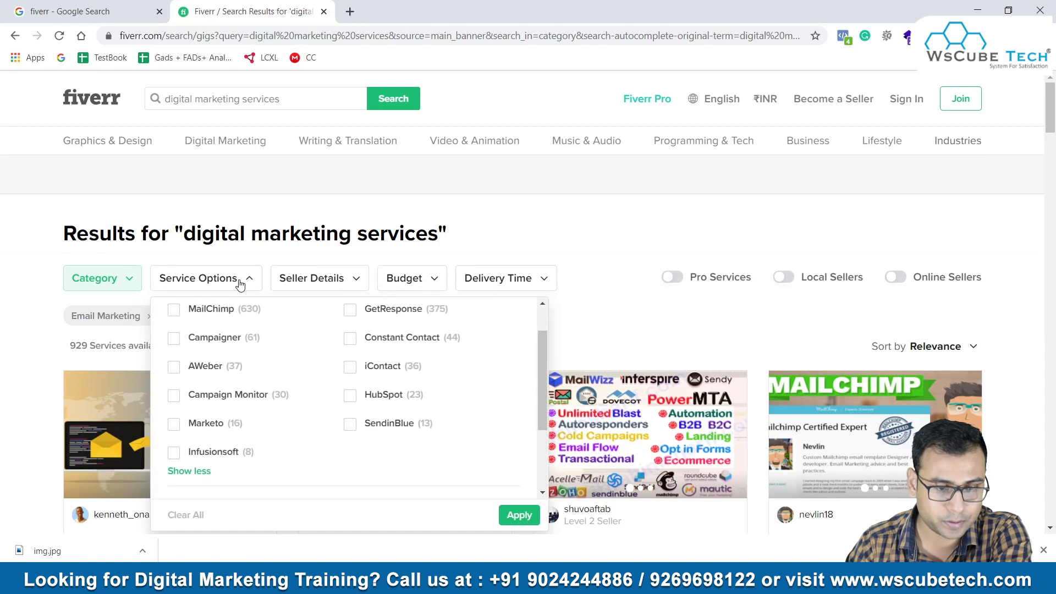
pyautogui.click(520, 516)
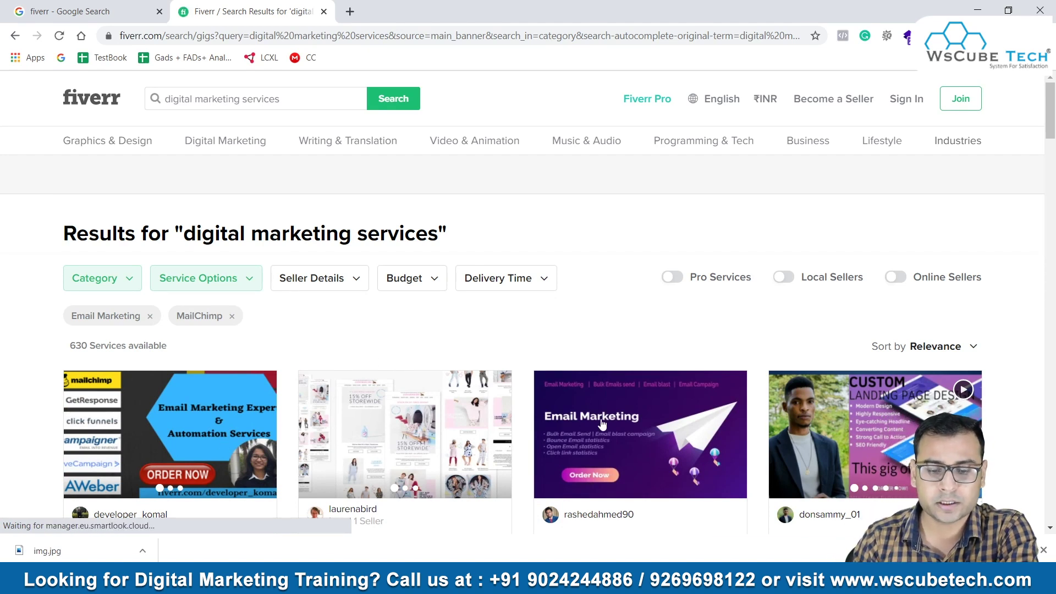
pyautogui.scroll(-1, 603, 424)
pyautogui.scroll(1, 171, 263)
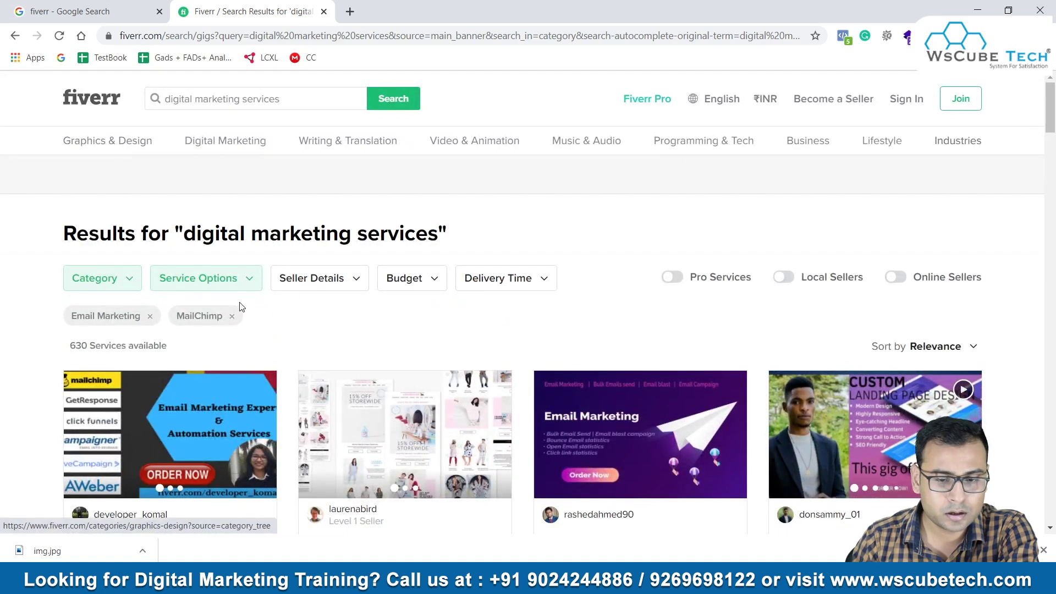
# - Check the Budget range and look through the Seller Details filter options
pyautogui.click(421, 288)
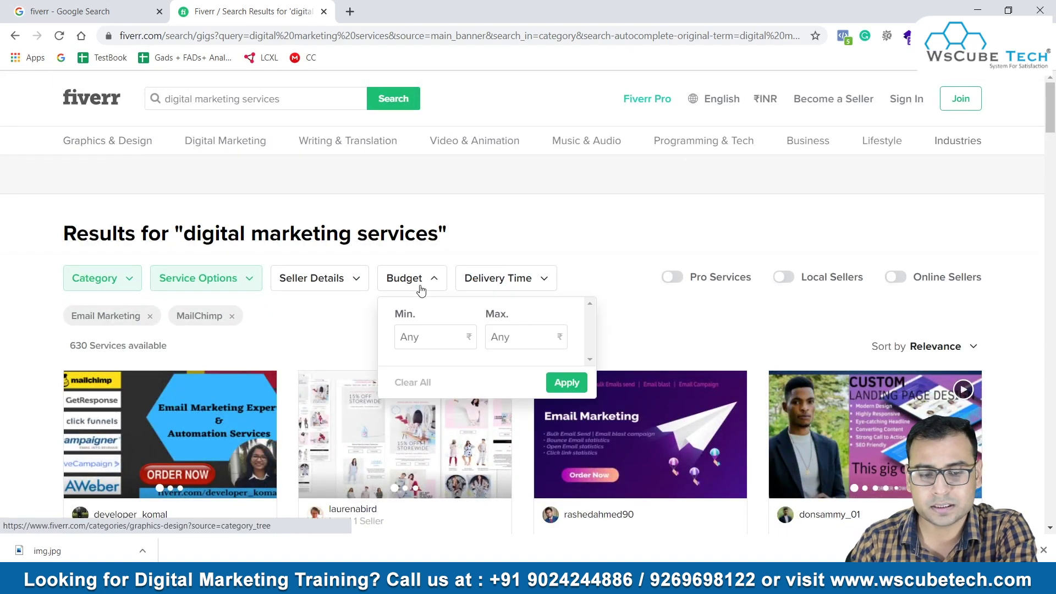
pyautogui.click(337, 283)
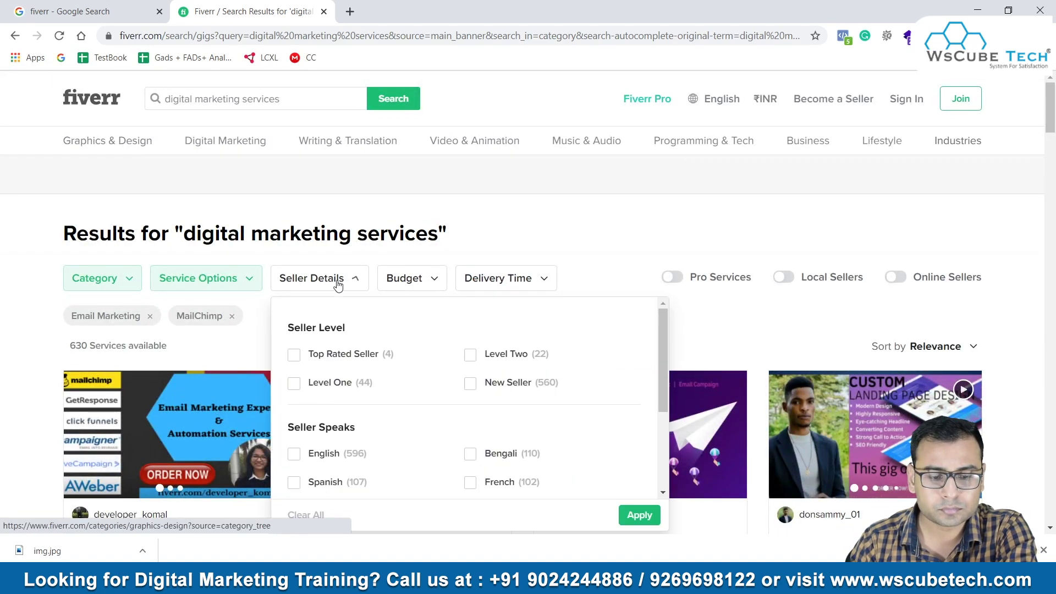
pyautogui.scroll(-2, 455, 428)
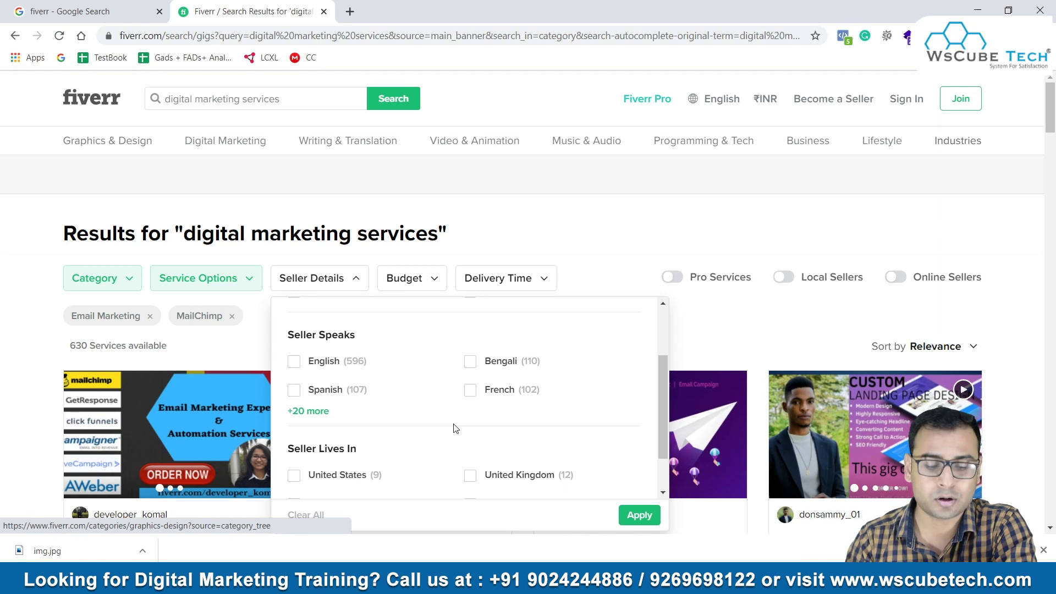
pyautogui.scroll(-1, 517, 423)
pyautogui.scroll(2, 517, 423)
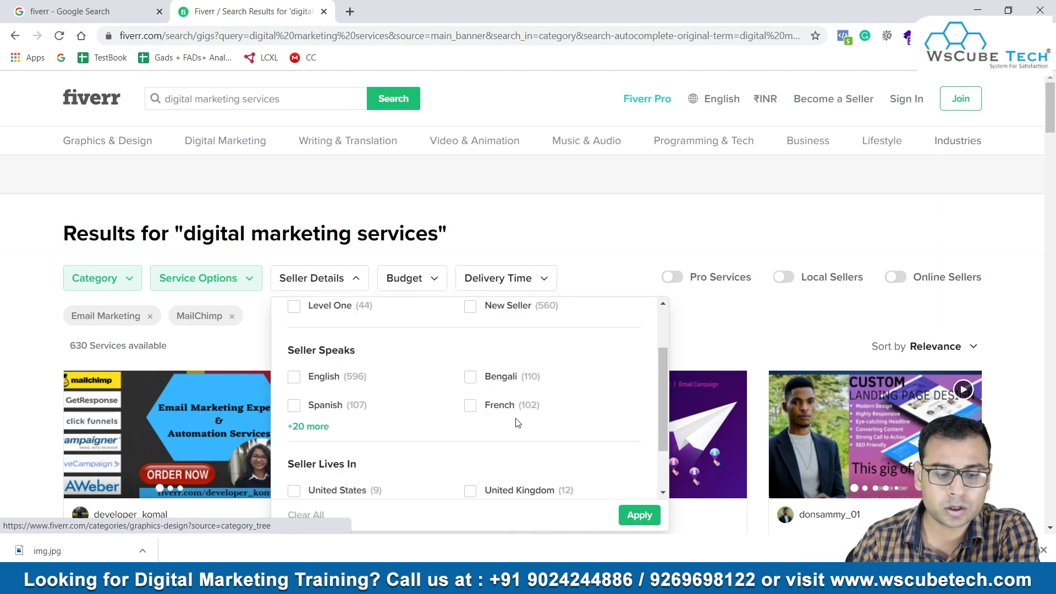
pyautogui.scroll(-1, 511, 429)
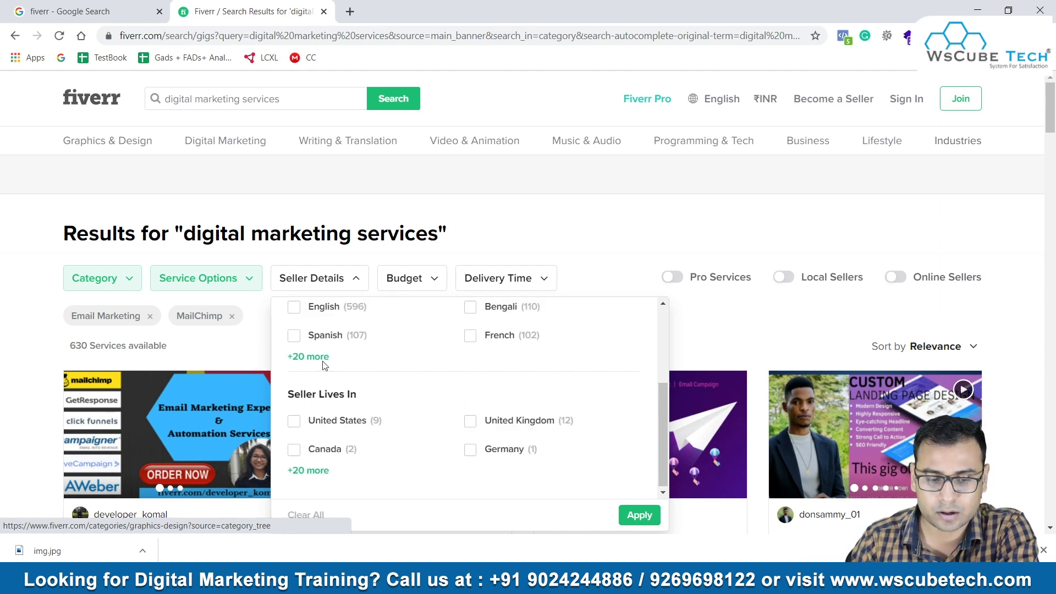
pyautogui.scroll(2, 335, 378)
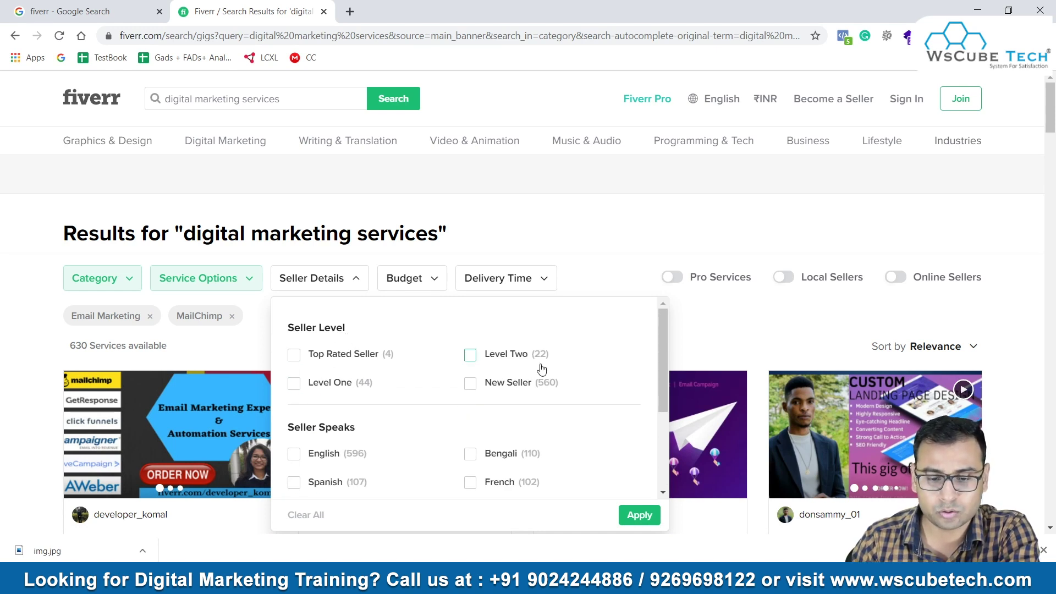
pyautogui.scroll(-1, 544, 402)
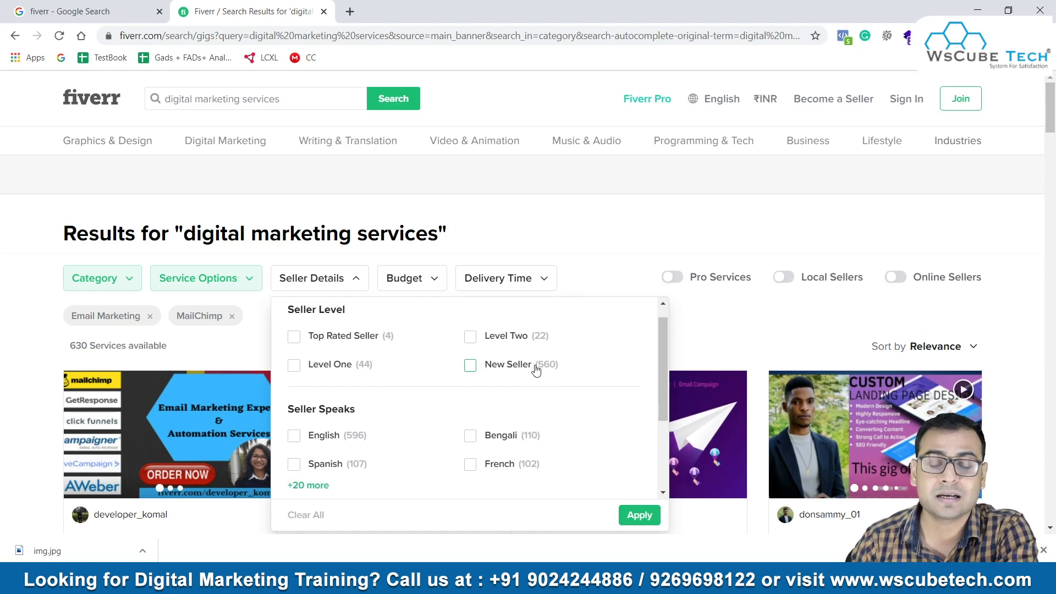
pyautogui.scroll(1, 585, 384)
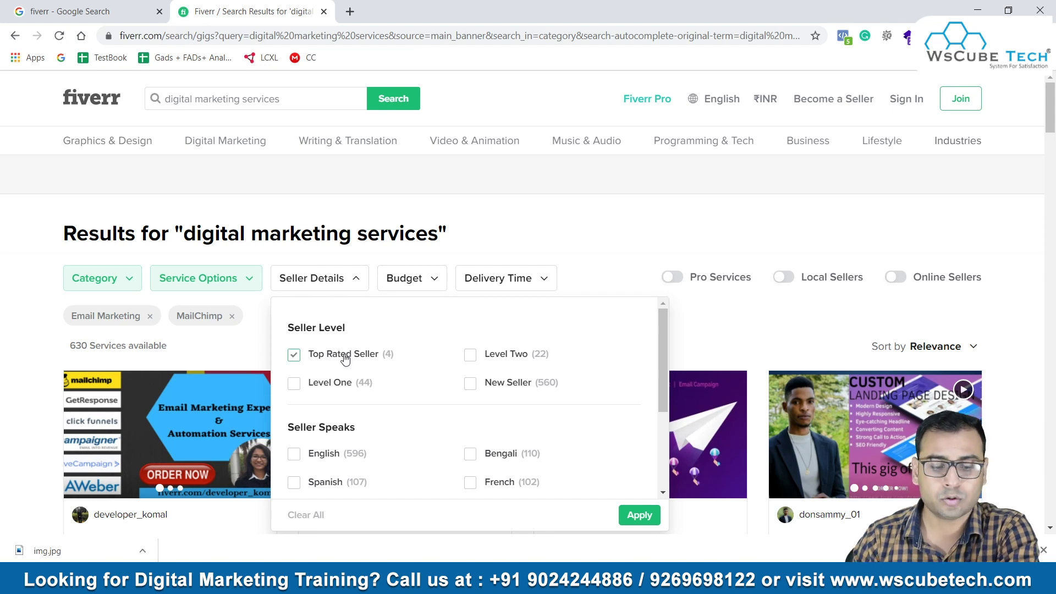
# - Apply the Top Rated Seller filter, leaving 4 services, and scroll through them
pyautogui.click(628, 515)
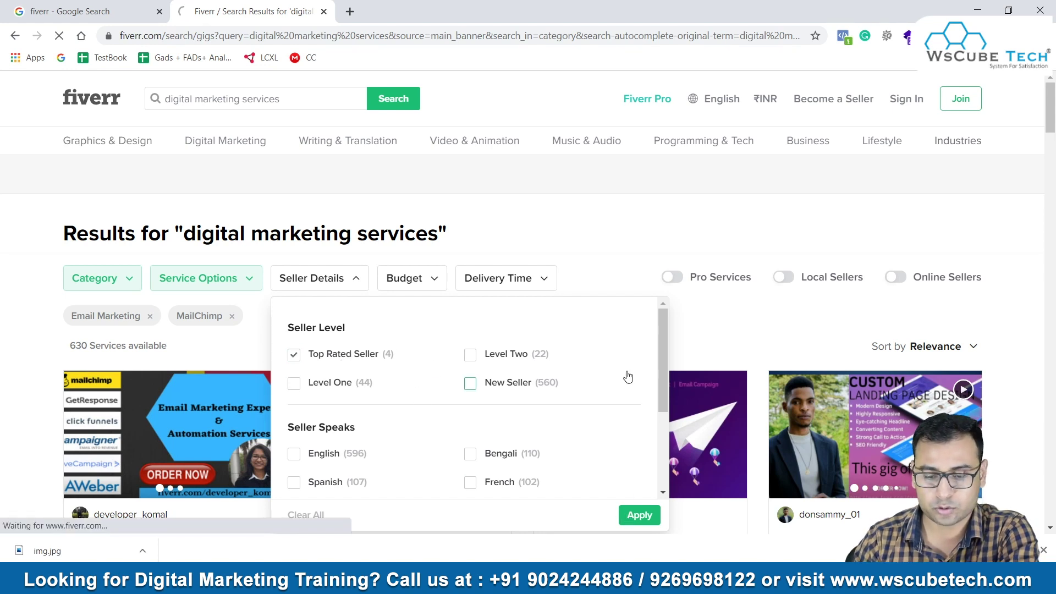
pyautogui.scroll(-1, 584, 378)
pyautogui.scroll(-1, 584, 378)
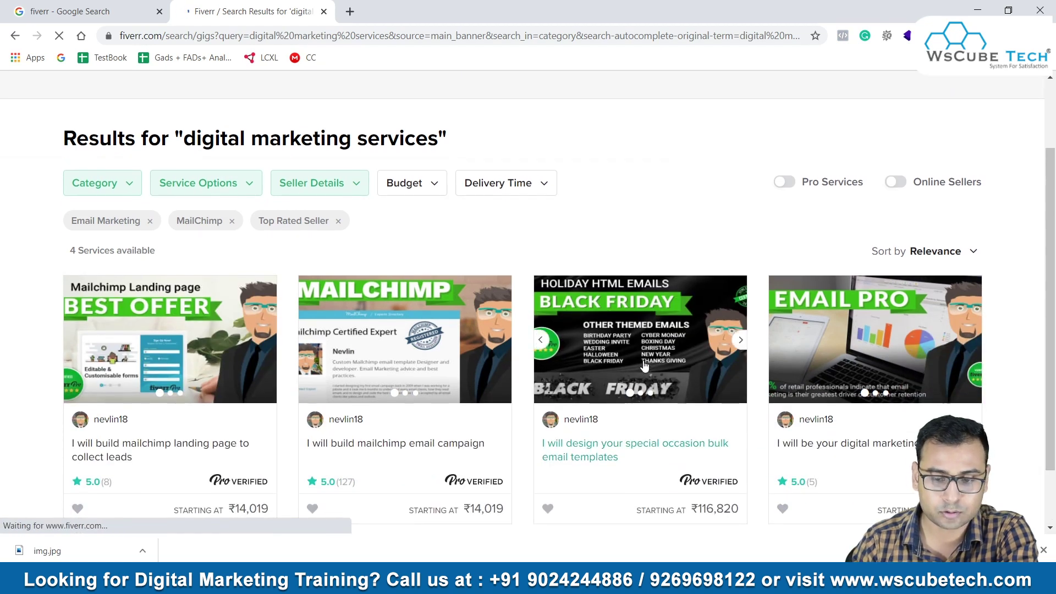
pyautogui.scroll(-1, 830, 363)
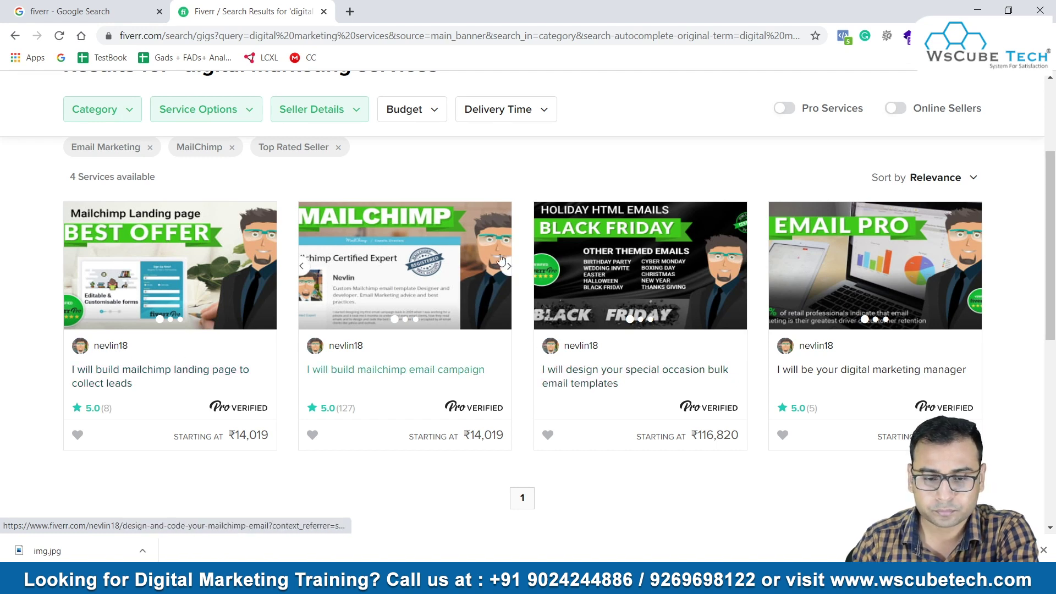
pyautogui.rightClick(217, 276)
# - Open the 'I will build mailchimp landing page to collect leads' gig in a new tab
pyautogui.click(253, 281)
pyautogui.click(387, 7)
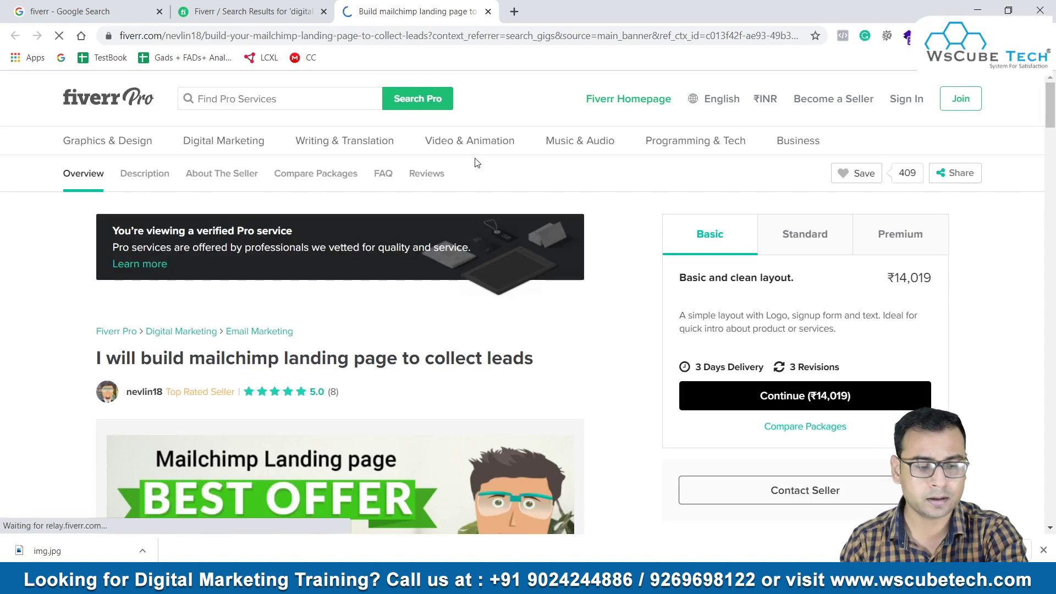
pyautogui.scroll(-3, 477, 163)
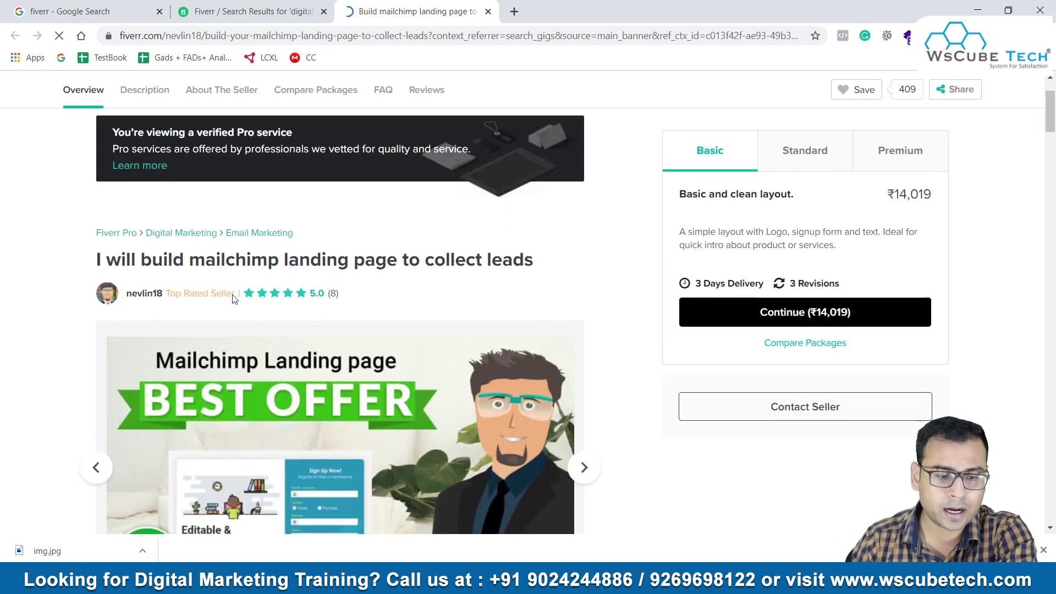
pyautogui.moveTo(152, 255); pyautogui.dragTo(493, 247)
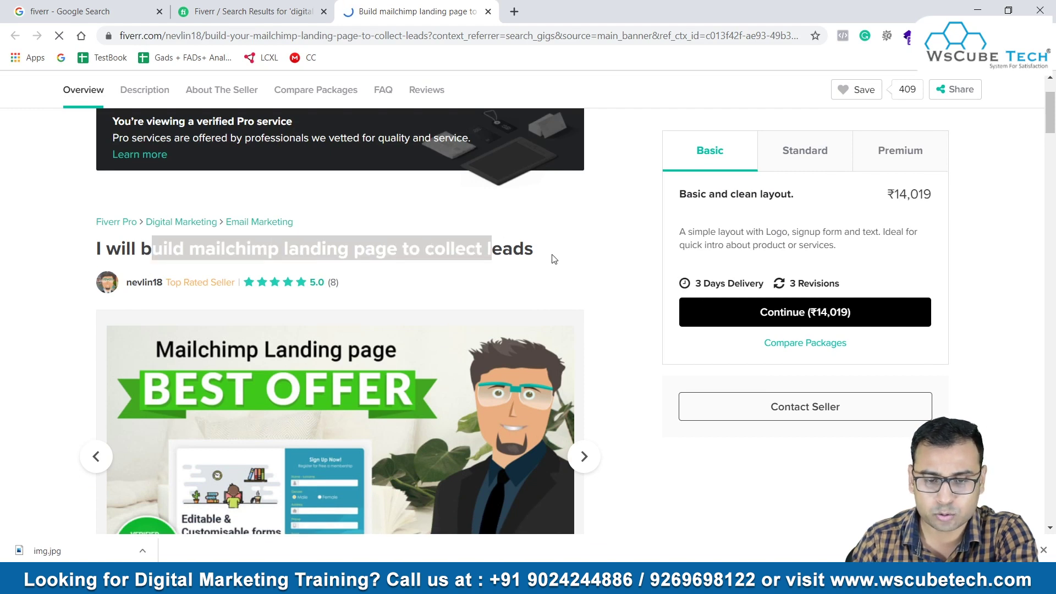
pyautogui.click(414, 341)
# - Advance the gig's gallery to its second and third images
pyautogui.scroll(-1, 414, 341)
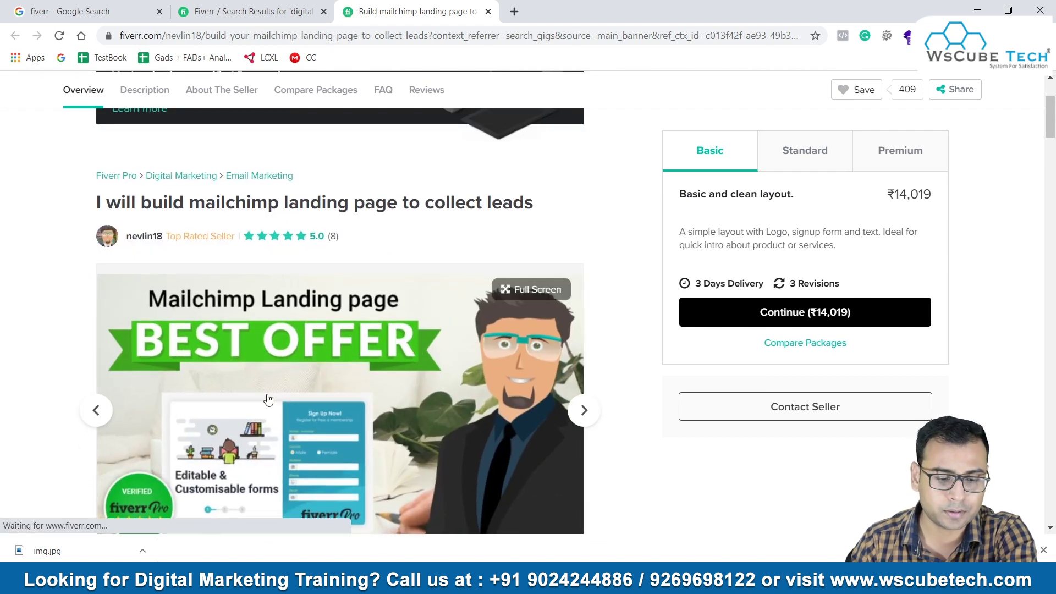
pyautogui.scroll(-3, 268, 399)
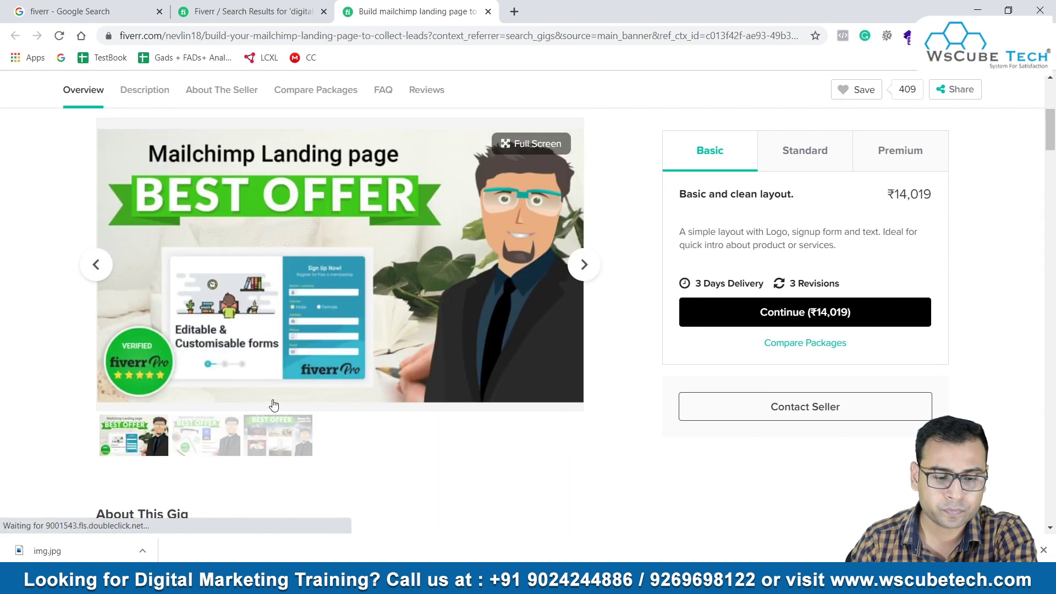
pyautogui.click(585, 266)
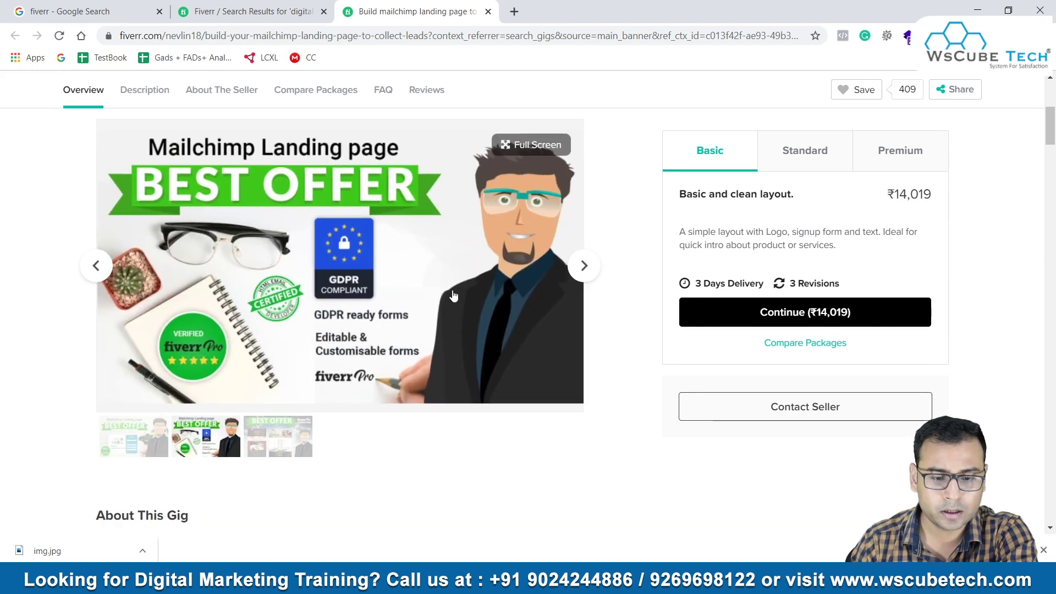
pyautogui.click(584, 266)
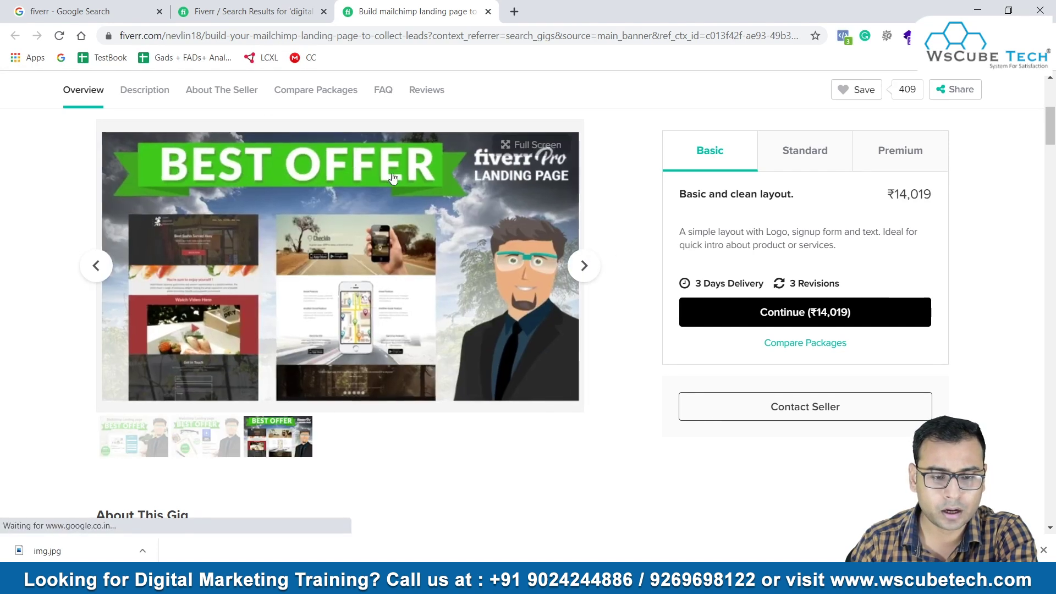
pyautogui.scroll(-4, 523, 276)
# - Read the gig description, highlighting lines like the mailchimp expert directory mention
pyautogui.scroll(-1, 330, 330)
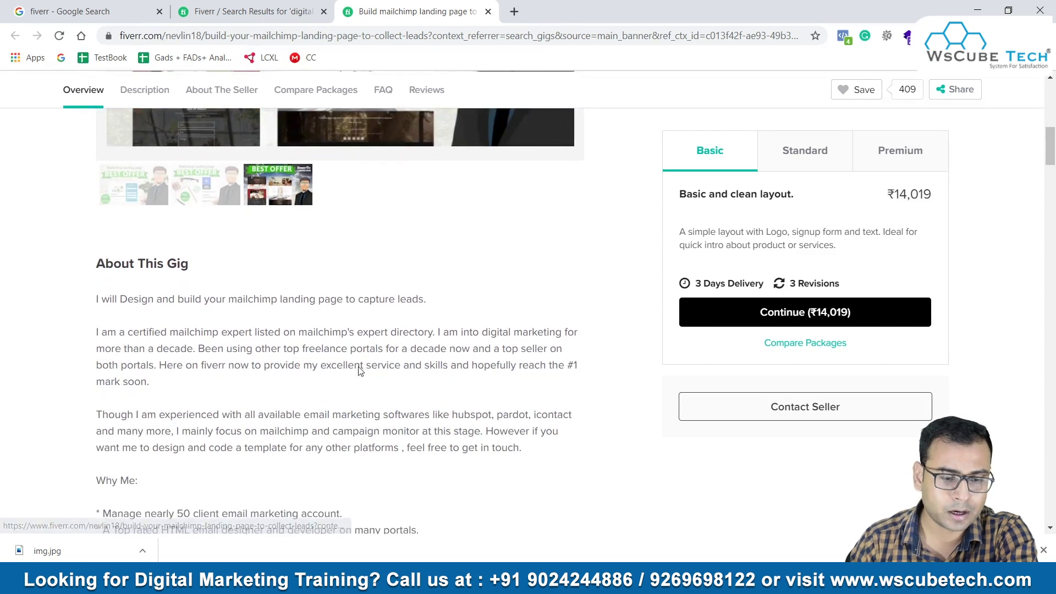
pyautogui.moveTo(156, 299); pyautogui.dragTo(335, 299)
pyautogui.click(335, 300)
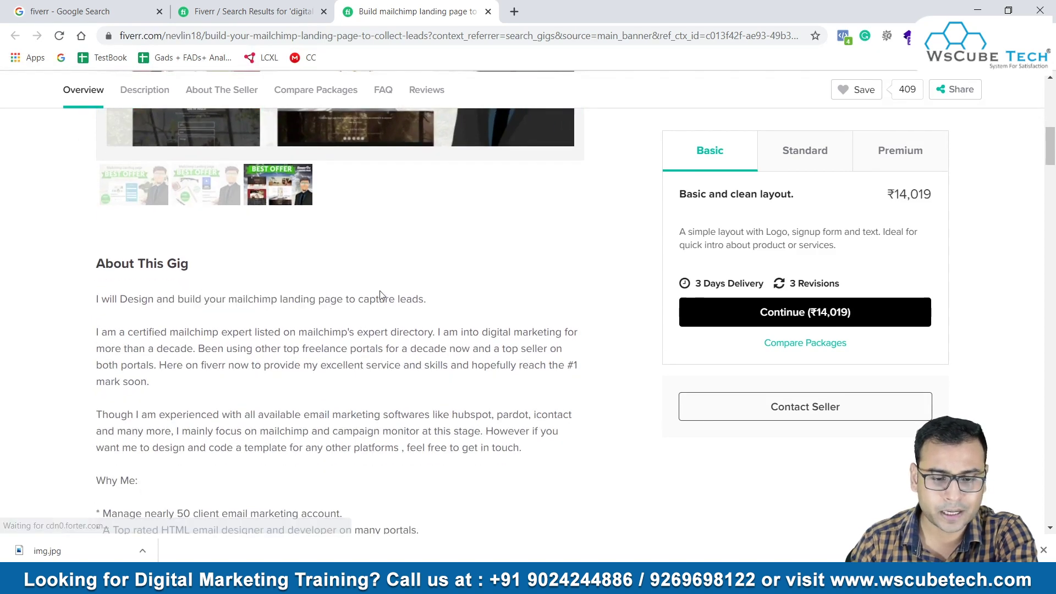
pyautogui.scroll(-1, 275, 308)
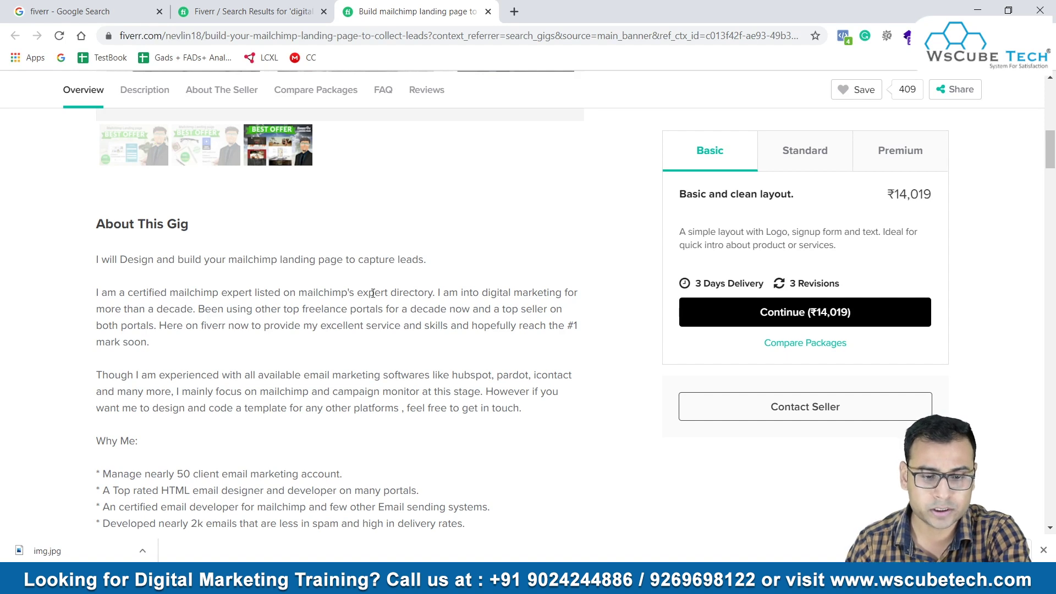
pyautogui.moveTo(437, 293); pyautogui.dragTo(292, 292)
pyautogui.click(389, 350)
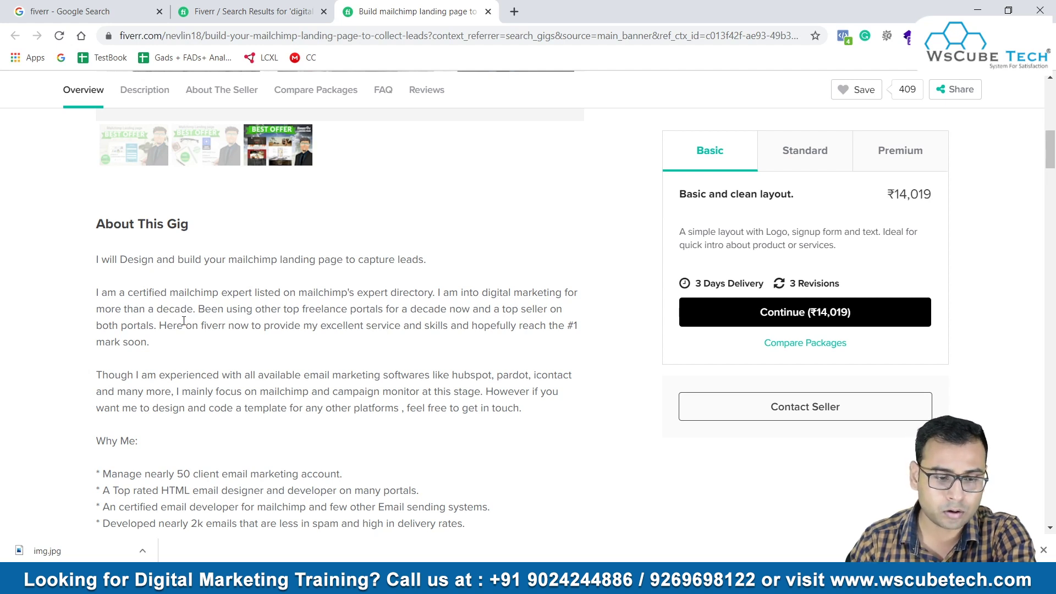
pyautogui.moveTo(157, 328); pyautogui.dragTo(198, 331)
pyautogui.click(259, 349)
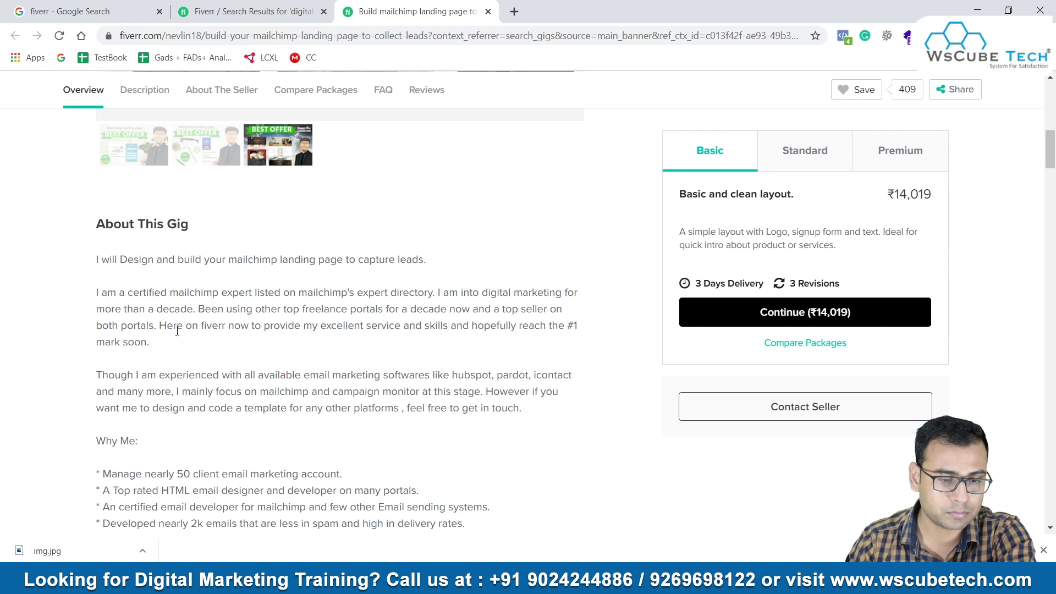
pyautogui.scroll(-2, 184, 307)
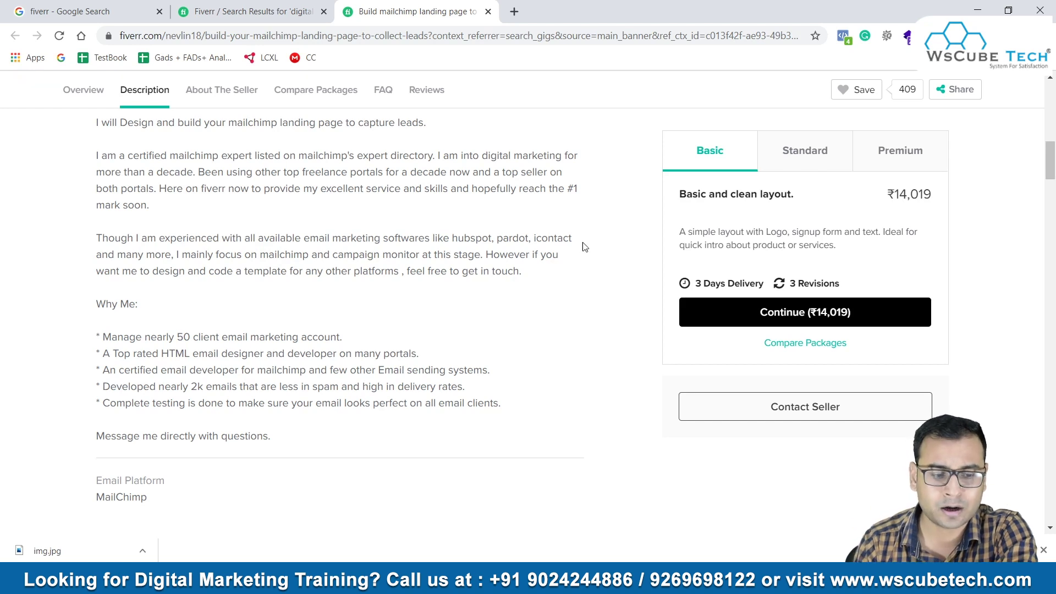
pyautogui.moveTo(147, 272); pyautogui.dragTo(248, 271)
pyautogui.click(301, 272)
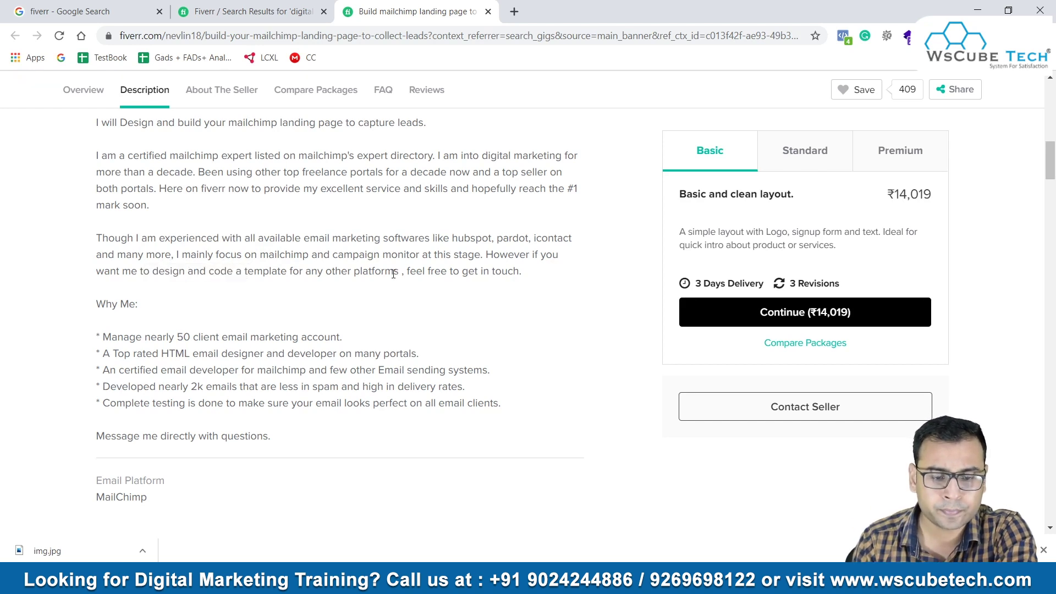
pyautogui.scroll(-1, 531, 292)
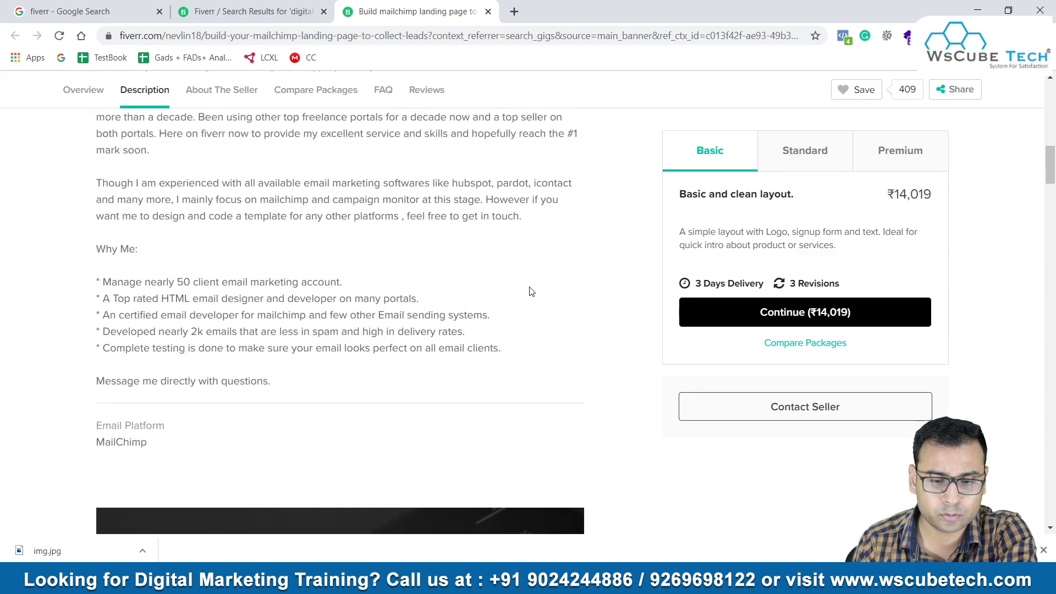
# - Read the Why Me bullets on HTML email design and certified email developer, reaching About The Seller
pyautogui.moveTo(121, 282); pyautogui.dragTo(197, 282)
pyautogui.click(375, 281)
pyautogui.scroll(-1, 369, 288)
pyautogui.moveTo(169, 246); pyautogui.dragTo(261, 236)
pyautogui.click(323, 295)
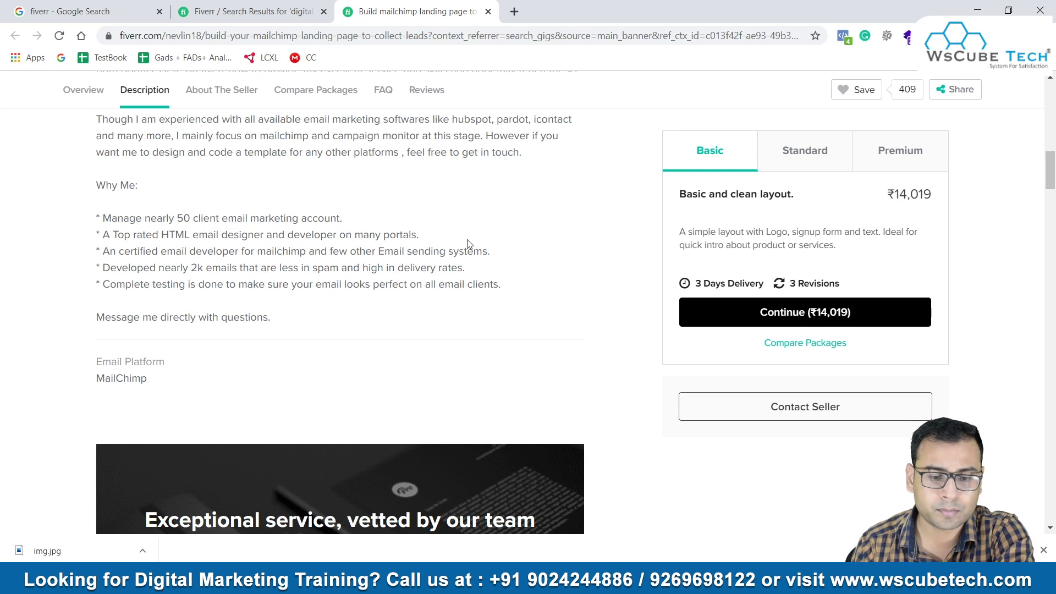
pyautogui.scroll(-1, 406, 347)
pyautogui.moveTo(115, 219); pyautogui.dragTo(143, 216)
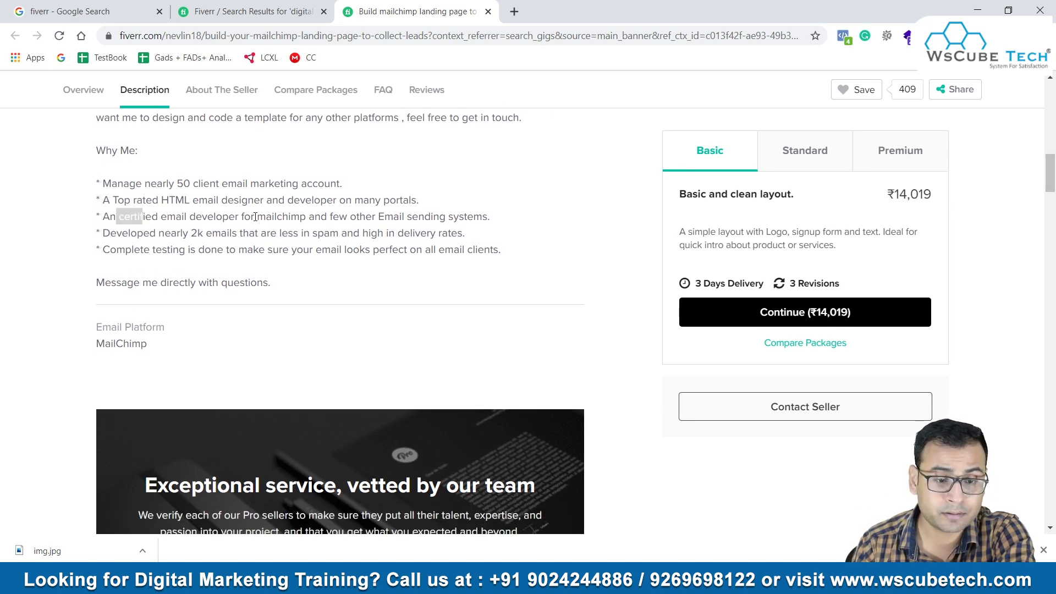
pyautogui.moveTo(256, 217); pyautogui.dragTo(487, 218)
pyautogui.click(489, 249)
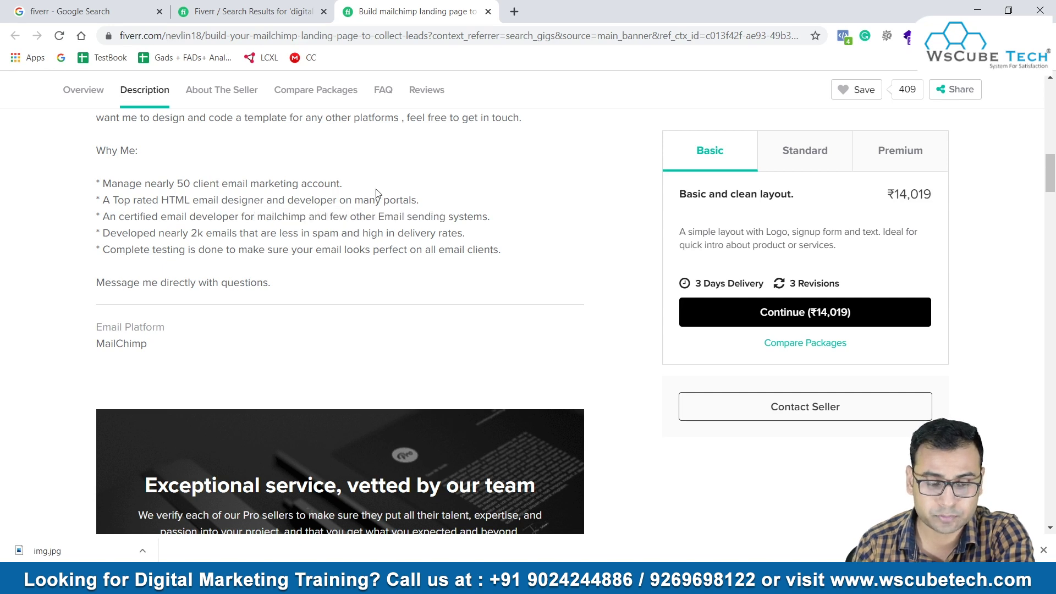
pyautogui.scroll(-4, 513, 378)
pyautogui.scroll(-5, 607, 439)
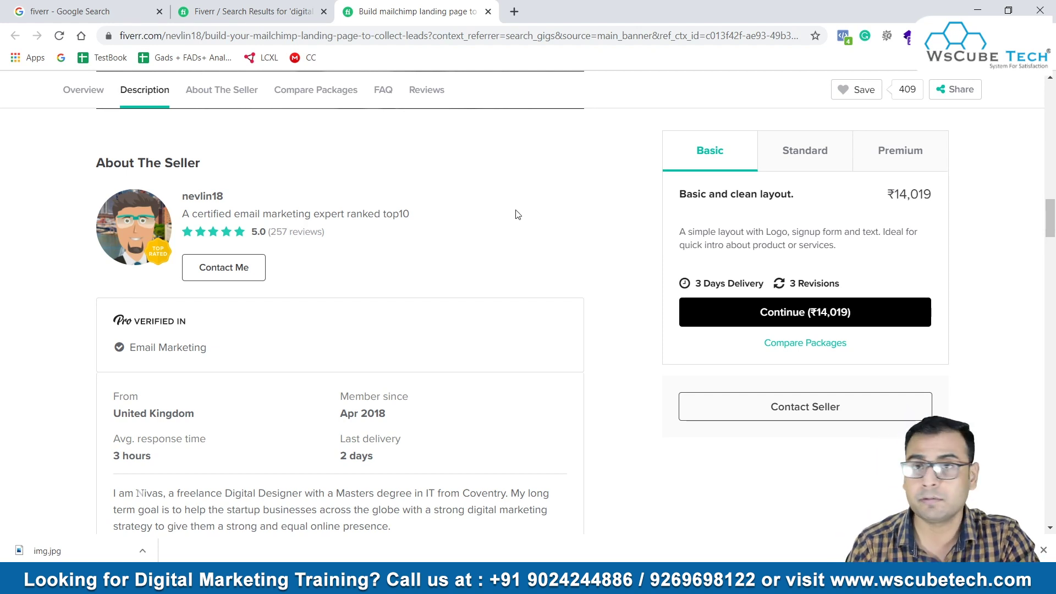
# - Highlight the seller's Member since date and Last delivery, then continue to Compare Packages
pyautogui.scroll(-3, 604, 265)
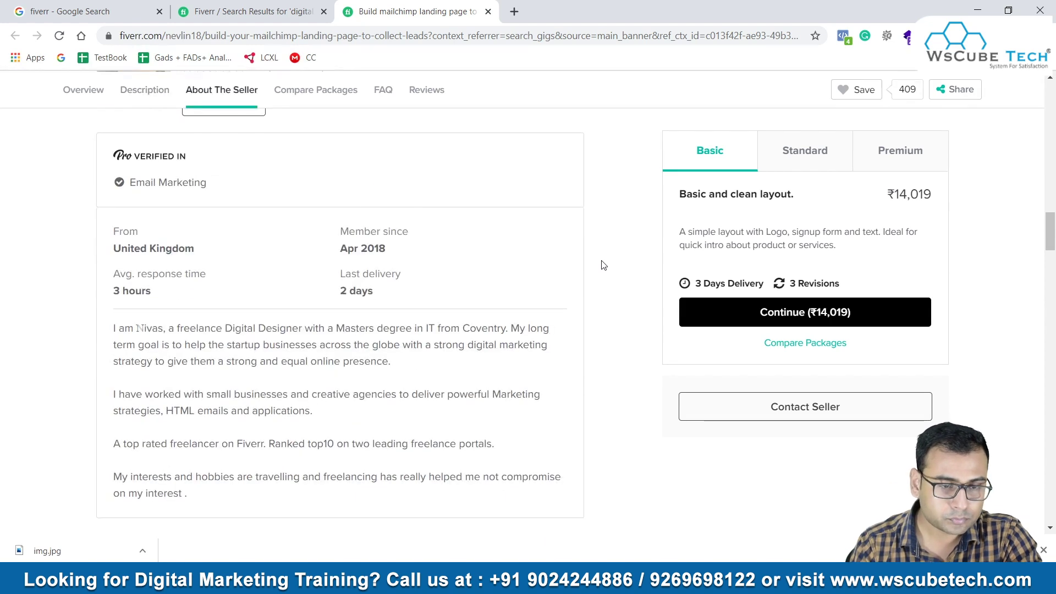
pyautogui.moveTo(400, 251); pyautogui.dragTo(337, 253)
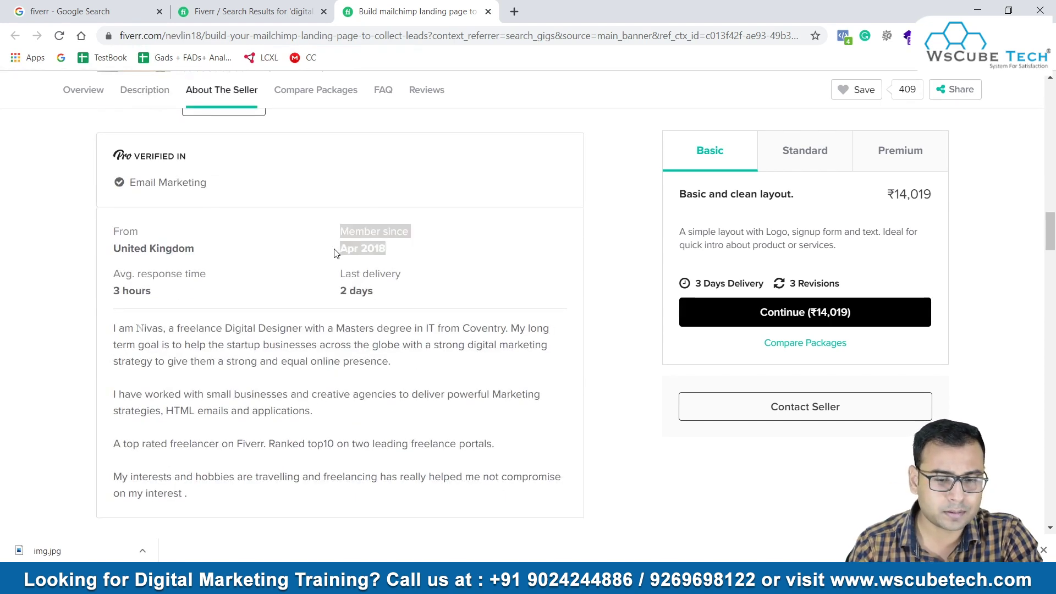
pyautogui.click(633, 278)
pyautogui.tripleClick(359, 299)
pyautogui.click(326, 384)
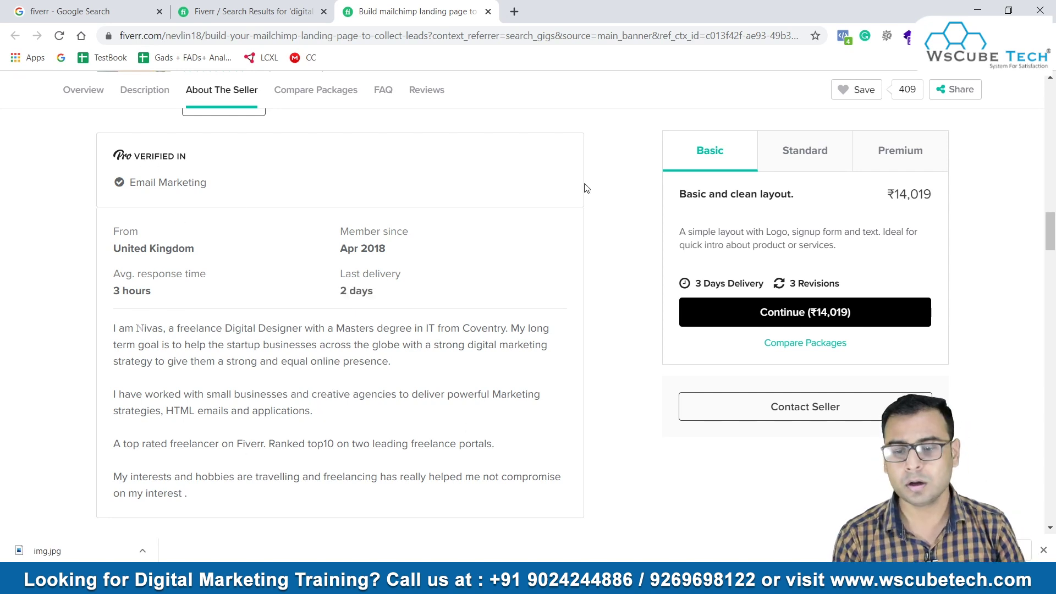
pyautogui.scroll(-2, 837, 309)
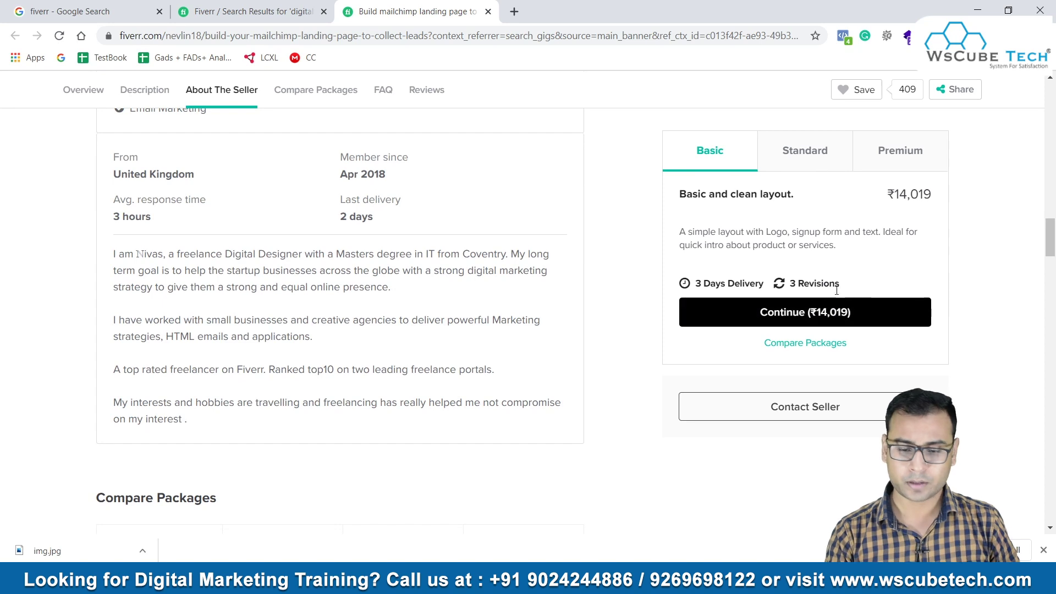
pyautogui.scroll(-1, 870, 315)
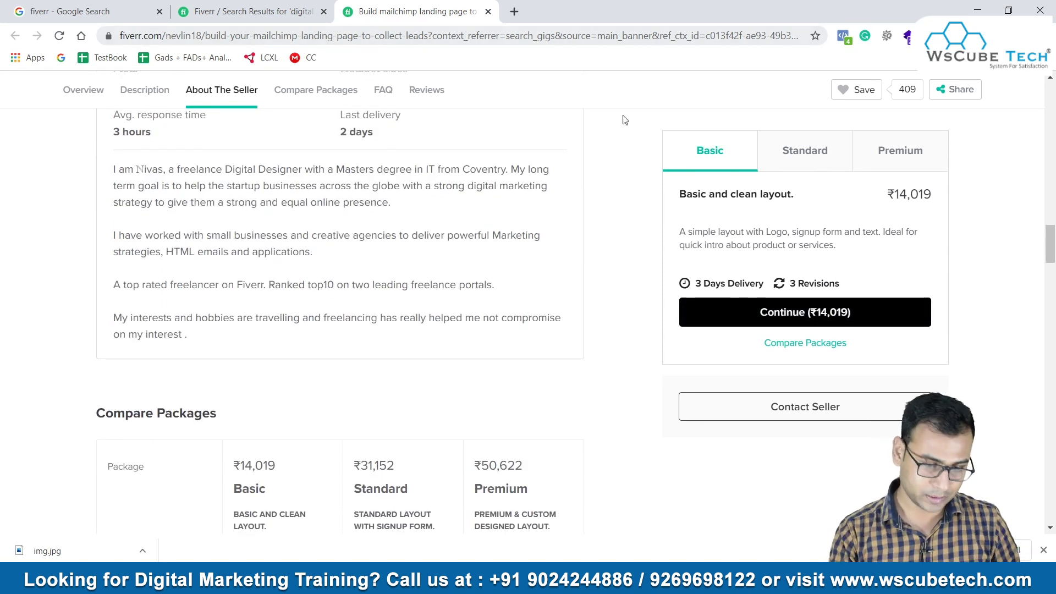
# - Compare package totals: Basic ₹14,019, Standard ₹31,152, Premium ₹50,622, highlighting the Total row
pyautogui.scroll(-4, 640, 115)
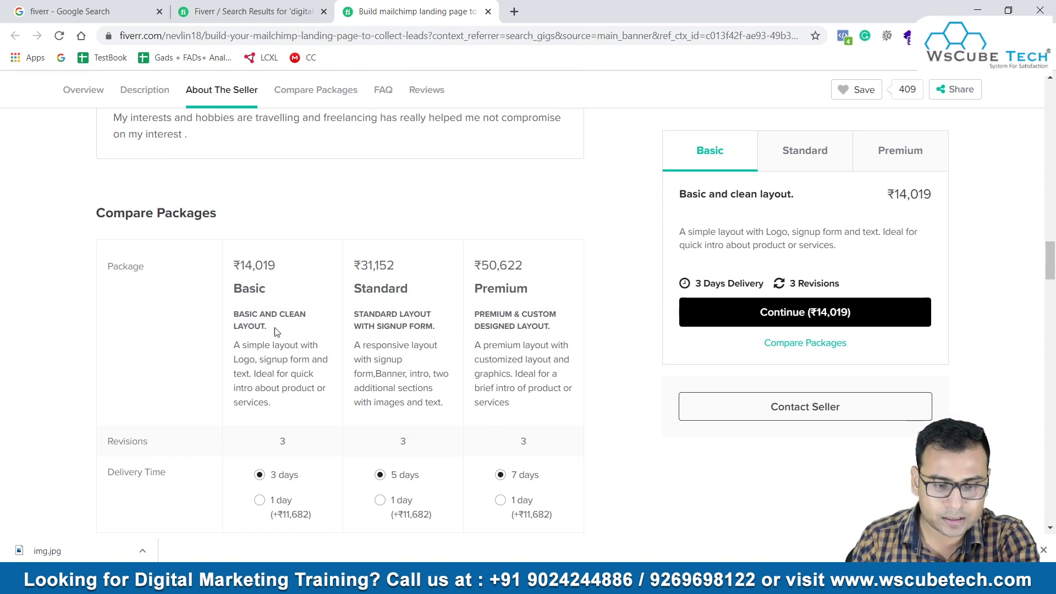
pyautogui.scroll(-1, 380, 195)
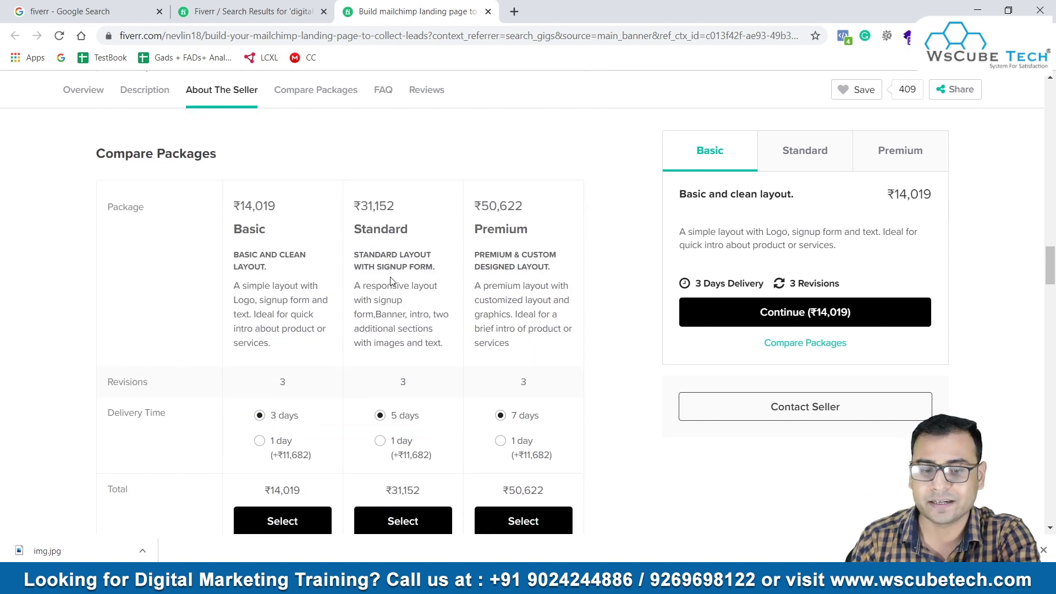
pyautogui.scroll(1, 550, 237)
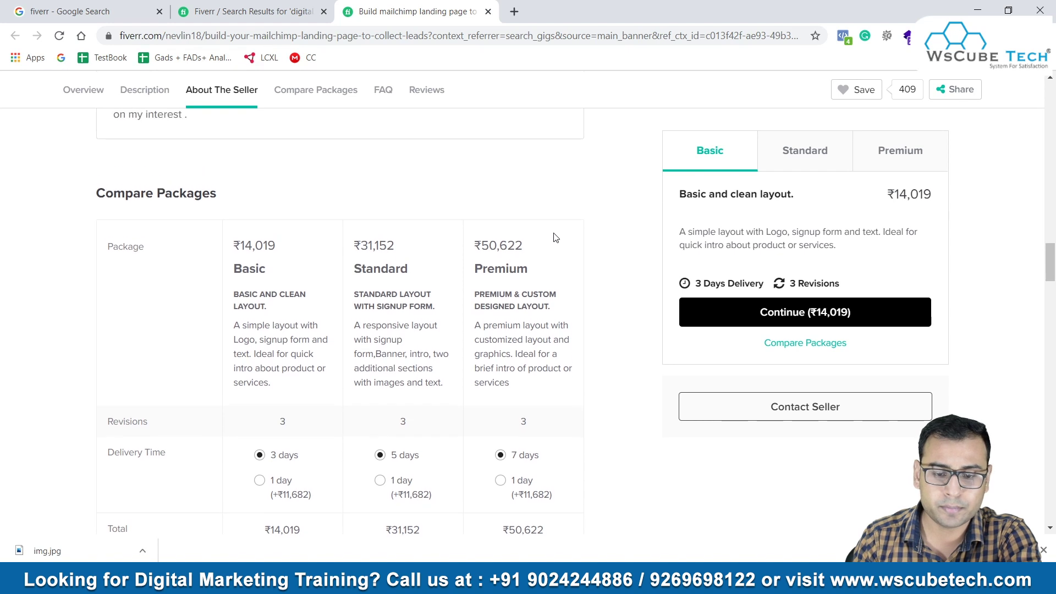
pyautogui.scroll(-1, 531, 193)
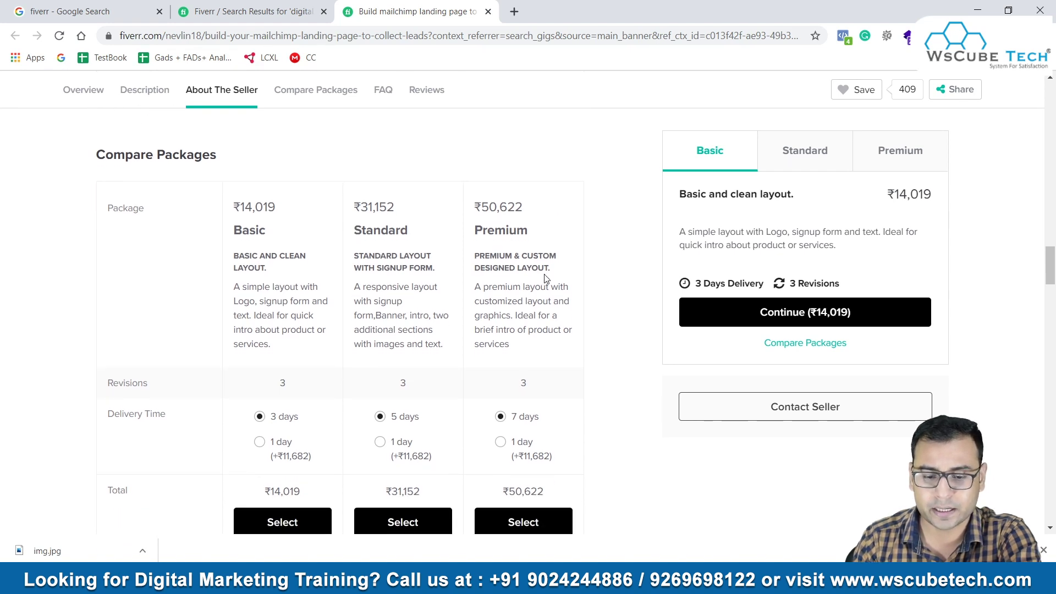
pyautogui.scroll(-1, 568, 391)
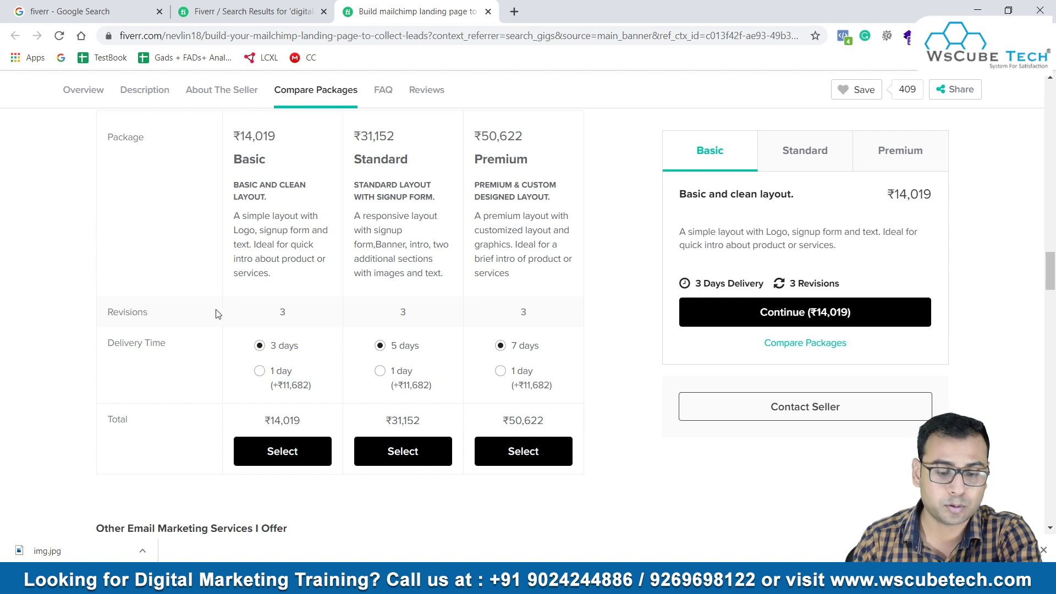
pyautogui.scroll(-1, 605, 327)
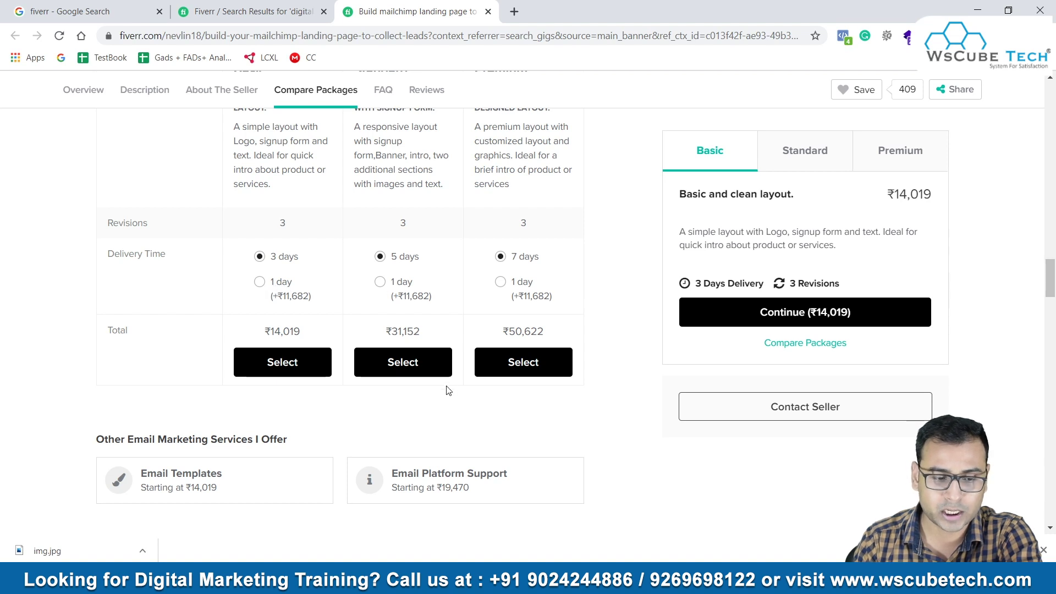
pyautogui.scroll(-1, 447, 391)
pyautogui.moveTo(228, 305); pyautogui.dragTo(641, 316)
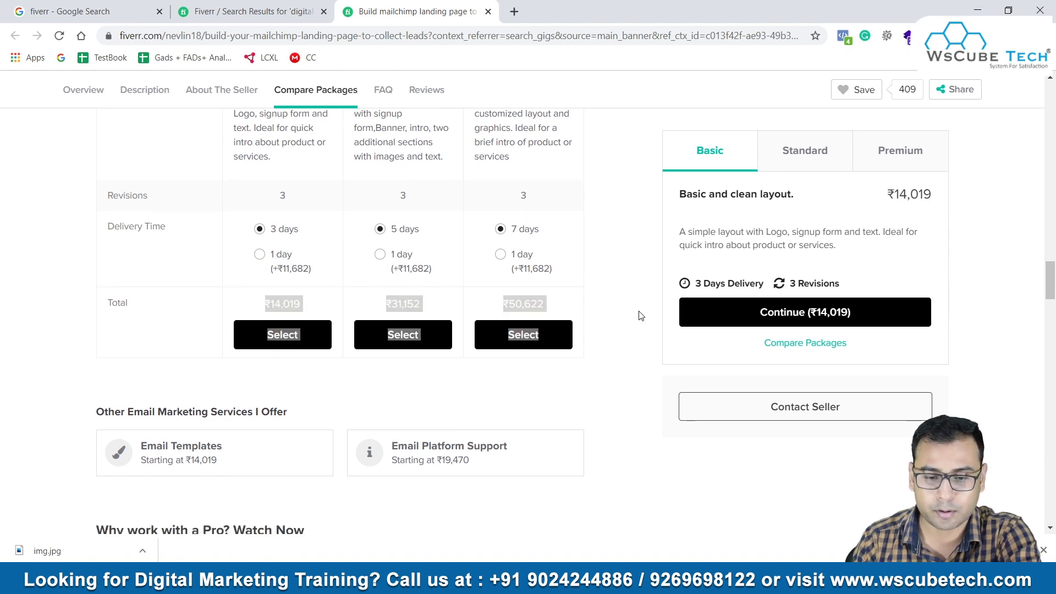
pyautogui.click(607, 361)
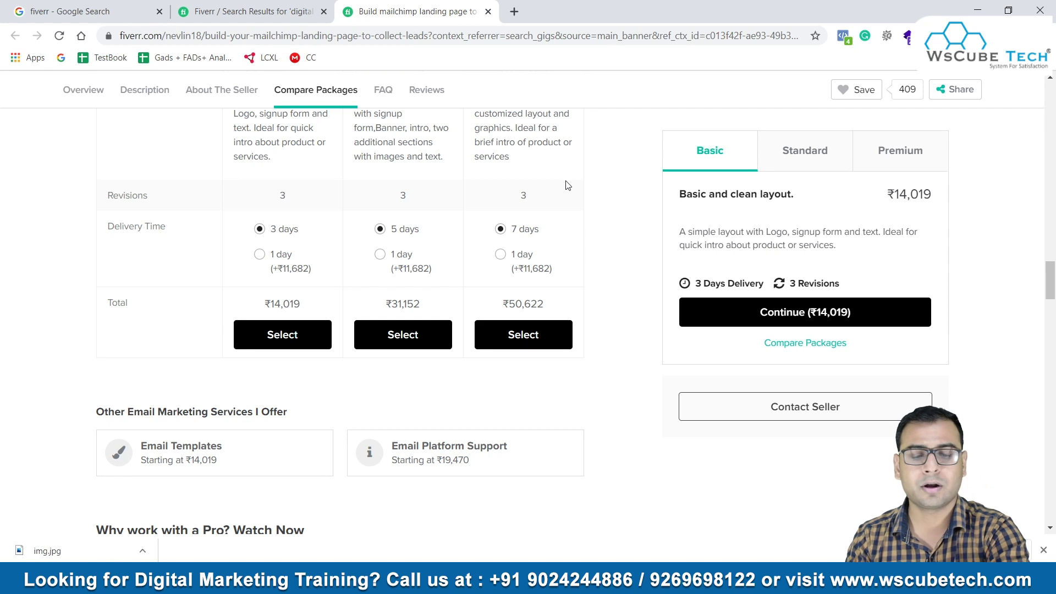
# - Scroll past the Why work with a Pro video to Other Email Marketing Services
pyautogui.scroll(-4, 505, 434)
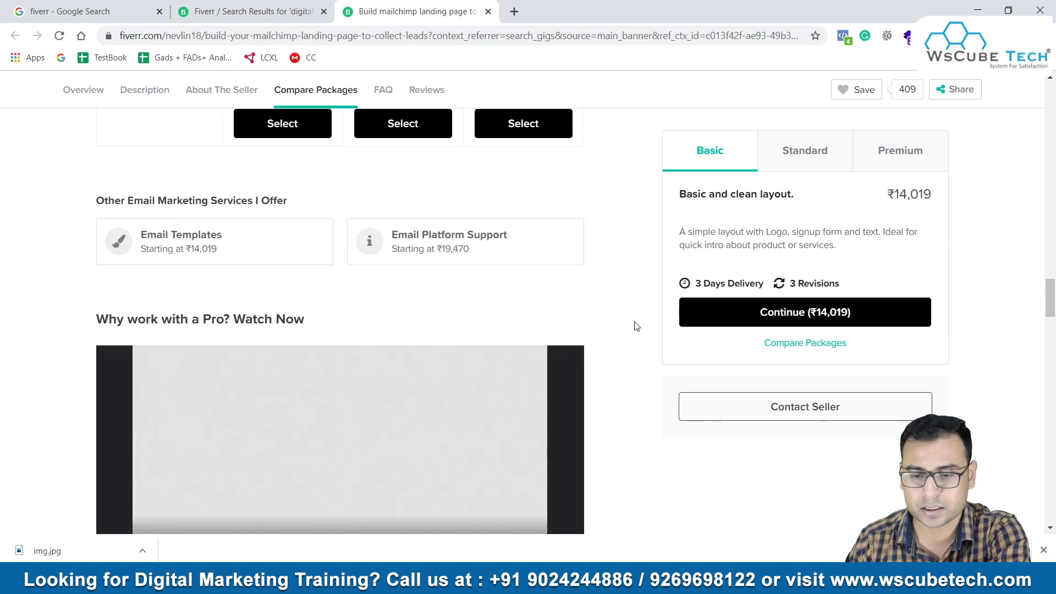
pyautogui.scroll(-3, 636, 327)
pyautogui.scroll(3, 637, 326)
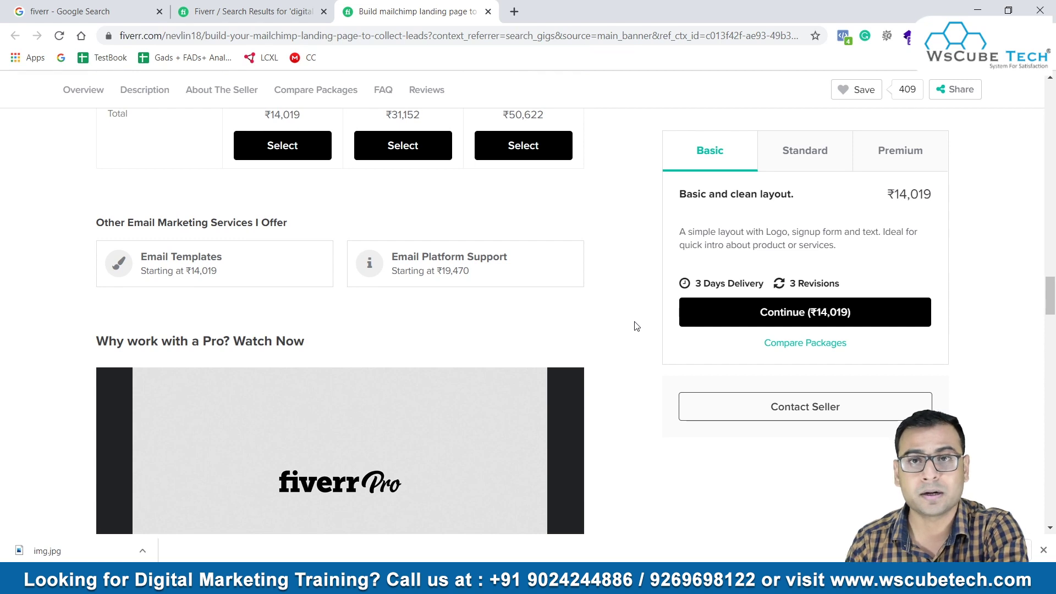
pyautogui.scroll(-4, 636, 326)
# - Scroll down through the gig's FAQ and Reviews, then back up to the verified Pro overview
pyautogui.scroll(-5, 550, 363)
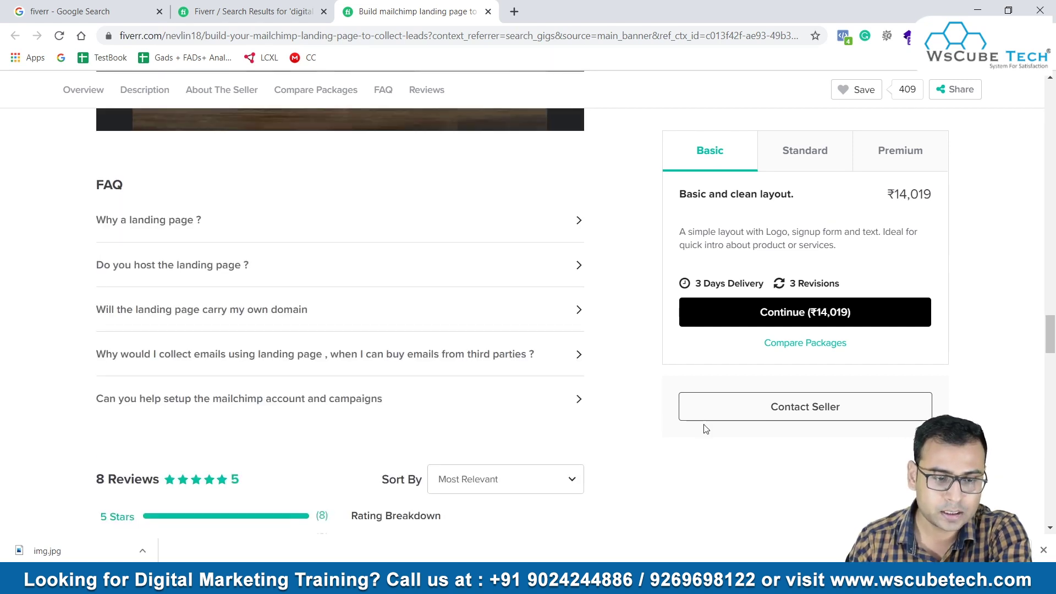
pyautogui.scroll(-3, 707, 429)
pyautogui.scroll(-3, 600, 446)
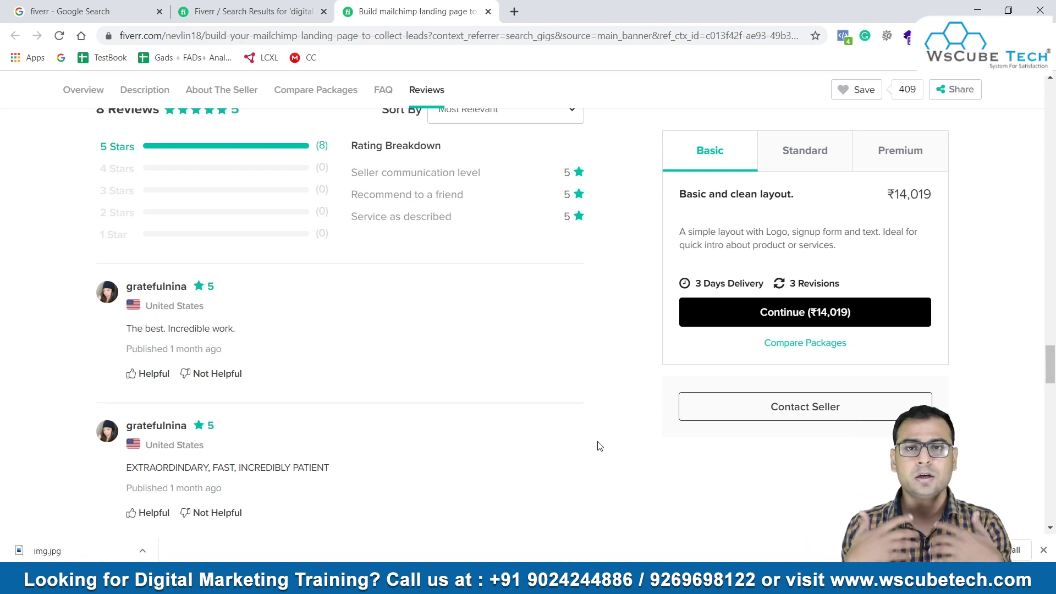
pyautogui.scroll(20, 600, 447)
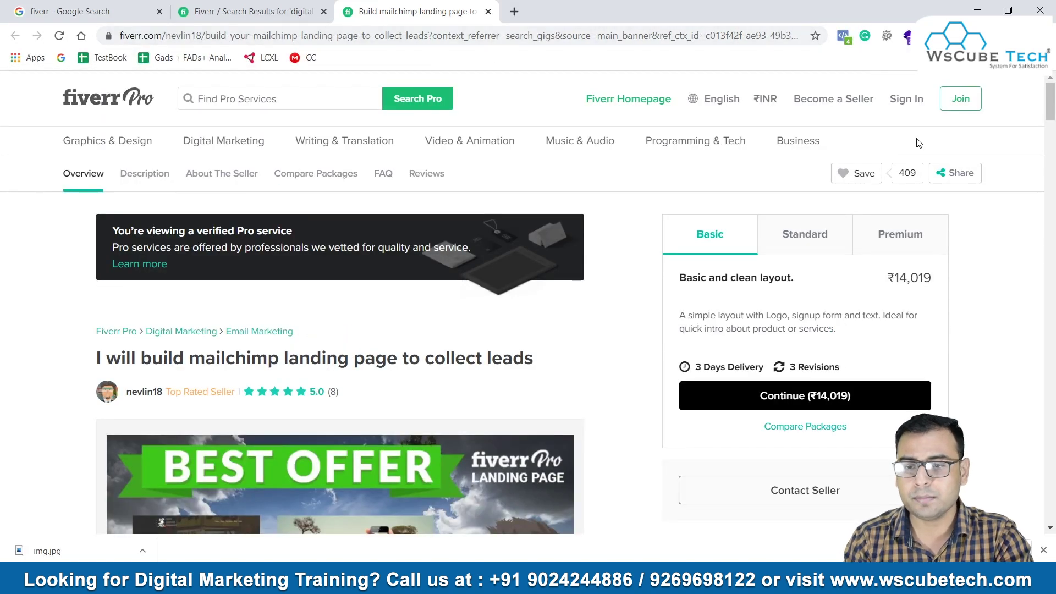
# - Go to the Become a Seller page from the top bar and bring up the Join Fiverr dialog
pyautogui.moveTo(960, 99); pyautogui.dragTo(644, 181)
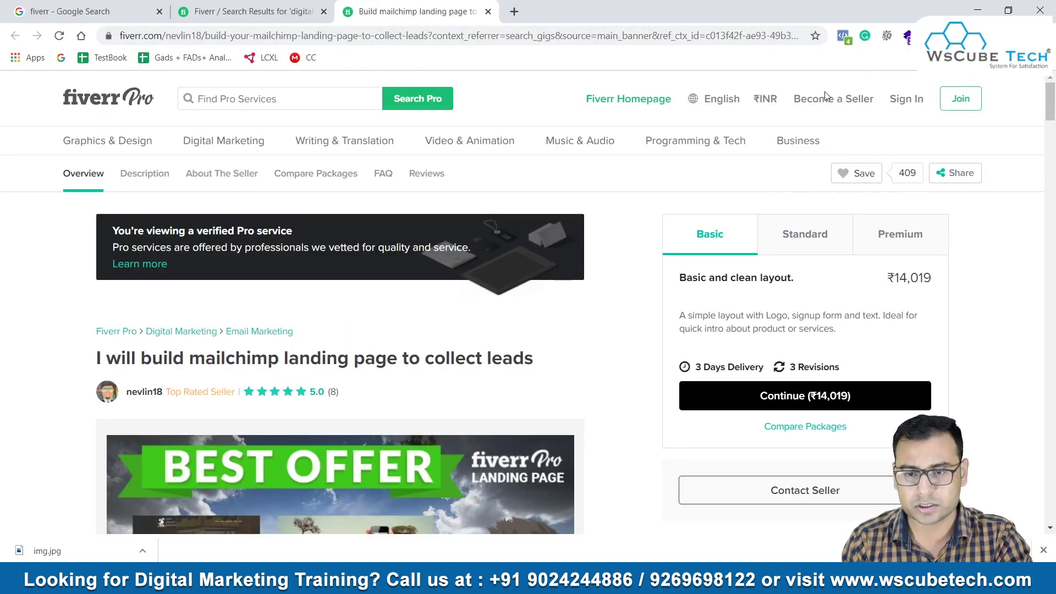
pyautogui.click(825, 107)
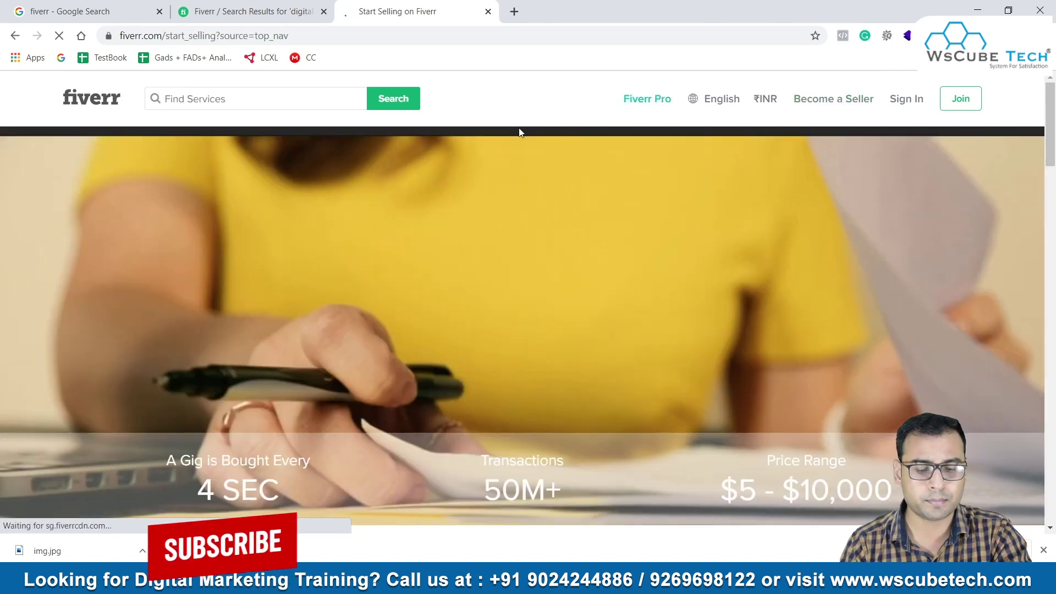
pyautogui.scroll(-1, 552, 272)
pyautogui.scroll(-2, 553, 271)
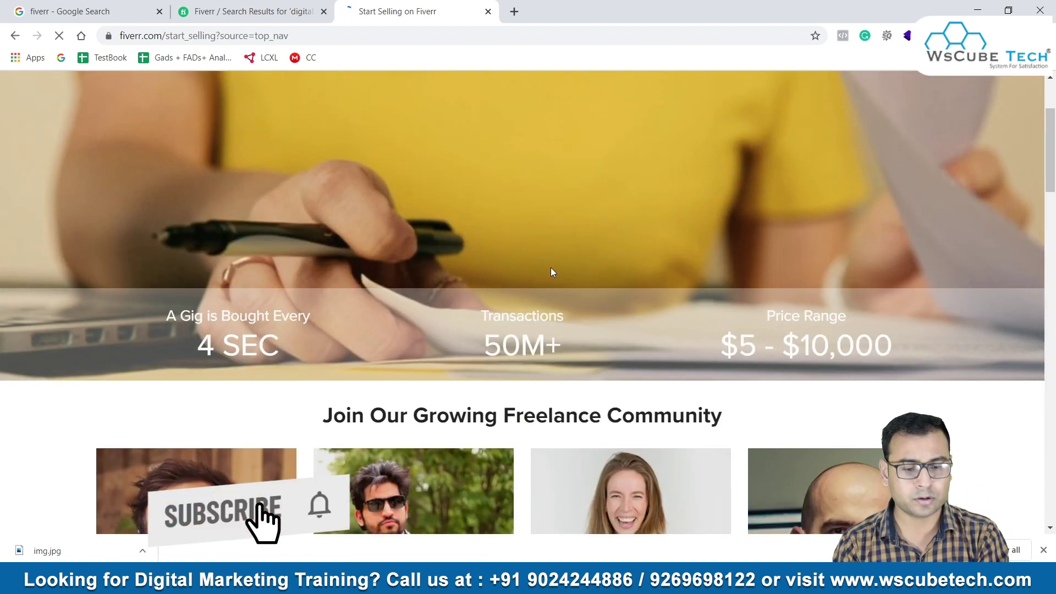
pyautogui.scroll(-5, 552, 271)
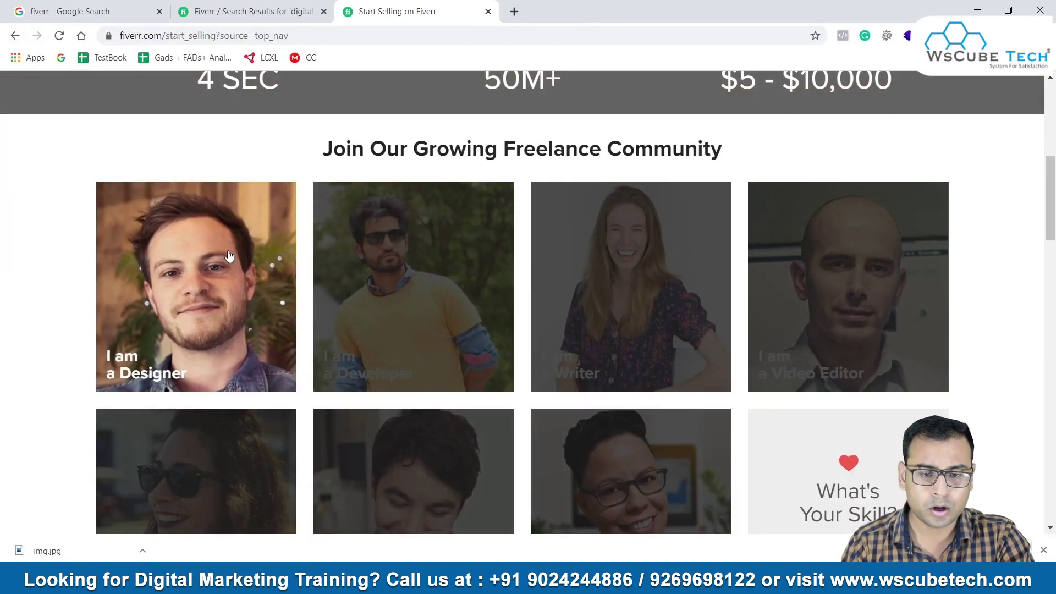
pyautogui.scroll(3, 583, 171)
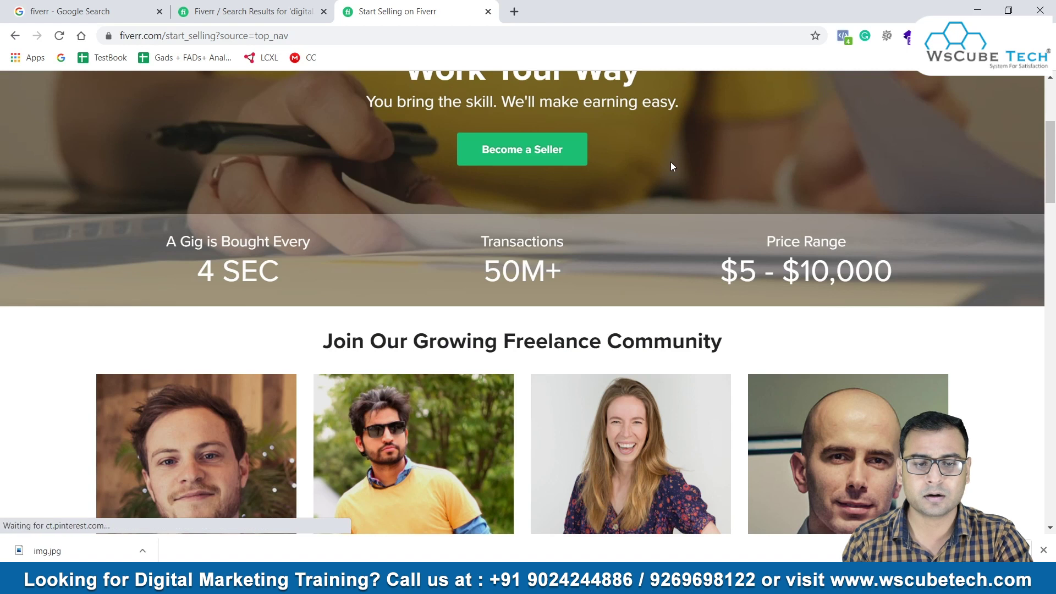
pyautogui.click(522, 150)
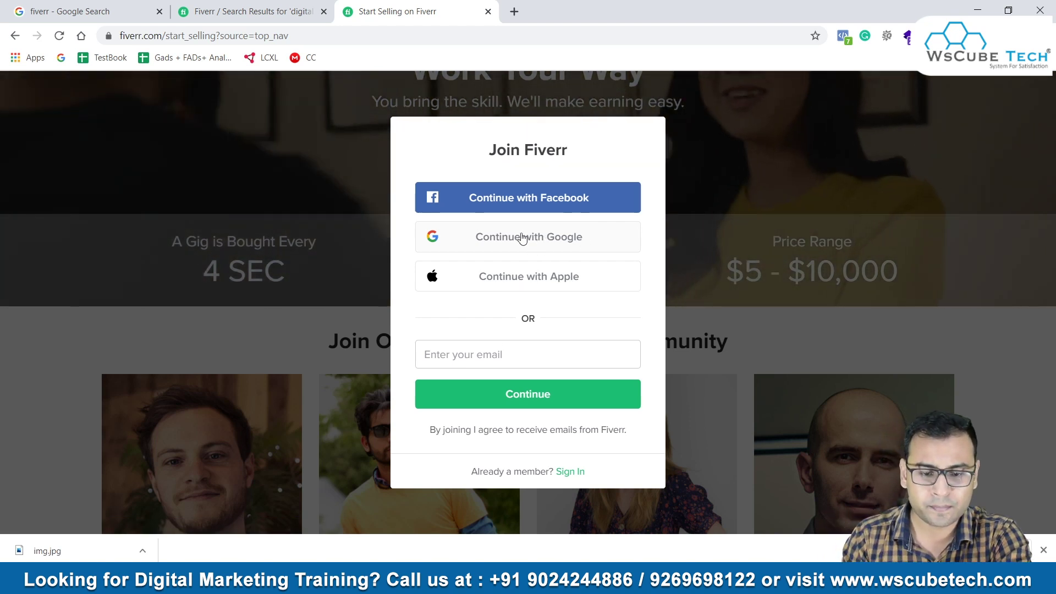
# - Continue with Google and pick the Google account in the sign-in popup
pyautogui.click(600, 248)
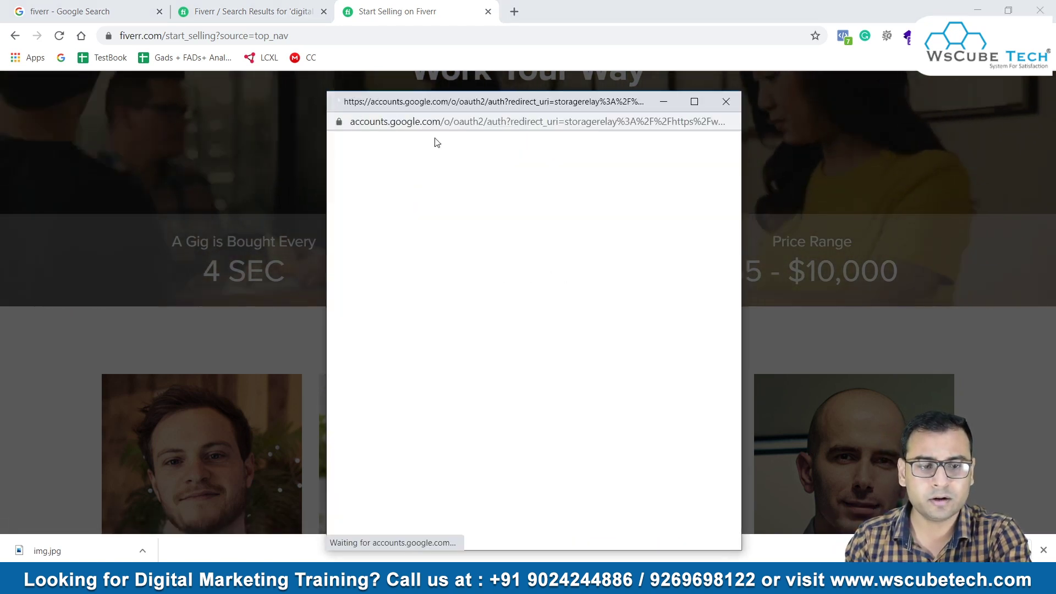
pyautogui.moveTo(552, 91); pyautogui.dragTo(470, 68)
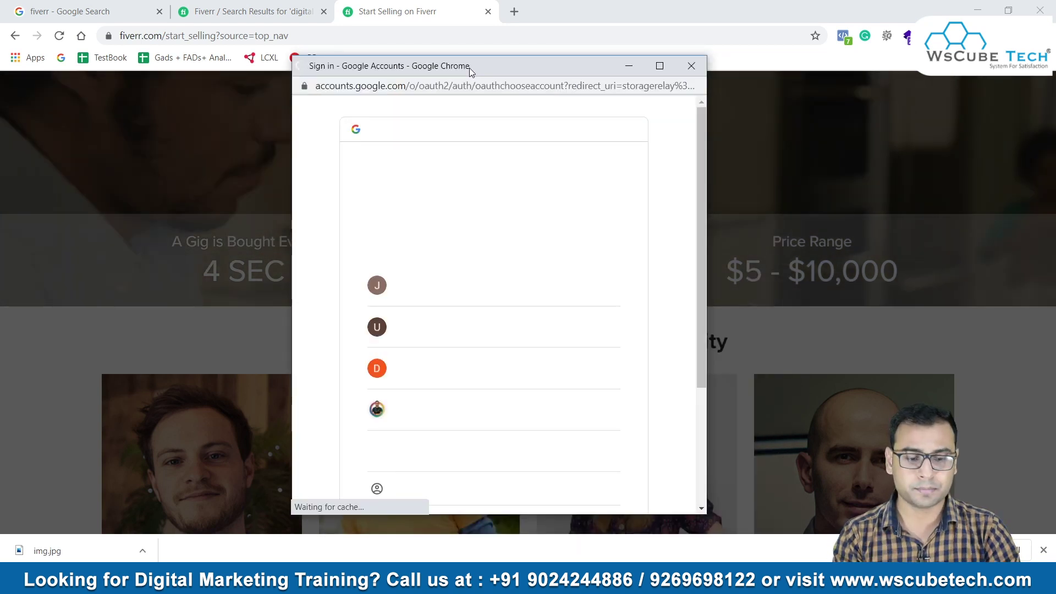
pyautogui.scroll(-2, 407, 356)
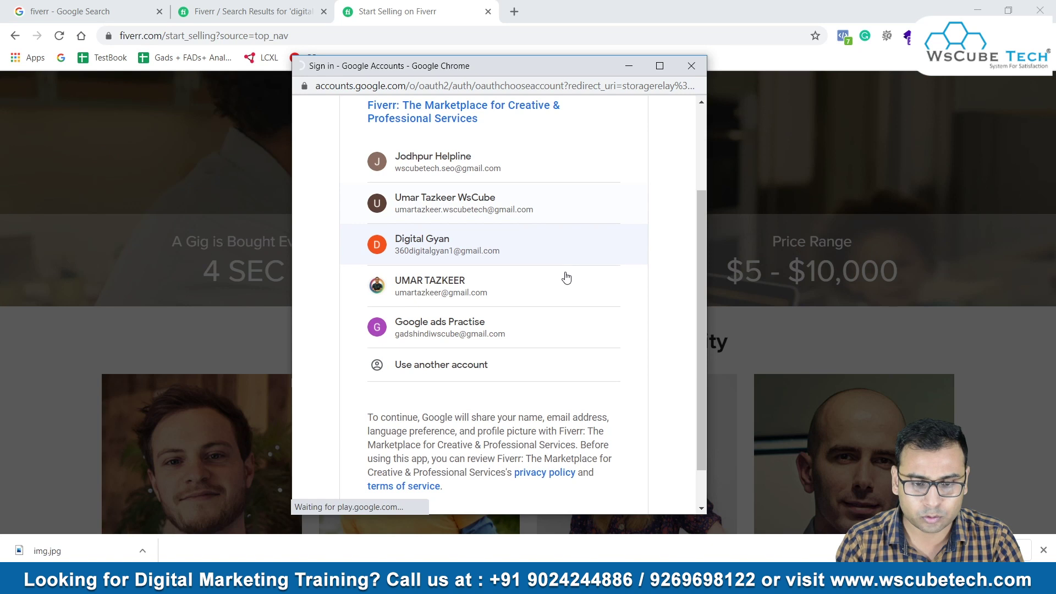
pyautogui.scroll(2, 454, 262)
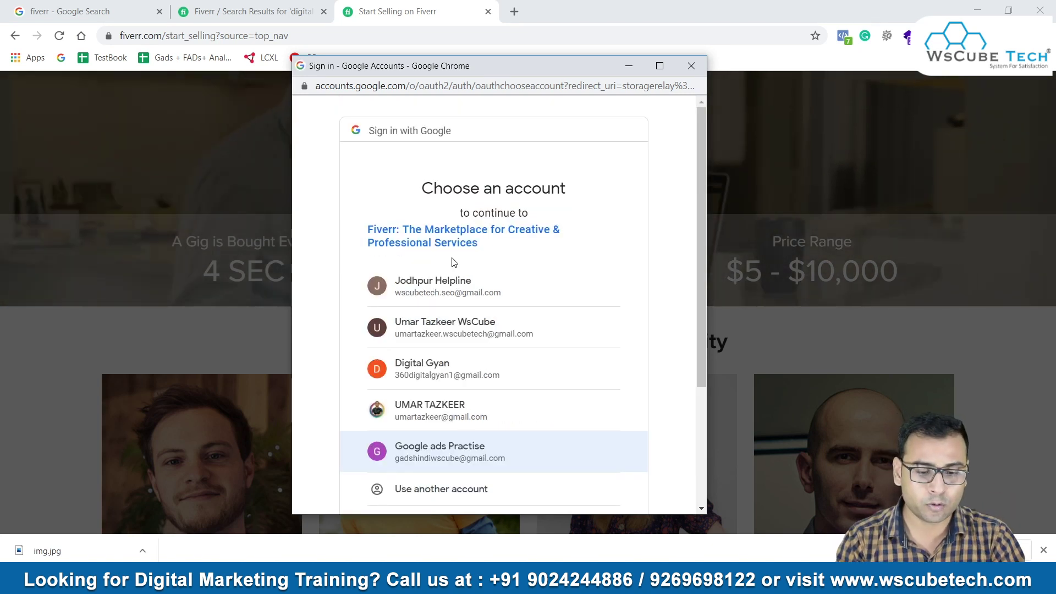
pyautogui.scroll(-3, 572, 330)
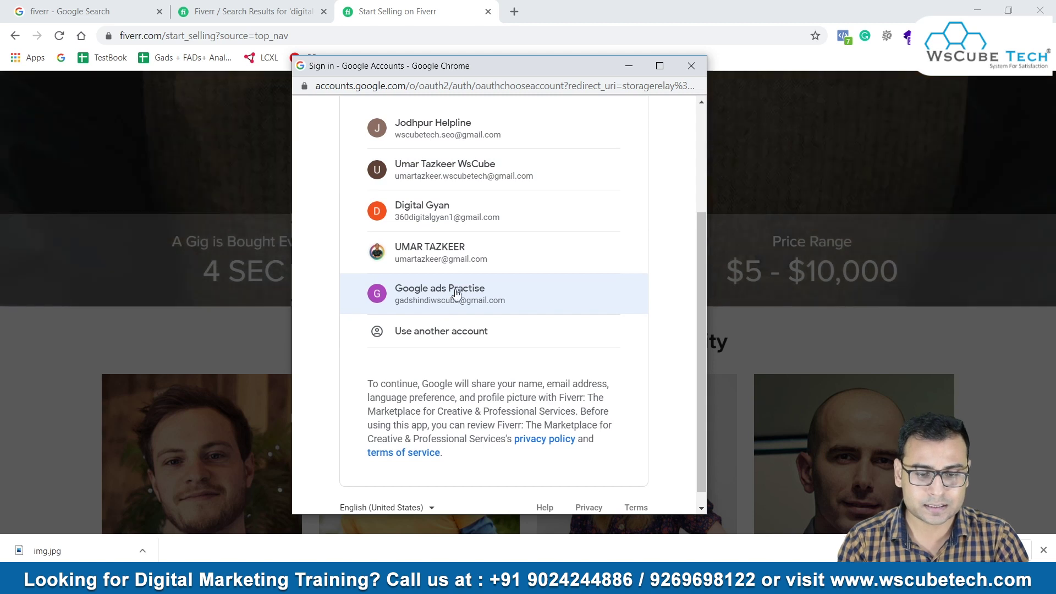
pyautogui.click(456, 295)
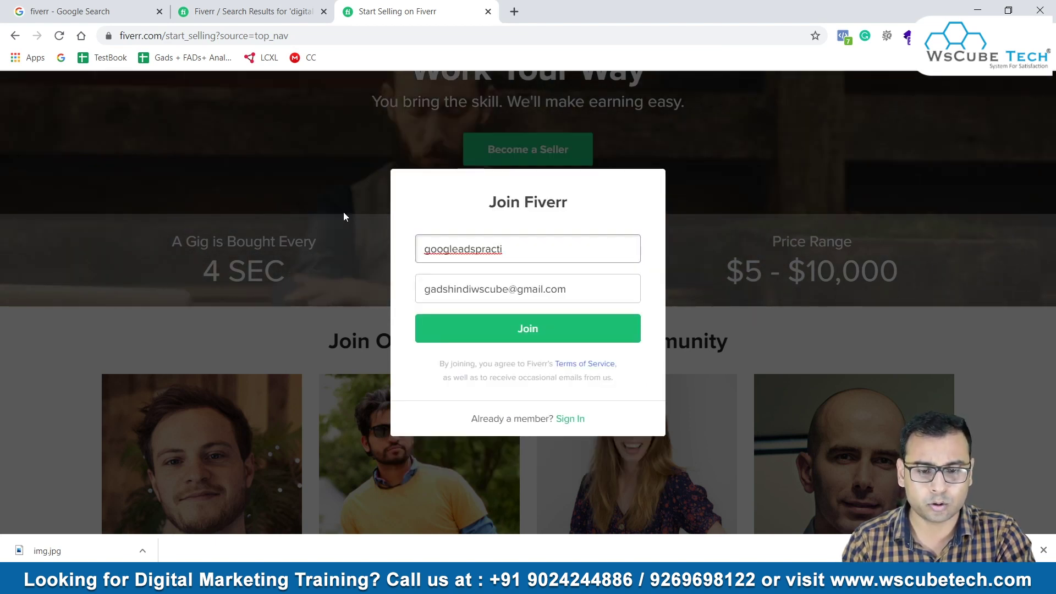
# - Replace the suggested username with the user's full name and try submitting the form
pyautogui.moveTo(511, 249); pyautogui.dragTo(408, 255)
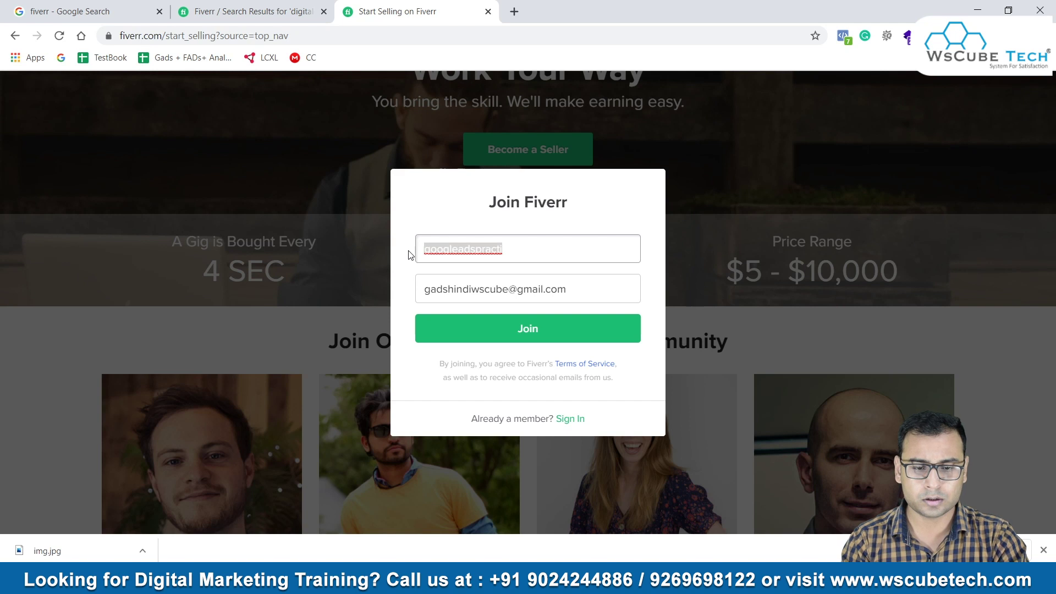
pyautogui.press('BackSpace')
pyautogui.write('t')
pyautogui.press('BackSpace')
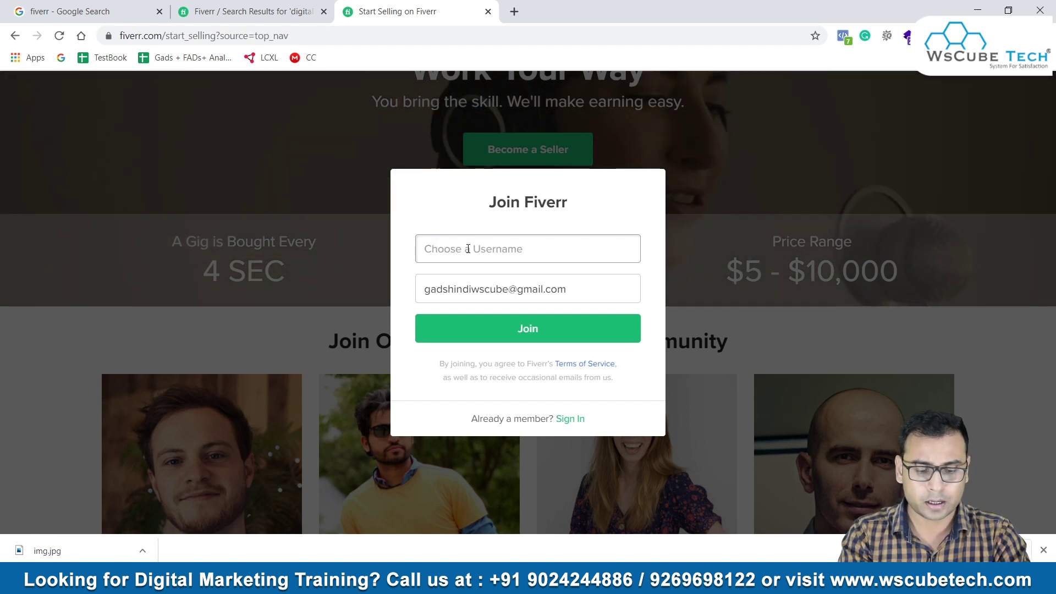
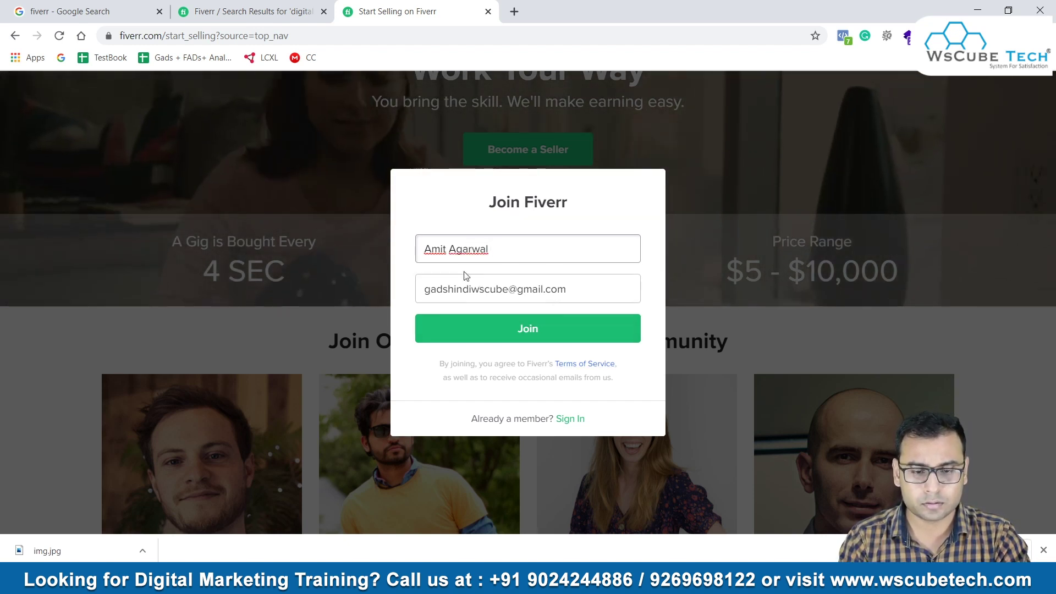
pyautogui.click(553, 330)
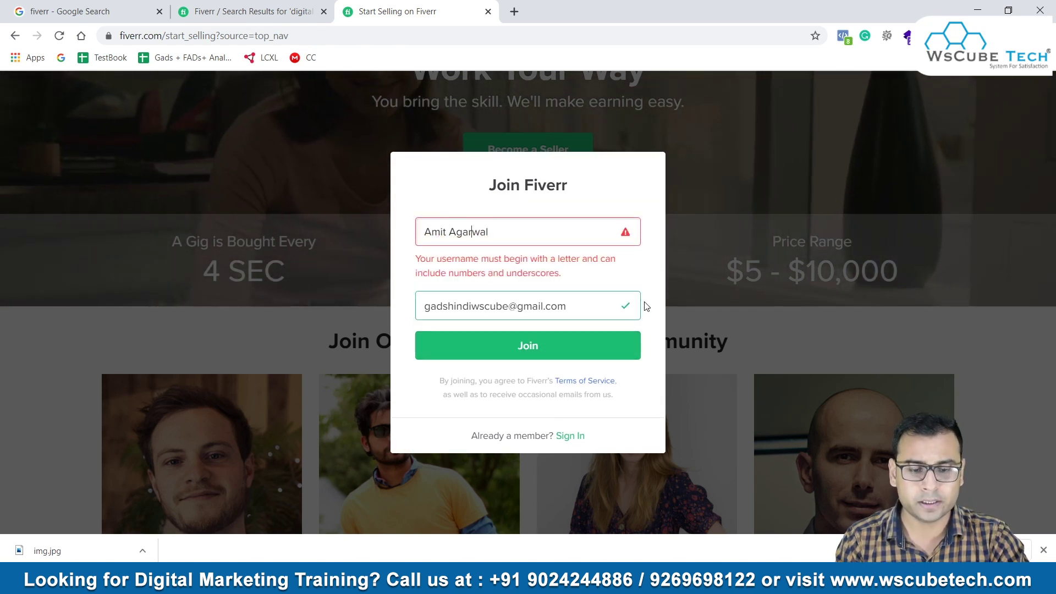
# - Fix the username by swapping the space for an underscore, adding '123', and selecting it
pyautogui.click(507, 233)
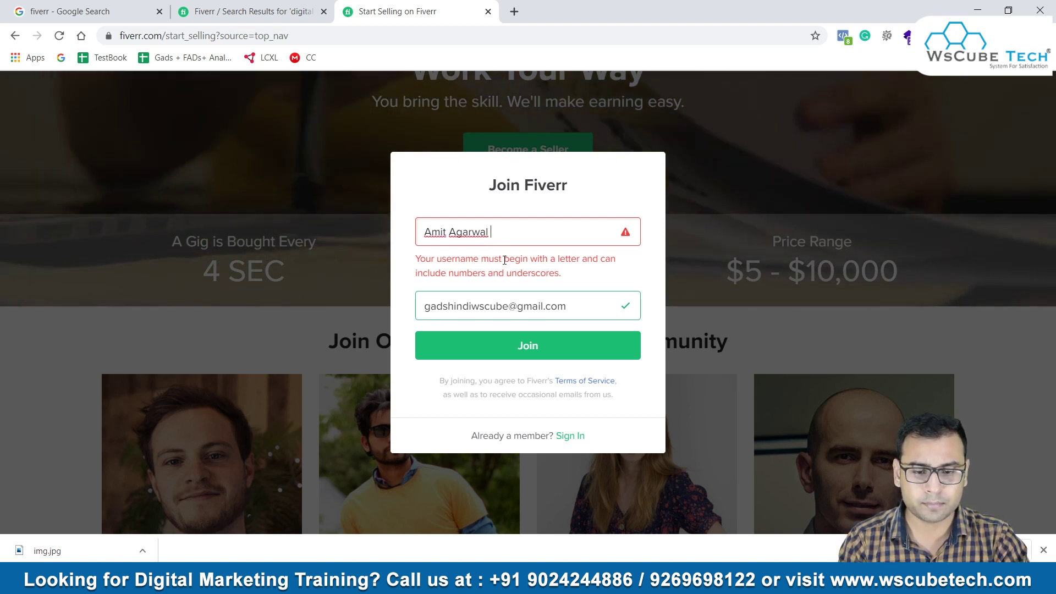
pyautogui.moveTo(427, 274); pyautogui.dragTo(549, 274)
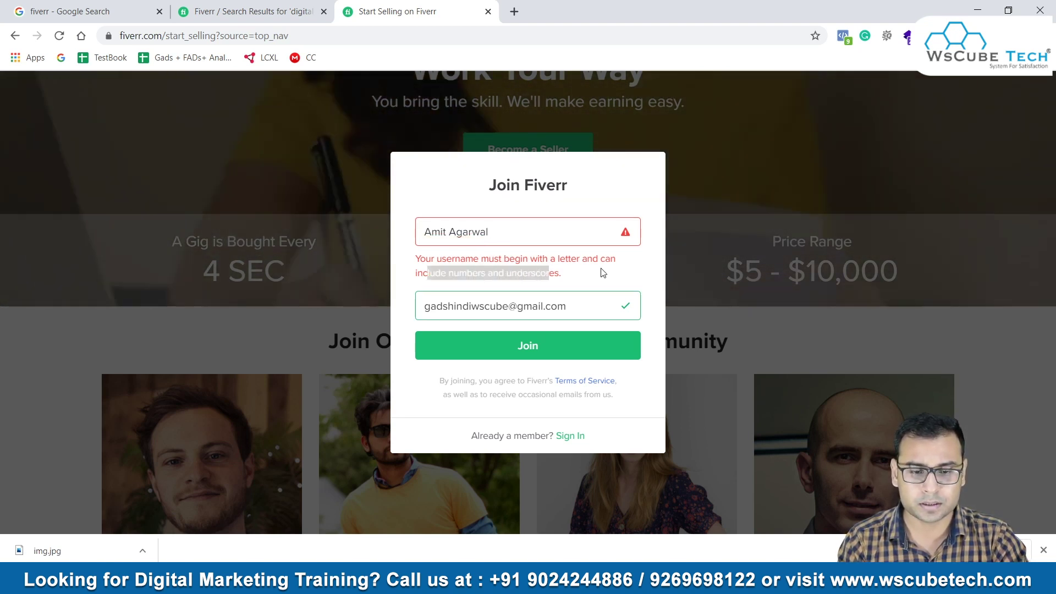
pyautogui.click(453, 232)
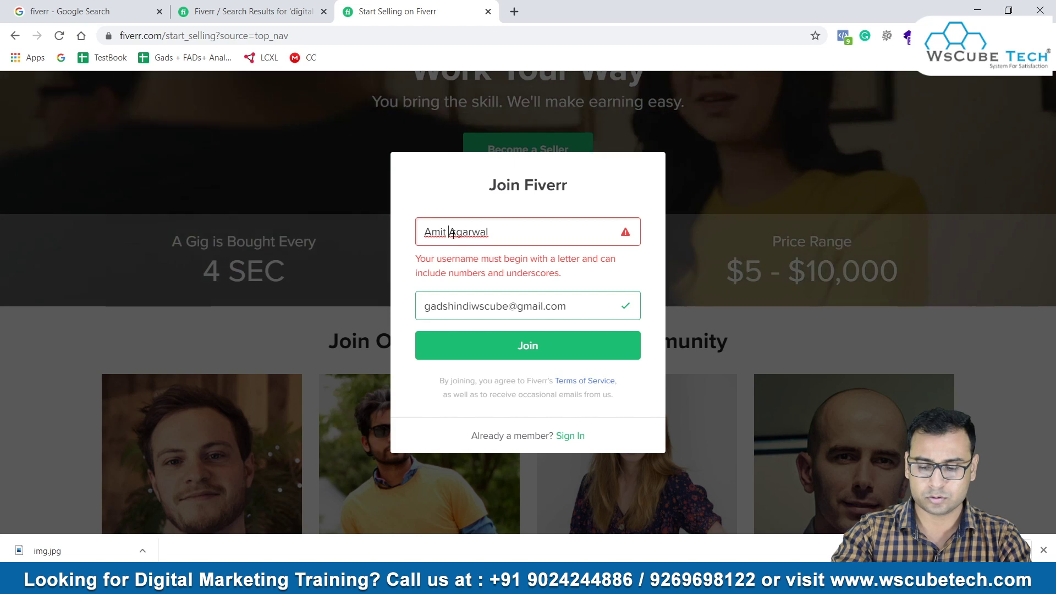
pyautogui.press('BackSpace')
pyautogui.write('_')
pyautogui.click(509, 228)
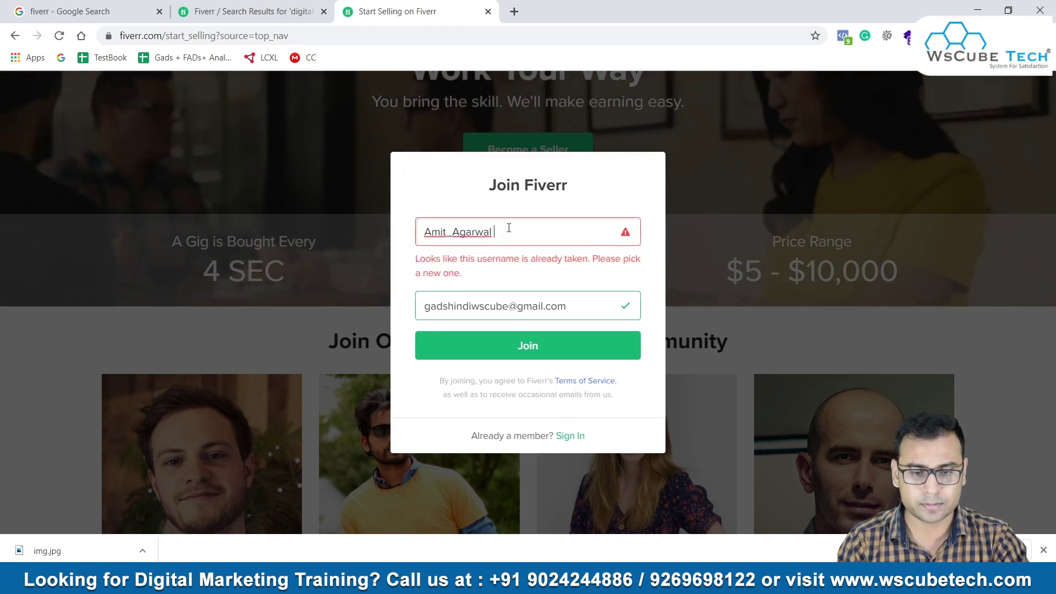
pyautogui.write('123')
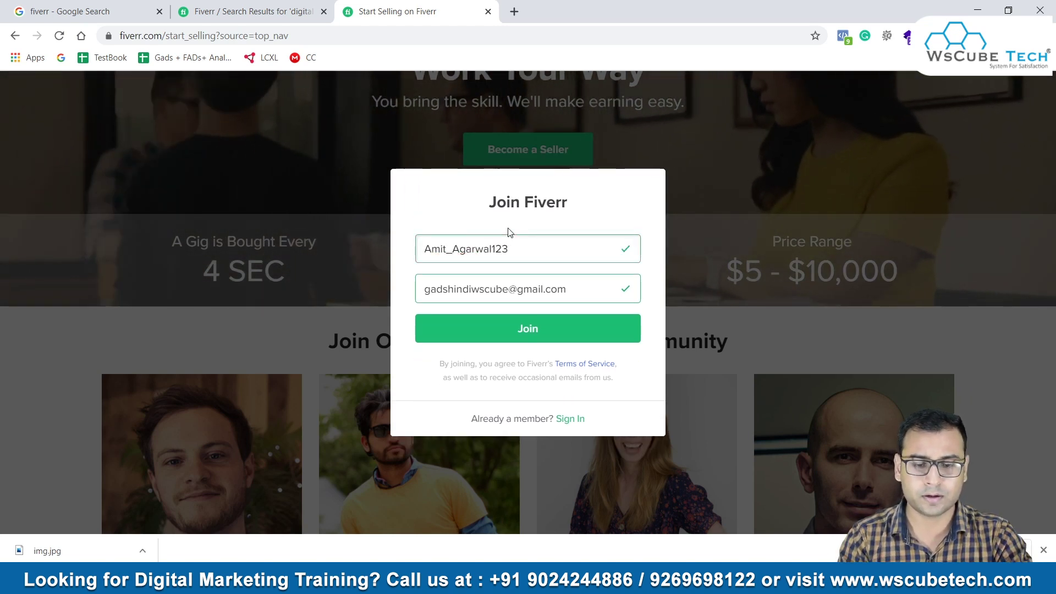
pyautogui.click(468, 246)
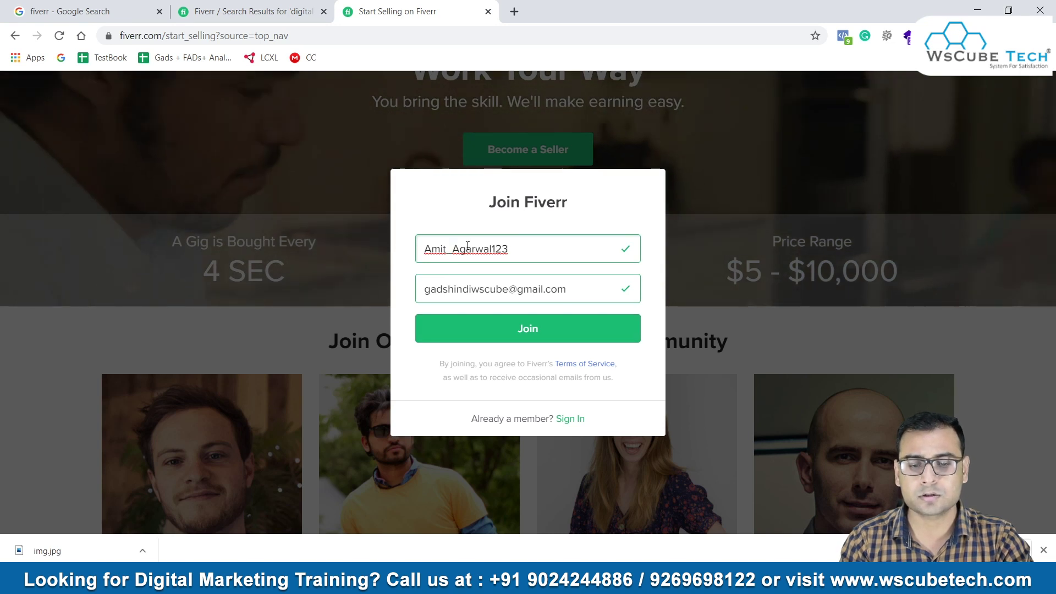
pyautogui.hotkey('ctrl', 'a')
pyautogui.hotkey('ctrl', 'c')
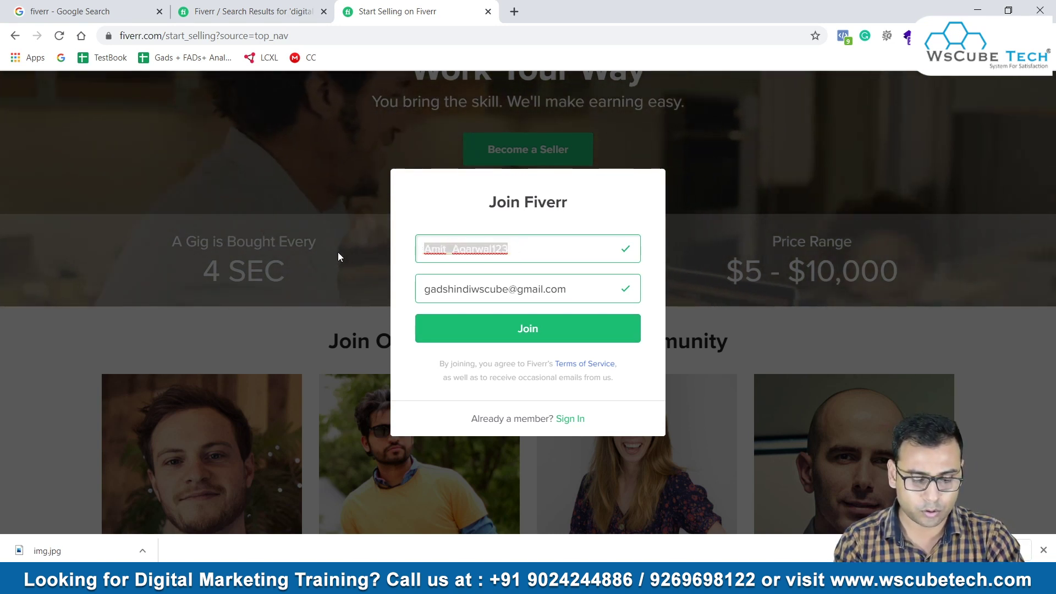
pyautogui.click(495, 584)
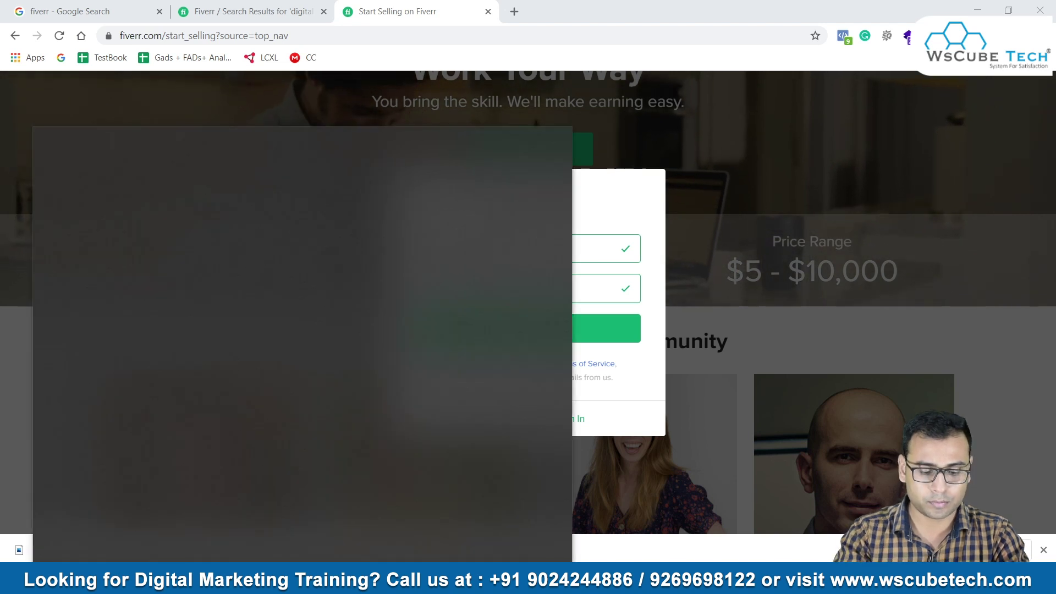
# - Paste the copied username into a new Notepad note and switch back to Chrome
pyautogui.write('notepad')
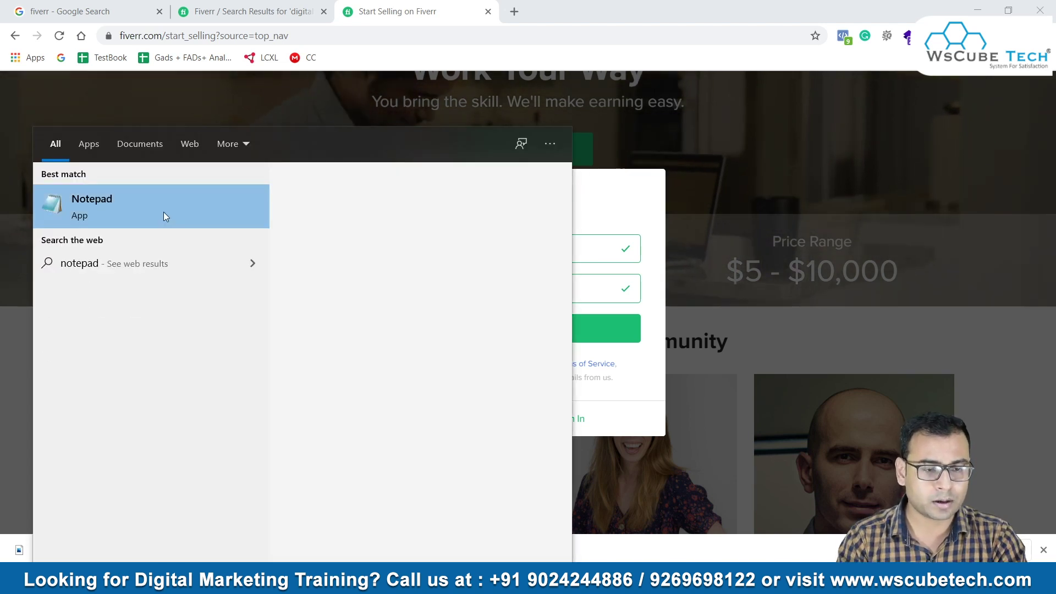
pyautogui.click(163, 213)
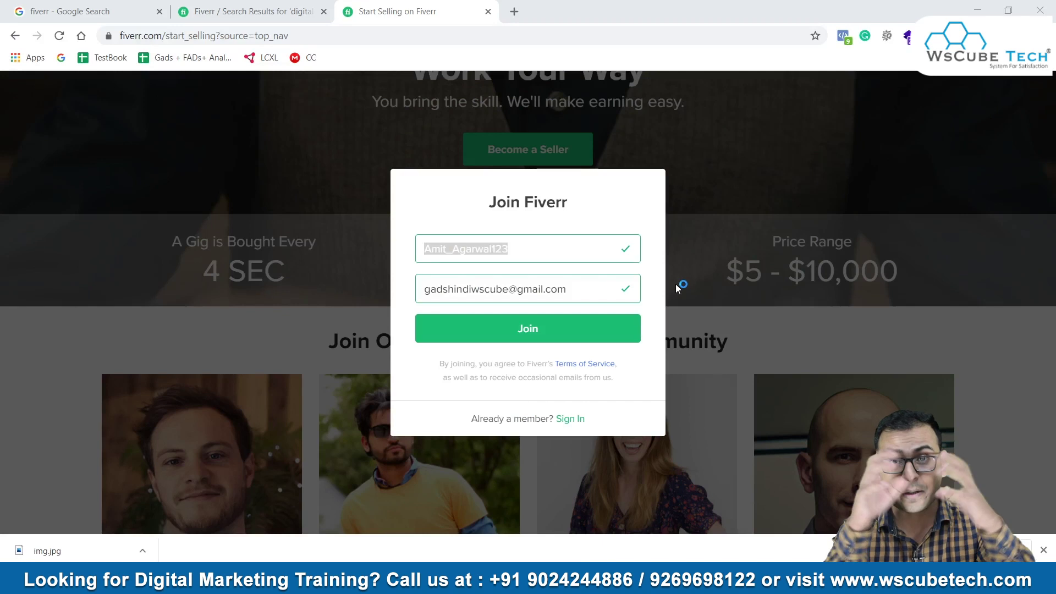
pyautogui.hotkey('ctrl', 'v')
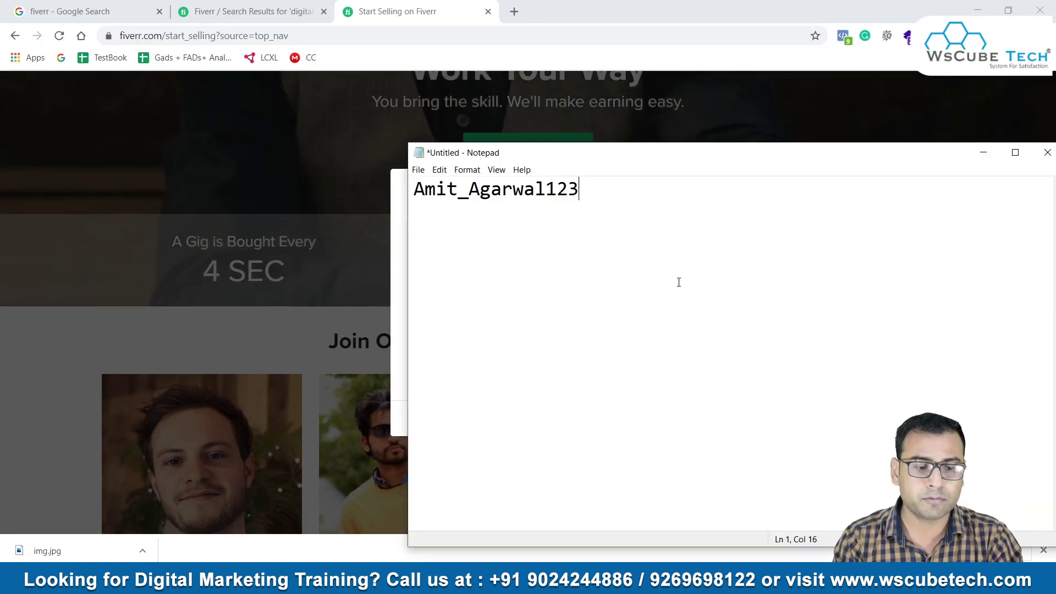
pyautogui.hotkey('alt', 'Tab')
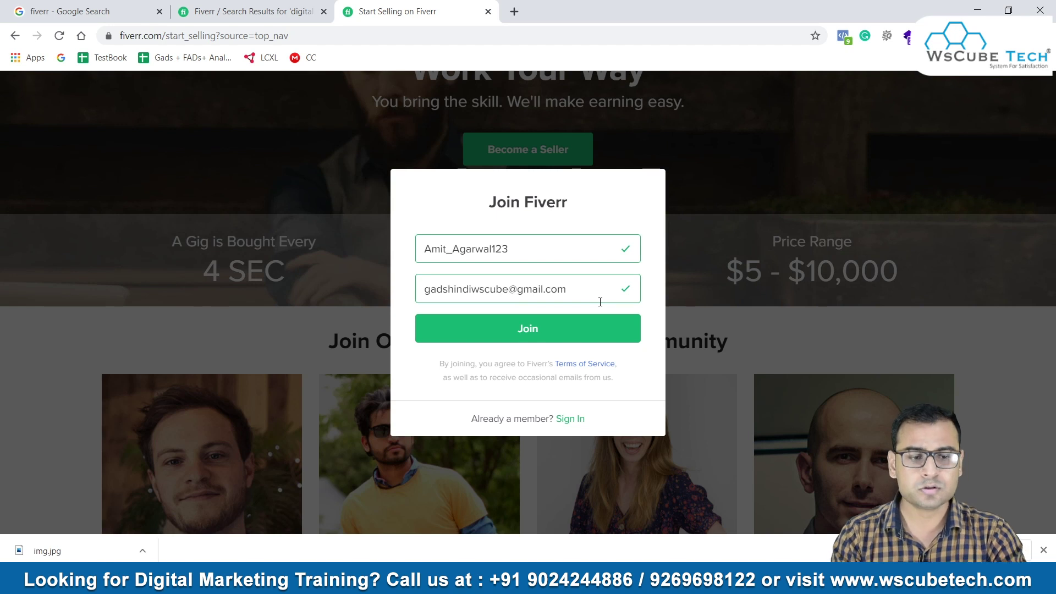
# - Join Fiverr with the new username, then open the profile page from the top-right avatar
pyautogui.click(545, 332)
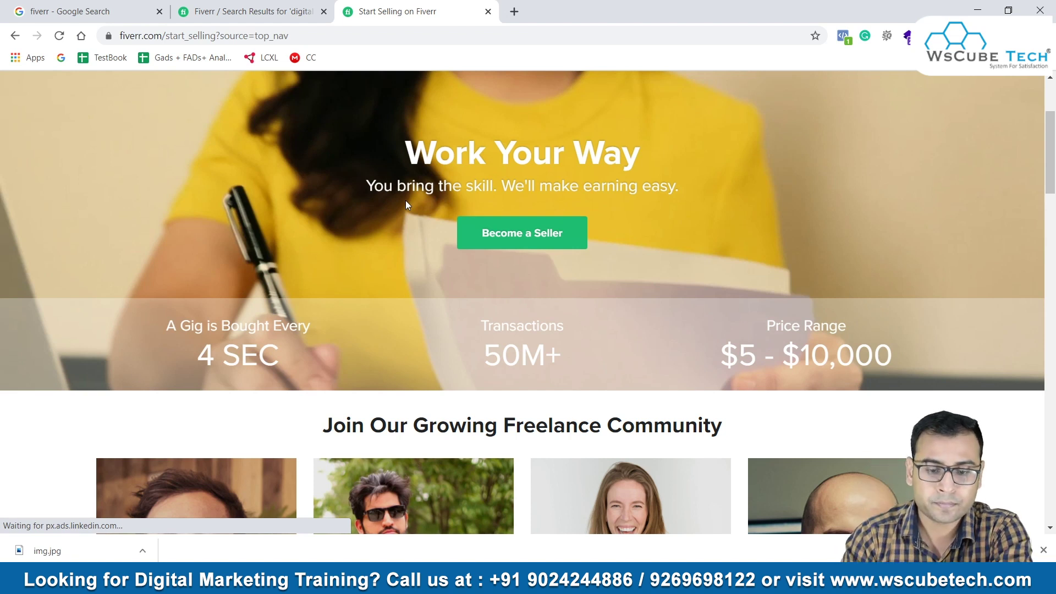
pyautogui.scroll(3, 405, 205)
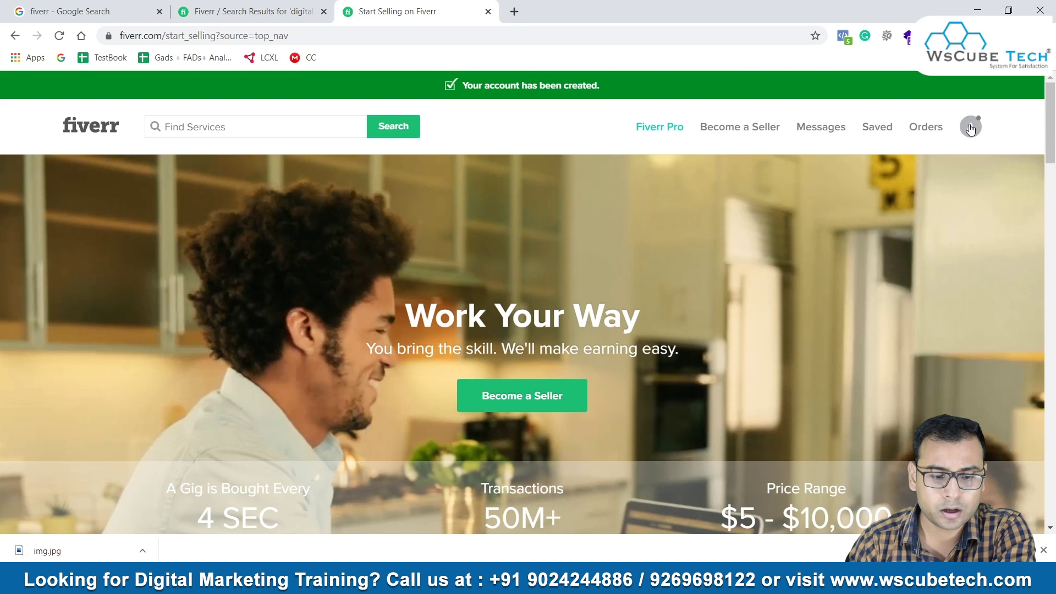
pyautogui.click(971, 128)
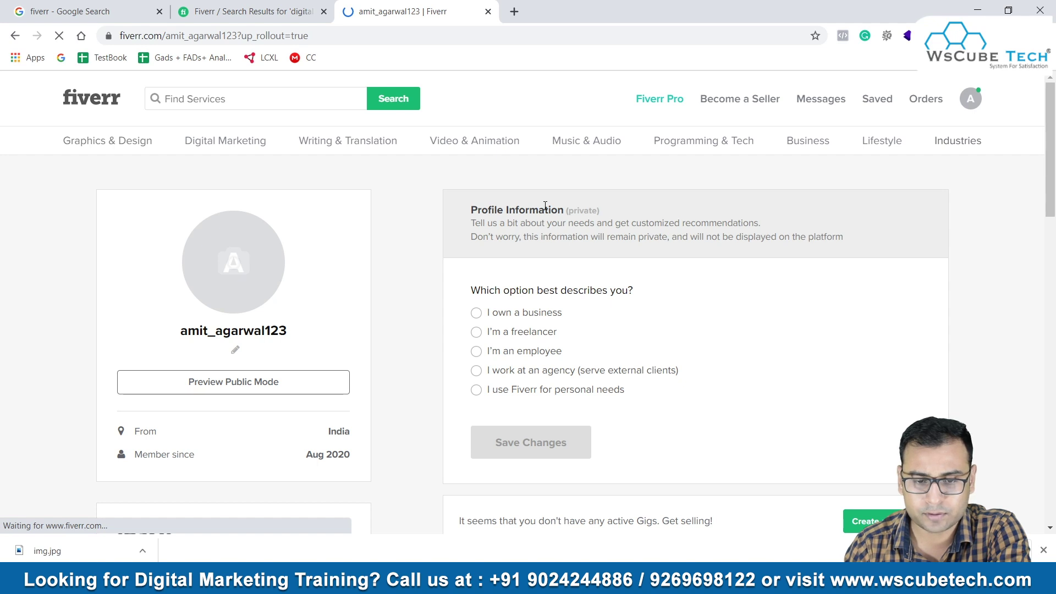
# - Search the industry list for 'Digital Marketing', 'Inter' and 'Marketing'
pyautogui.scroll(-2, 553, 367)
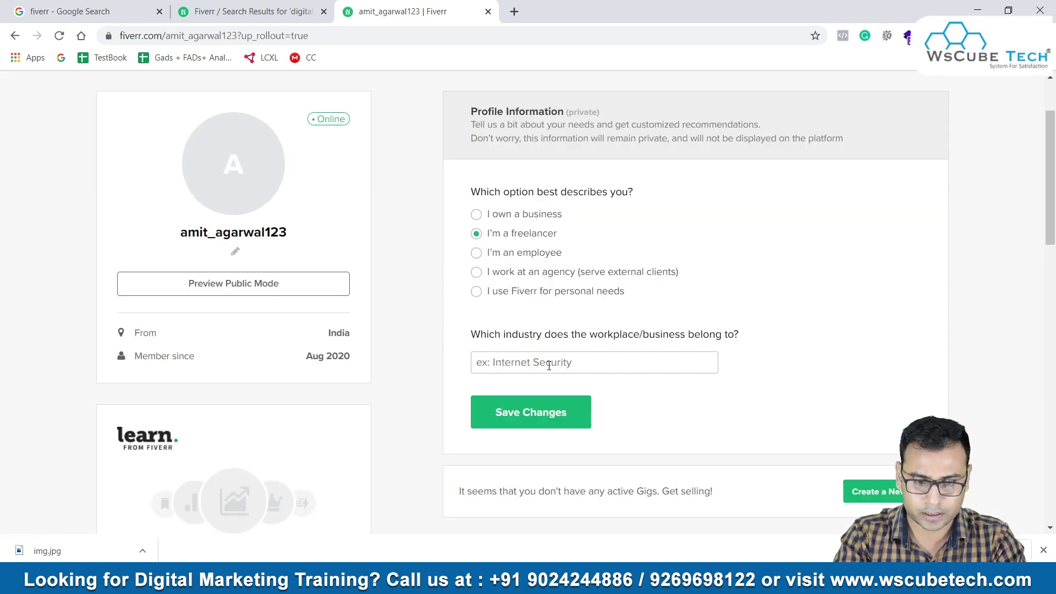
pyautogui.click(549, 366)
pyautogui.write('Digital Marketing')
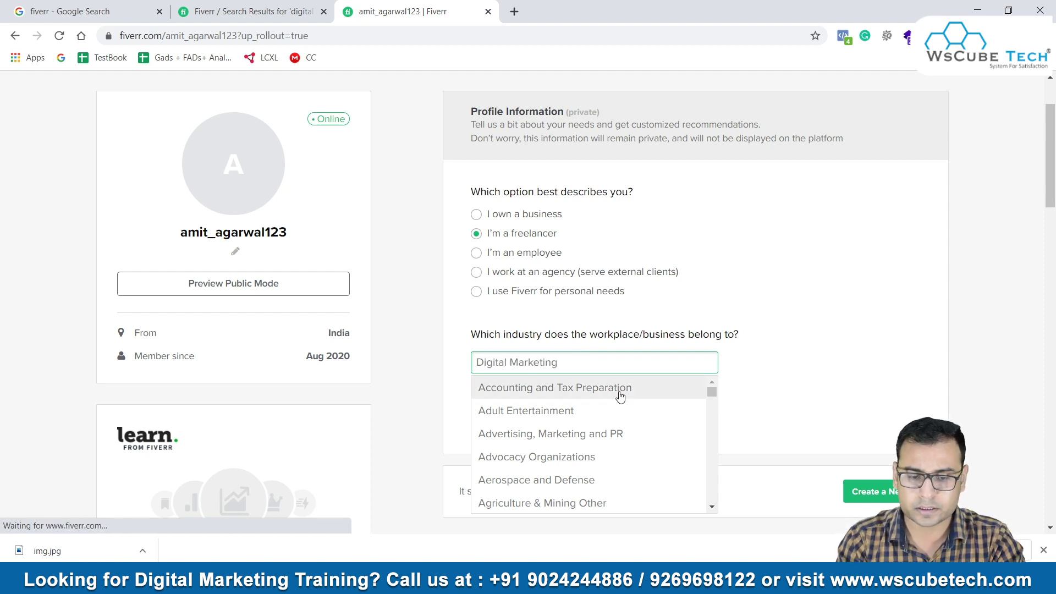
pyautogui.scroll(-3, 629, 438)
pyautogui.scroll(2, 630, 439)
pyautogui.press('BackSpace')
pyautogui.press('BackSpace')
pyautogui.press('BackSpace')
pyautogui.press('BackSpace')
pyautogui.press('BackSpace')
pyautogui.press('BackSpace')
pyautogui.press('BackSpace')
pyautogui.press('BackSpace')
pyautogui.press('BackSpace')
pyautogui.press('BackSpace')
pyautogui.press('BackSpace')
pyautogui.press('BackSpace')
pyautogui.press('BackSpace')
pyautogui.press('BackSpace')
pyautogui.press('BackSpace')
pyautogui.press('BackSpace')
pyautogui.press('BackSpace')
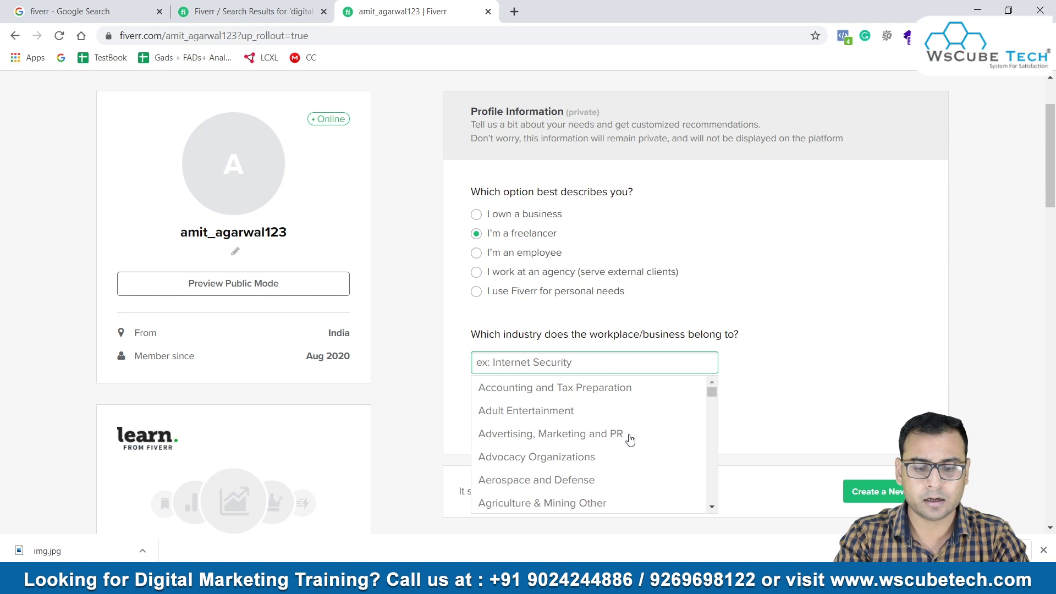
pyautogui.write('Inter')
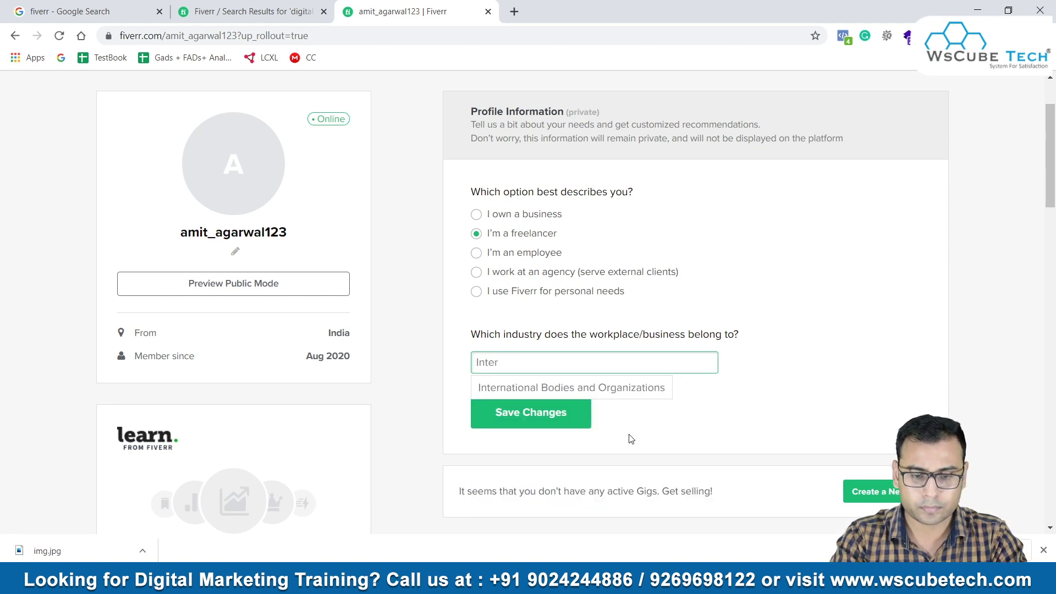
pyautogui.press('BackSpace')
pyautogui.press('BackSpace')
pyautogui.press('BackSpace')
pyautogui.press('BackSpace')
pyautogui.press('BackSpace')
pyautogui.write('Marketing')
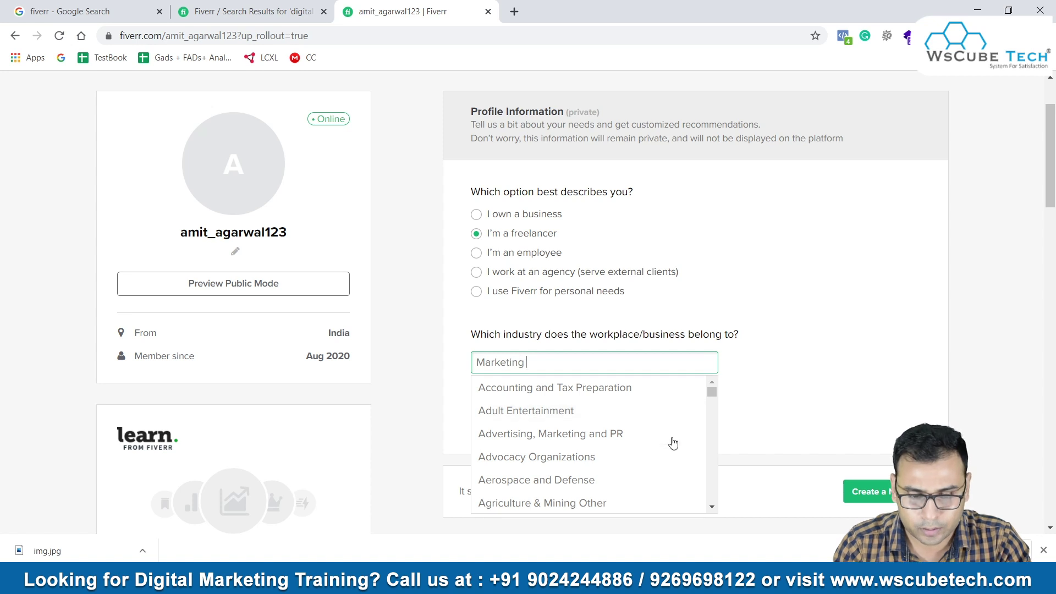
pyautogui.scroll(-8, 670, 435)
pyautogui.scroll(-15, 653, 424)
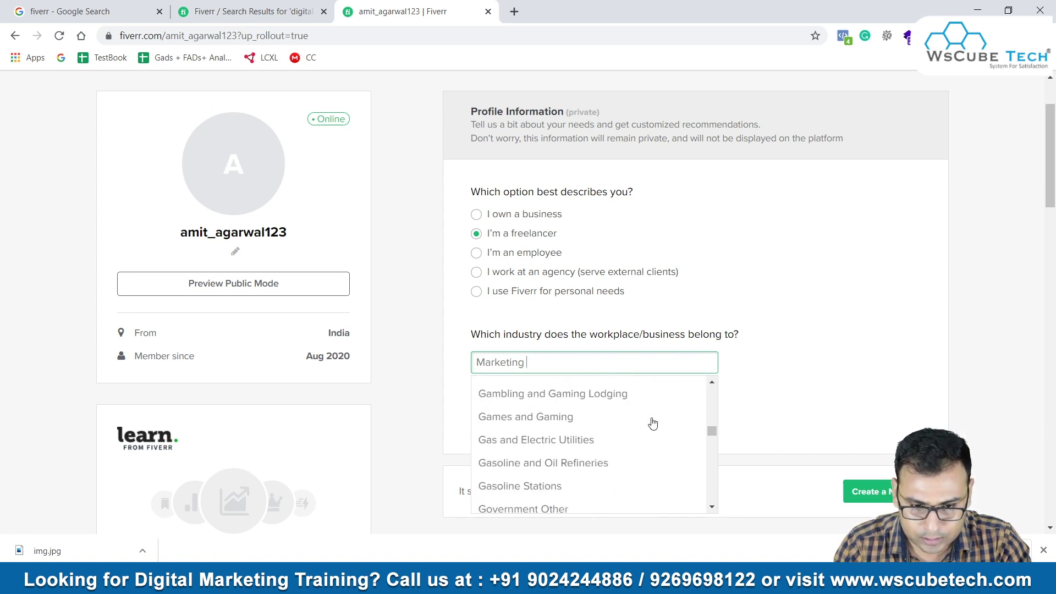
pyautogui.scroll(2, 653, 424)
pyautogui.scroll(5, 652, 421)
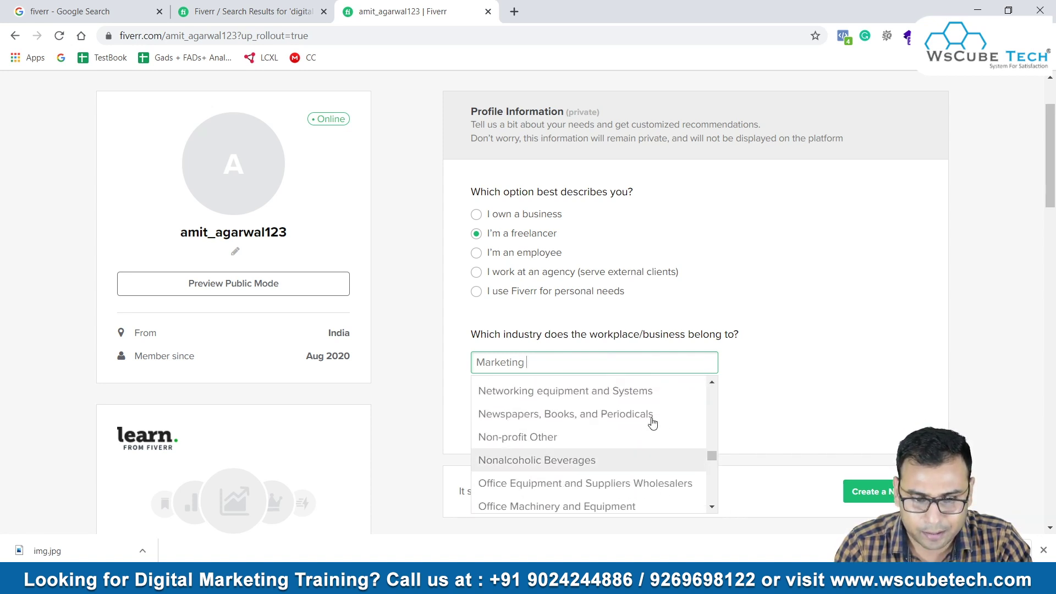
pyautogui.scroll(4, 550, 399)
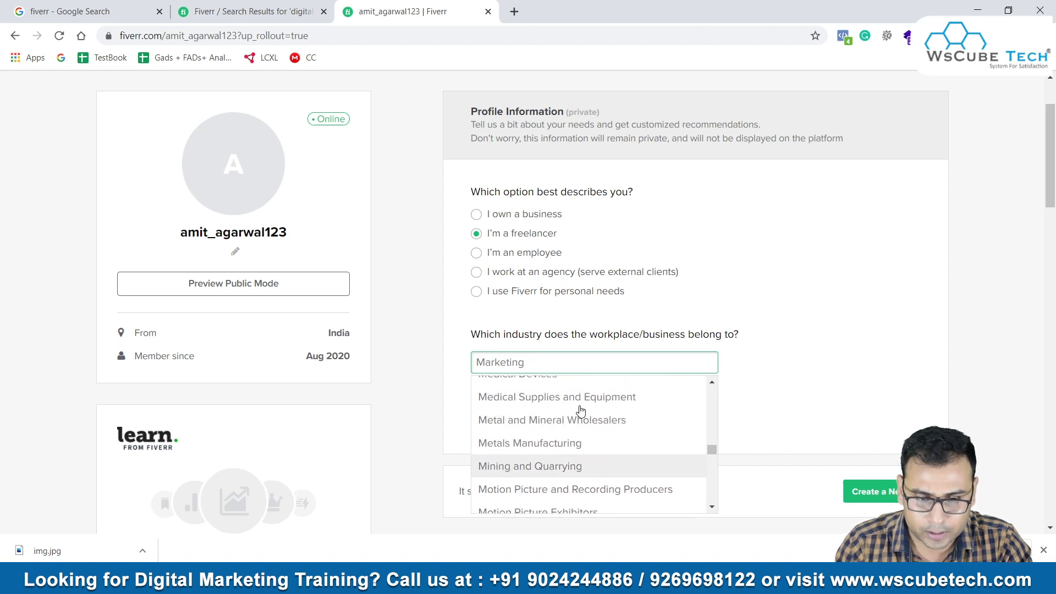
pyautogui.scroll(3, 580, 410)
pyautogui.scroll(-2, 580, 410)
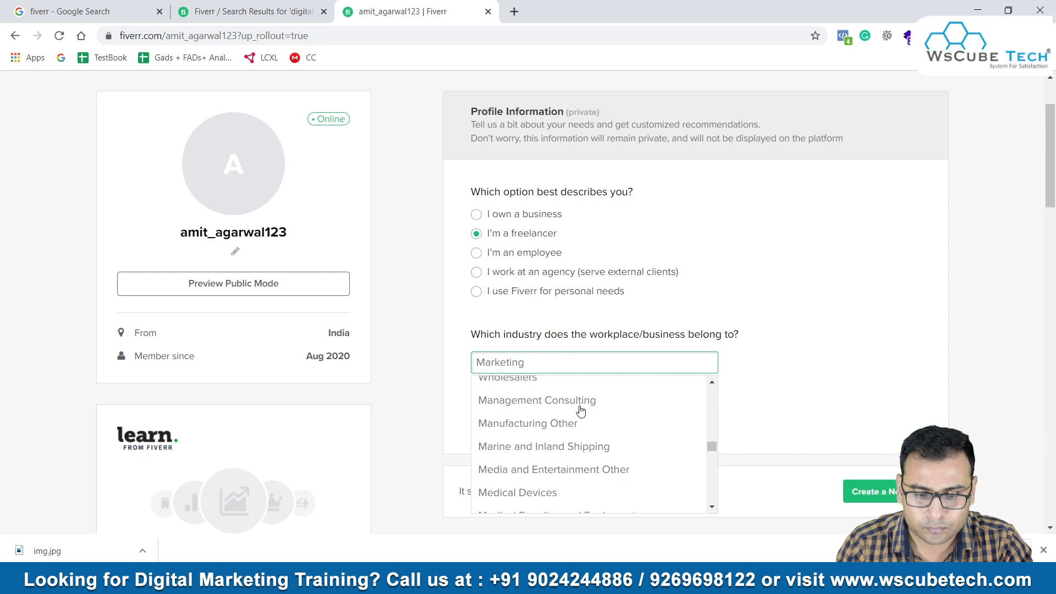
# - Set the industry to Management Consulting and save the profile information
pyautogui.click(520, 425)
pyautogui.click(562, 372)
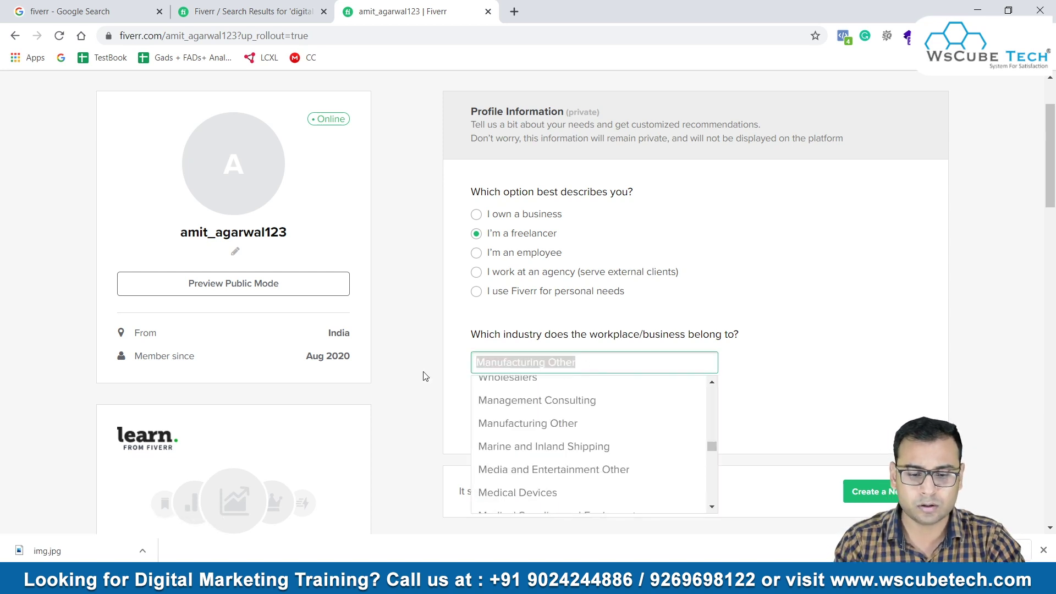
pyautogui.click(533, 401)
pyautogui.click(553, 414)
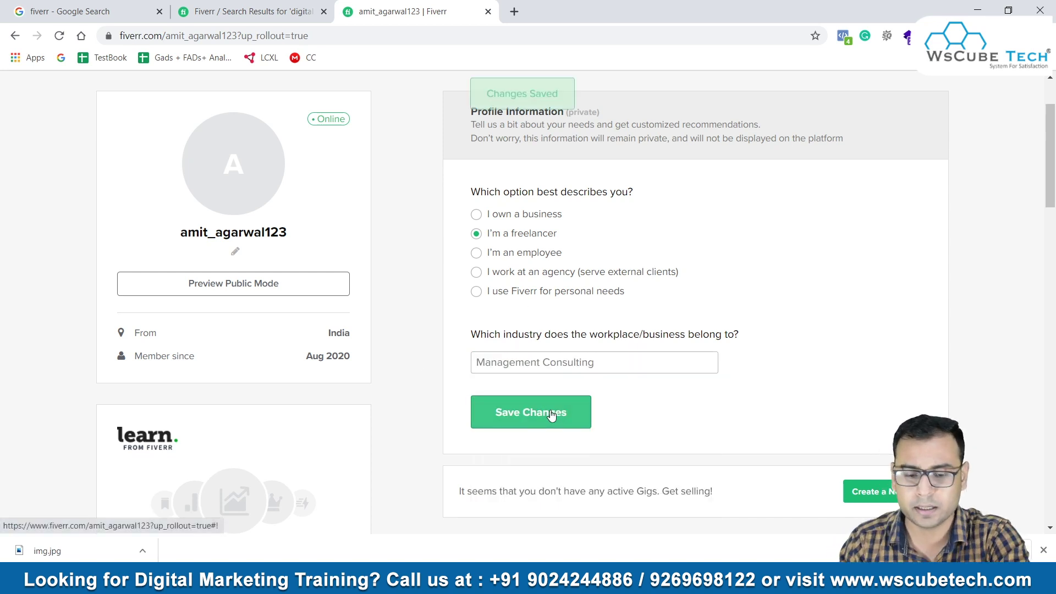
# - Start creating a new gig from the profile page
pyautogui.scroll(-2, 836, 377)
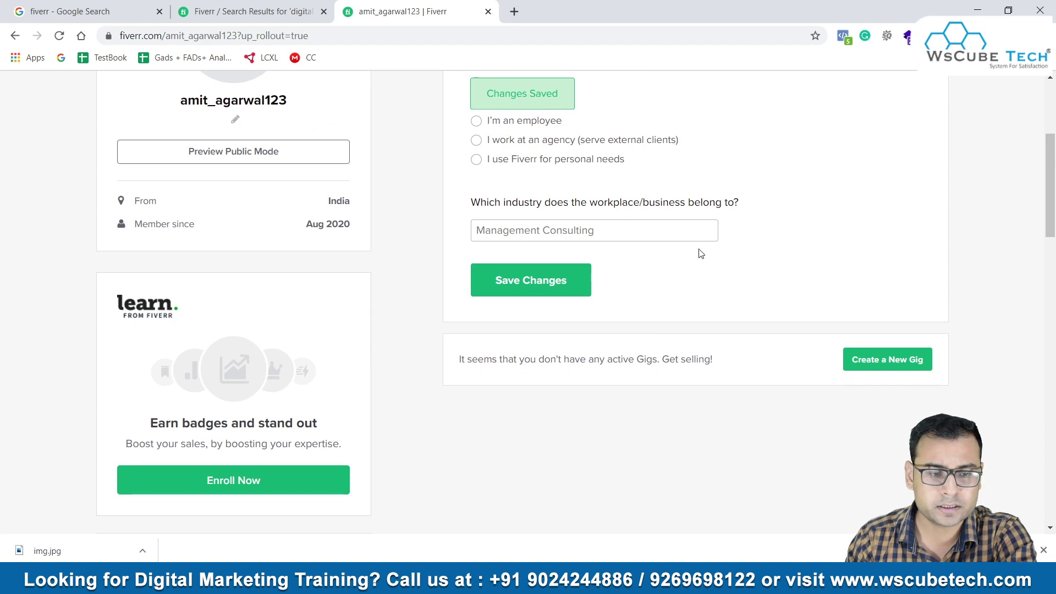
pyautogui.scroll(4, 701, 253)
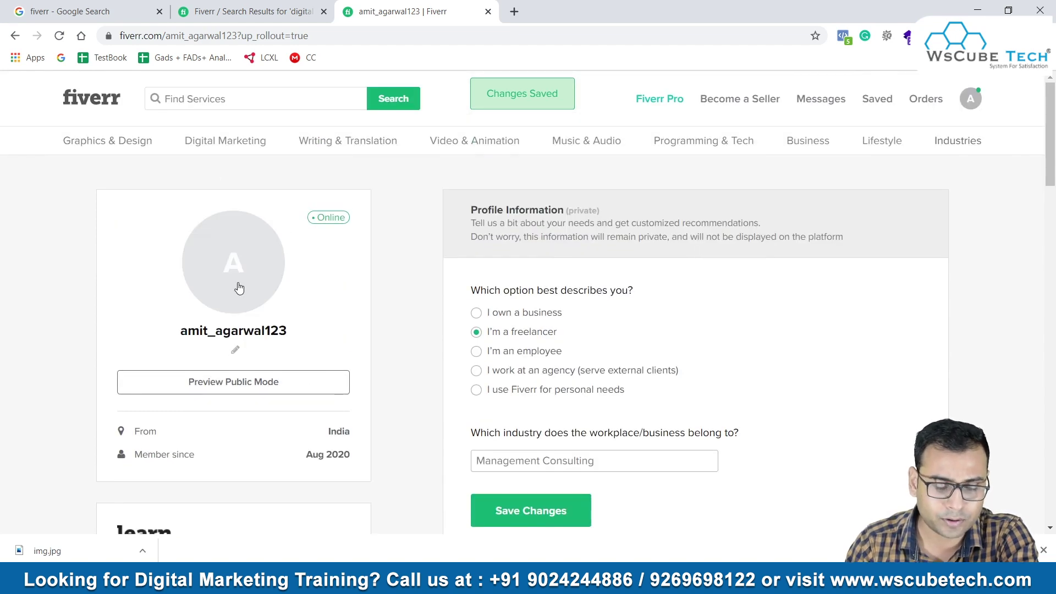
pyautogui.scroll(-3, 365, 374)
pyautogui.scroll(3, 435, 370)
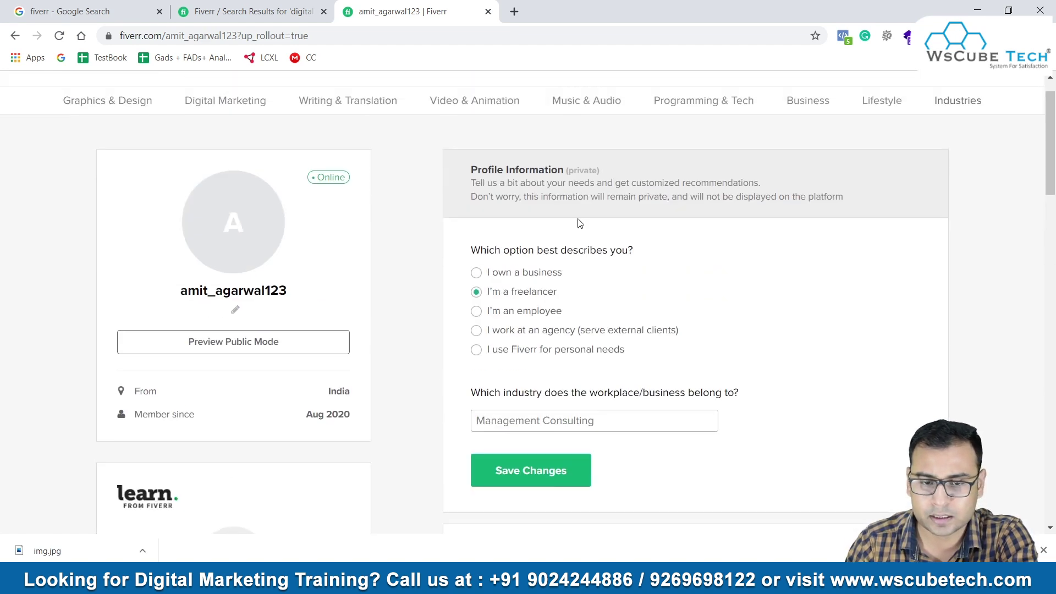
pyautogui.scroll(-2, 709, 397)
pyautogui.scroll(3, 712, 396)
pyautogui.scroll(-5, 710, 333)
pyautogui.click(887, 304)
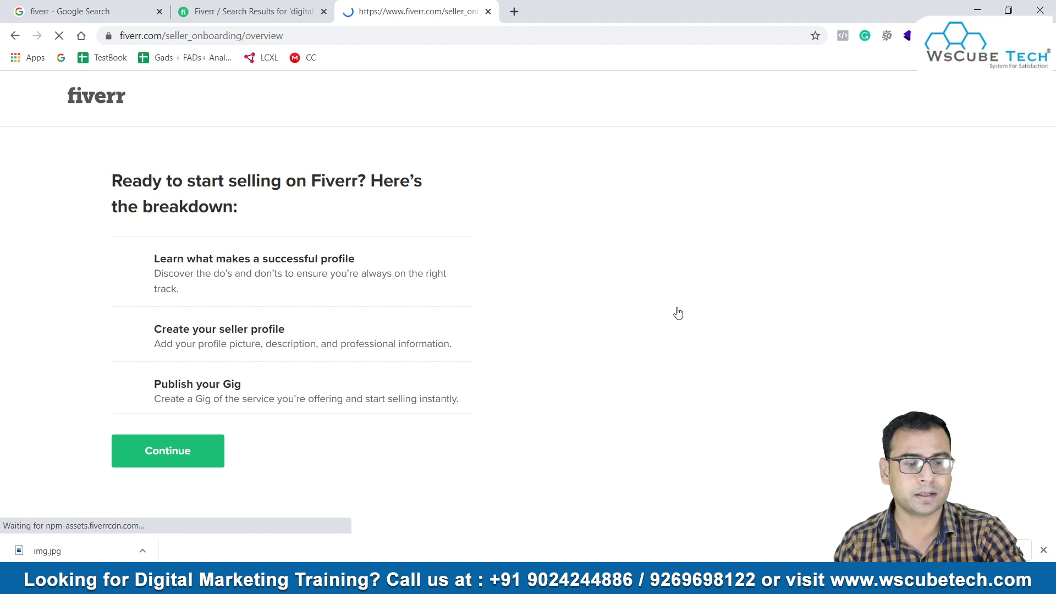
# - Continue past the 'Ready to start selling' introduction page
pyautogui.moveTo(153, 181); pyautogui.dragTo(288, 181)
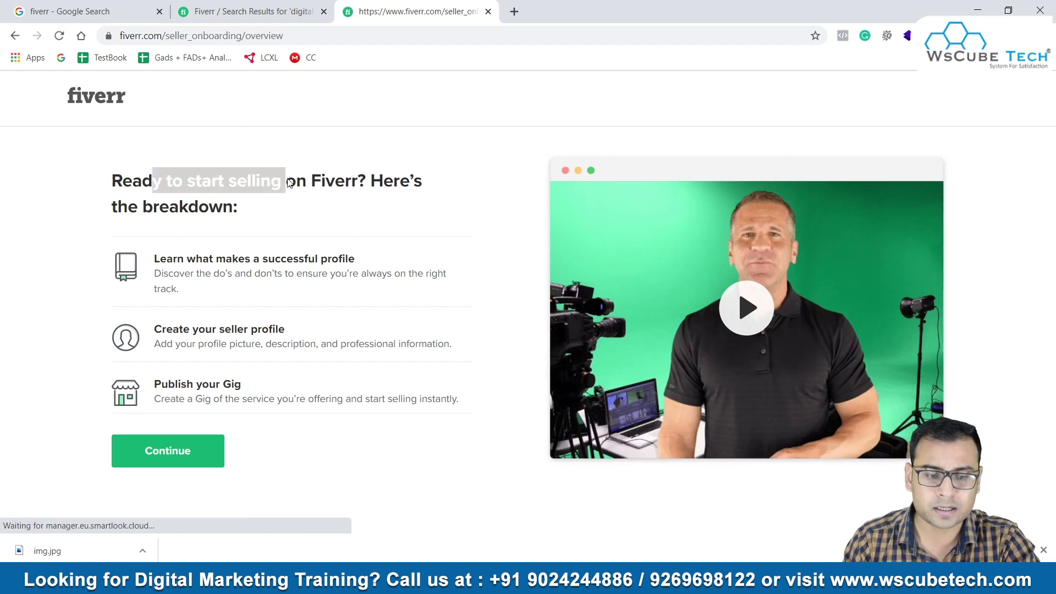
pyautogui.scroll(1, 192, 270)
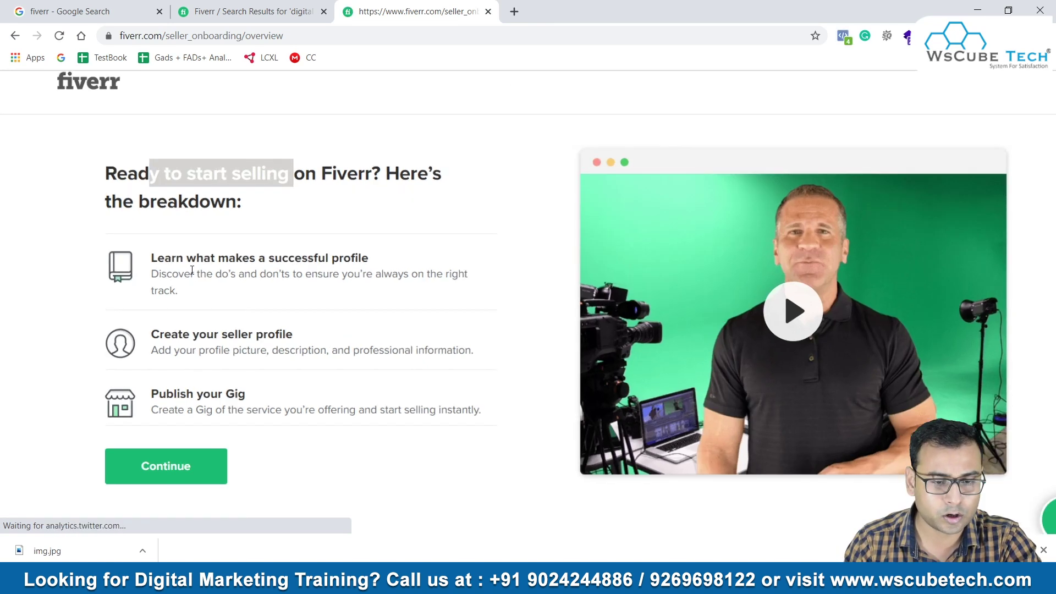
pyautogui.scroll(1, 192, 270)
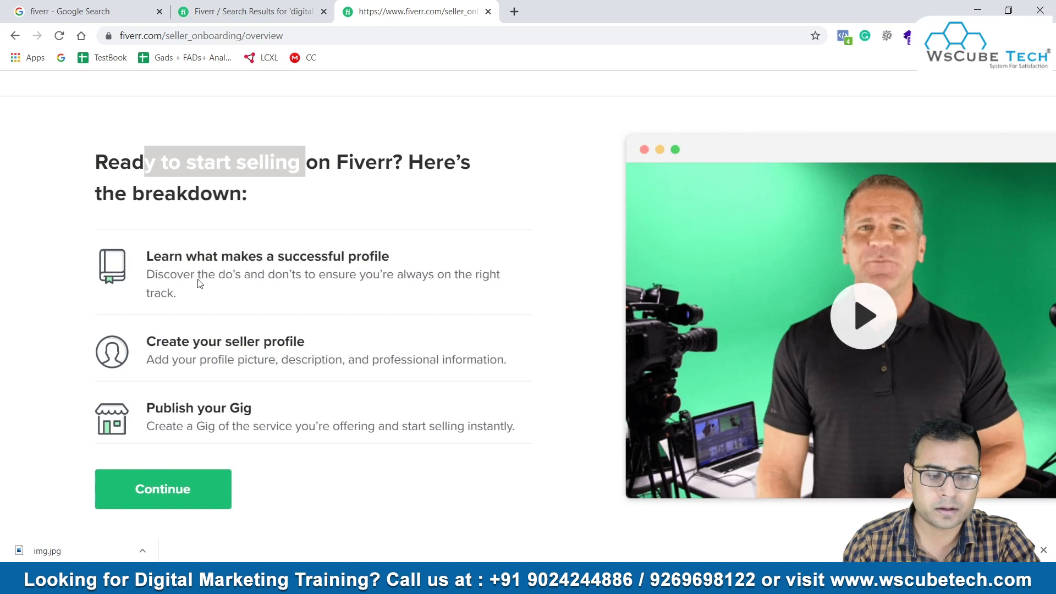
pyautogui.scroll(-2, 372, 267)
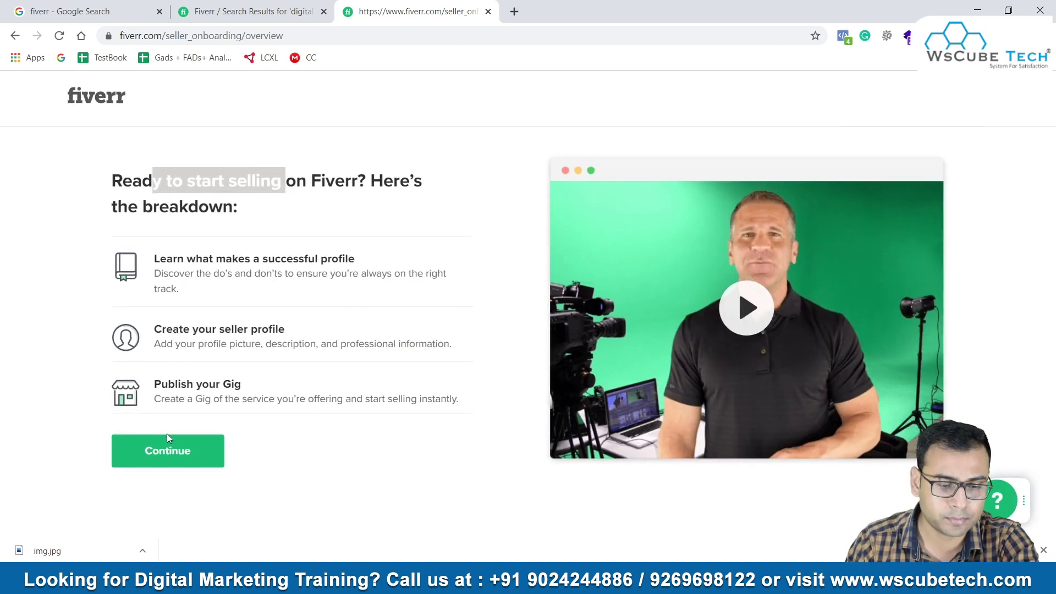
pyautogui.click(166, 451)
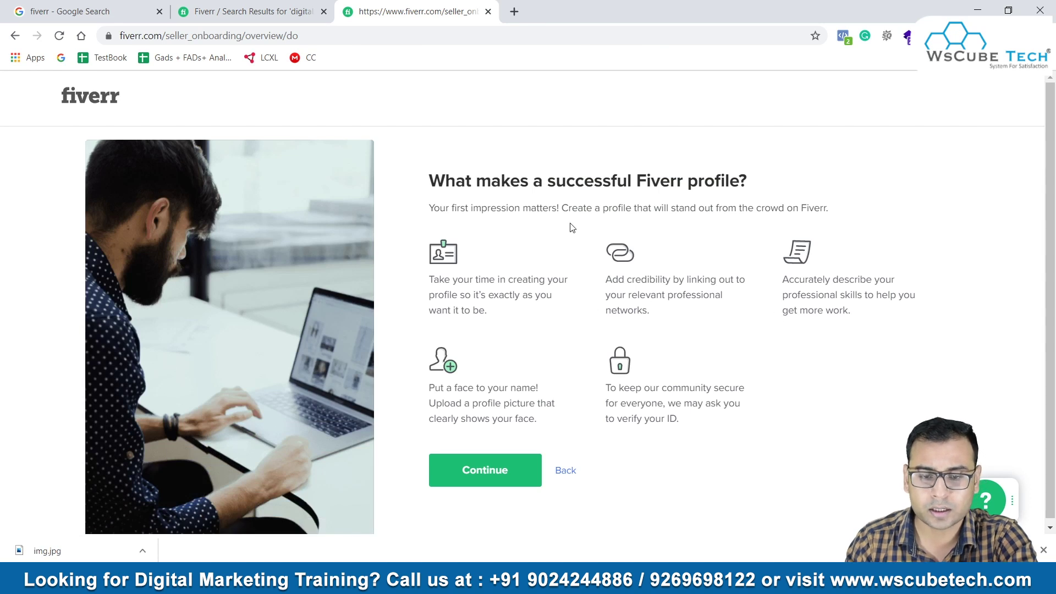
# - Review the successful-profile tips and continue to the things-to-avoid page
pyautogui.moveTo(476, 181); pyautogui.dragTo(724, 180)
pyautogui.click(815, 176)
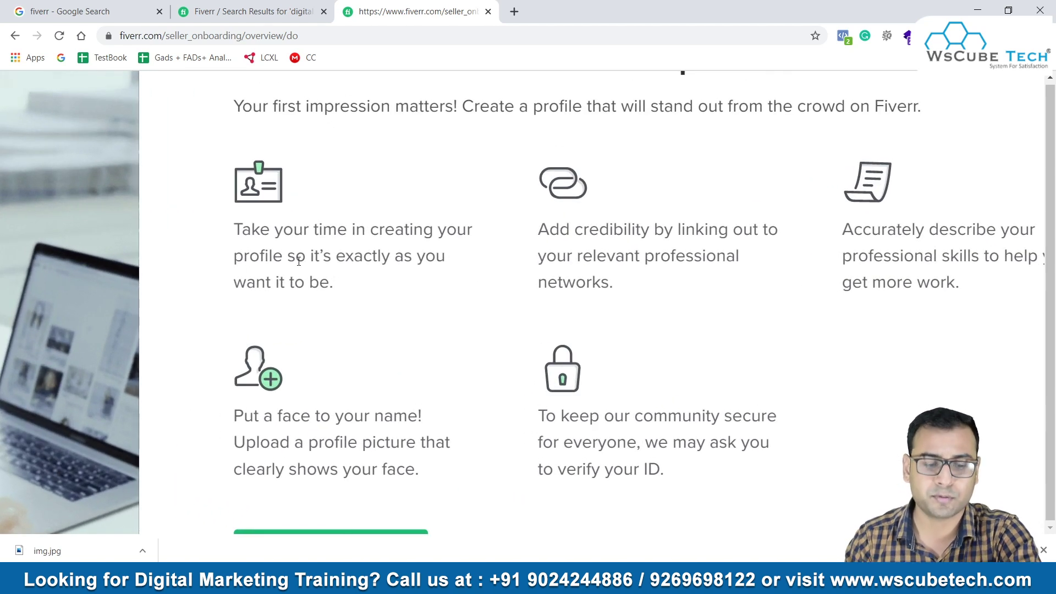
pyautogui.moveTo(514, 229); pyautogui.dragTo(526, 228)
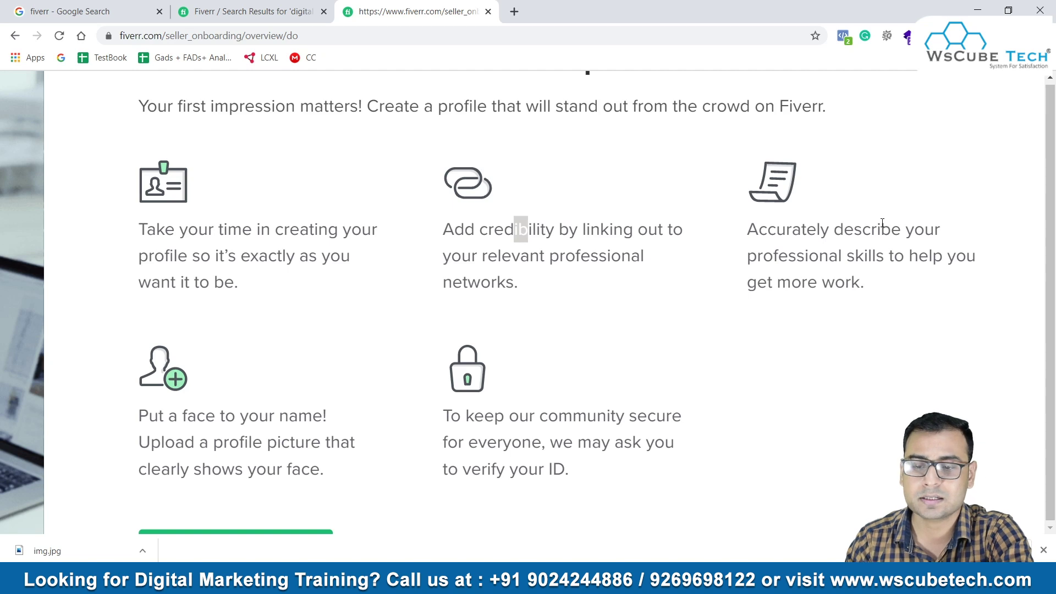
pyautogui.moveTo(866, 249); pyautogui.dragTo(767, 229)
pyautogui.click(832, 342)
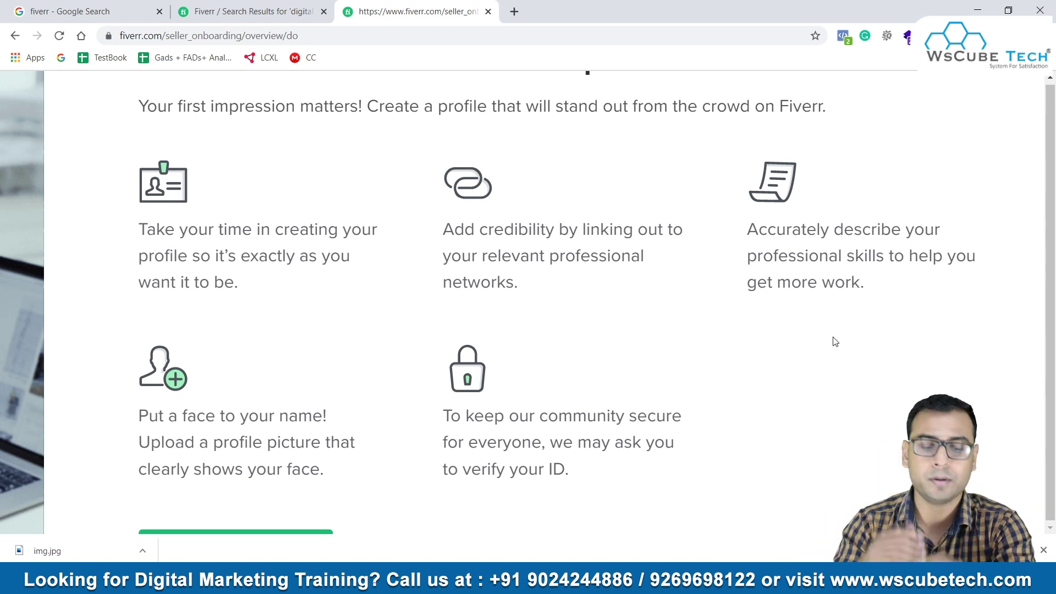
pyautogui.scroll(-1, 836, 341)
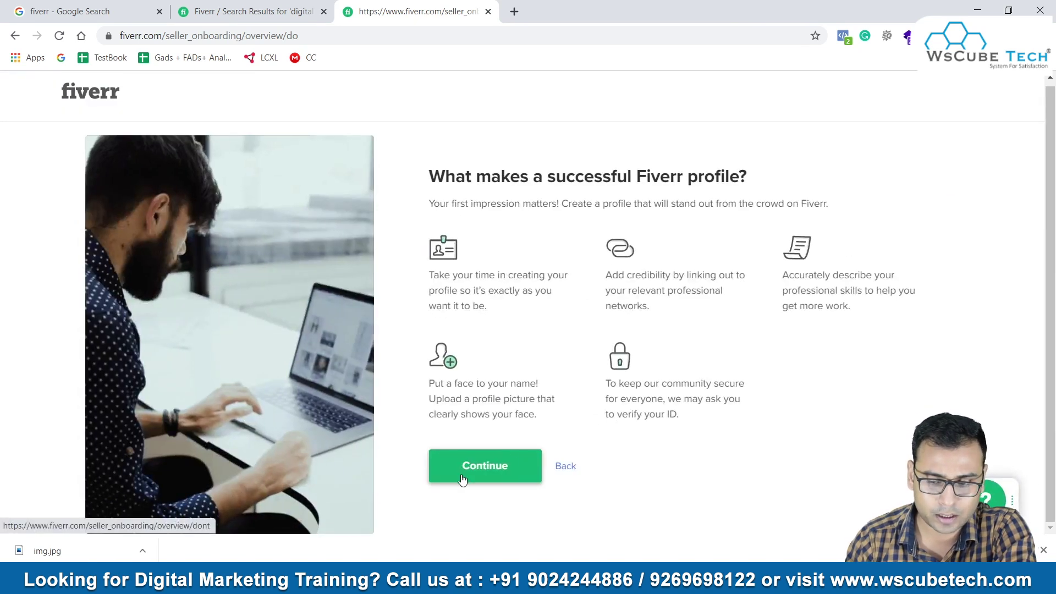
pyautogui.click(518, 477)
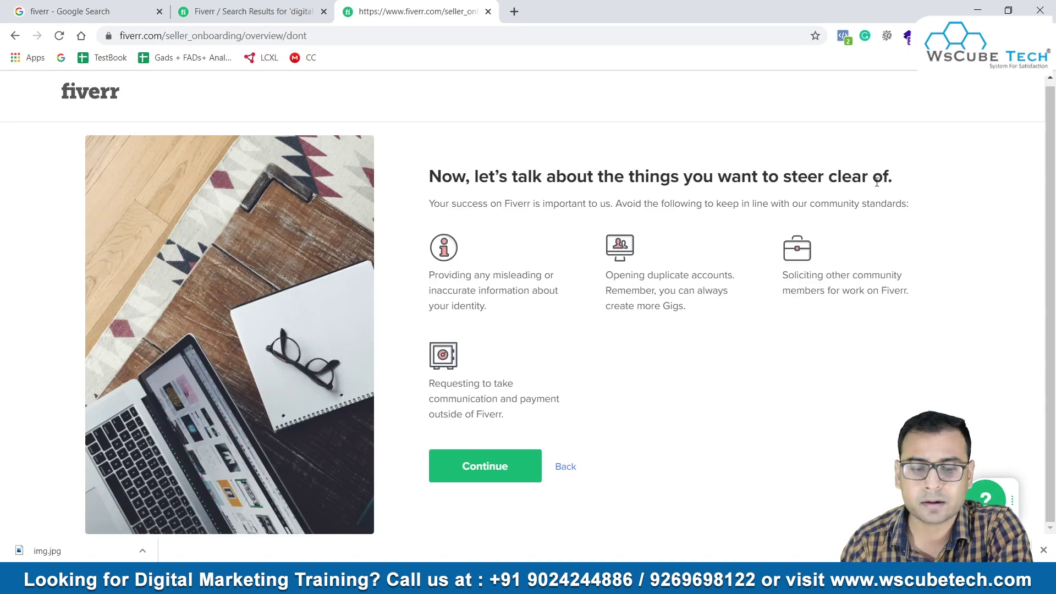
# - Continue to Personal Info and enter the user's first and last name
pyautogui.click(522, 473)
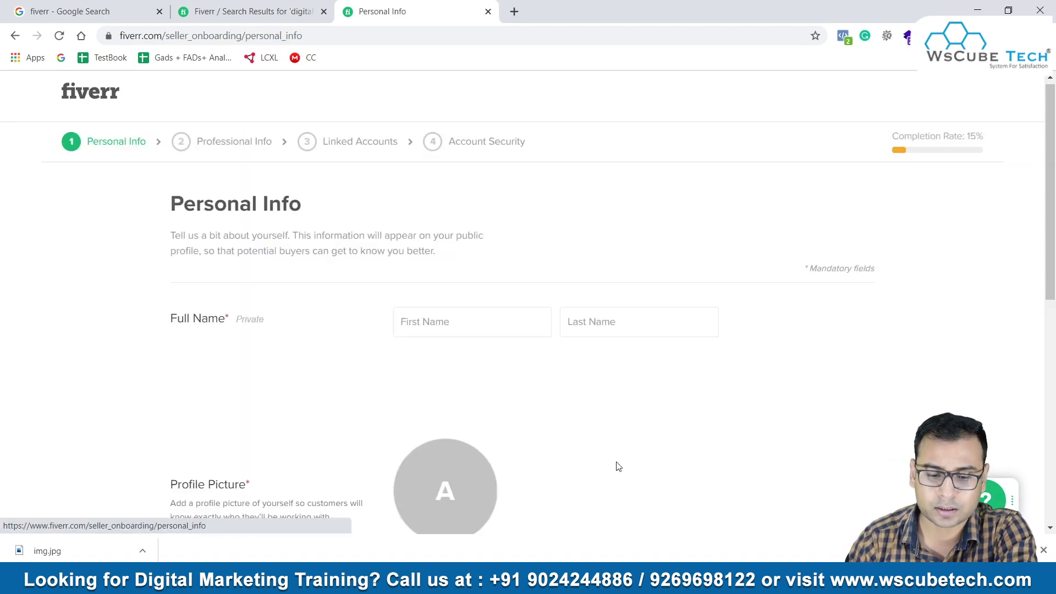
pyautogui.press('Tab')
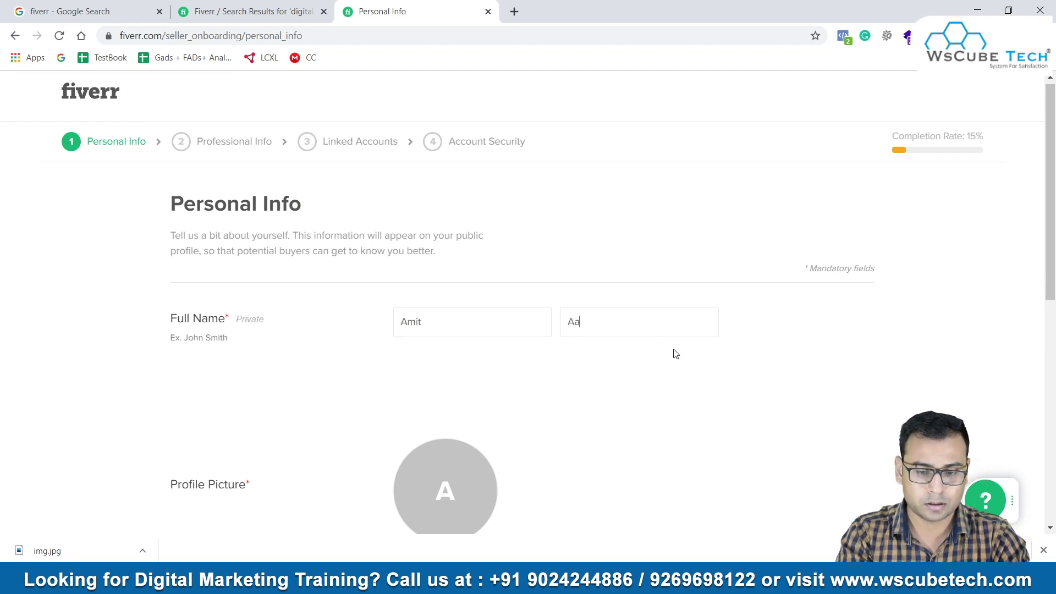
pyautogui.click(703, 365)
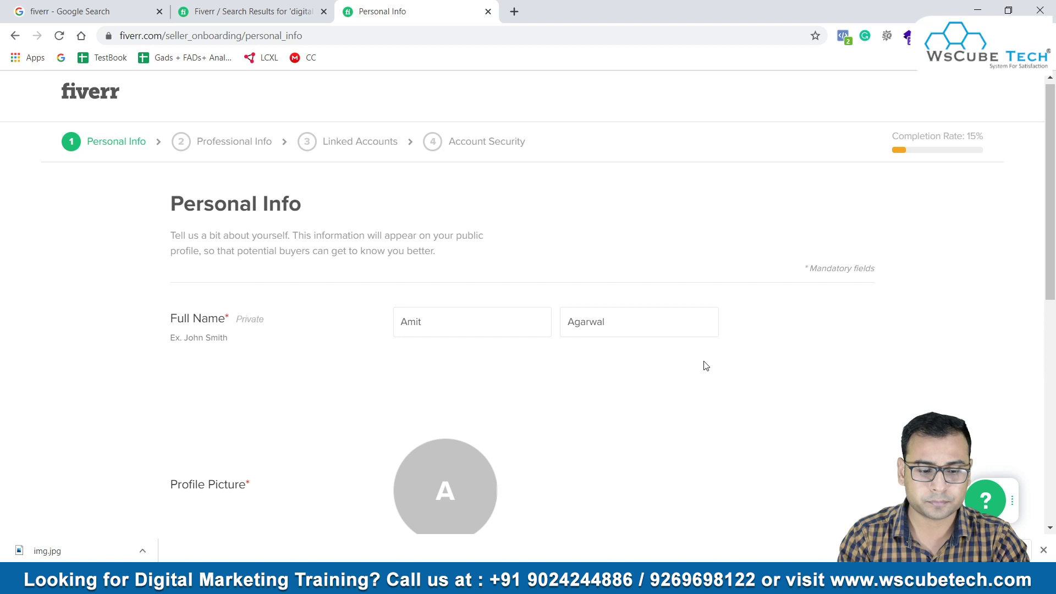
# - Write the description 'I am Google Ads Expert & Consultant', mentioning Google and Facebook ads campaigns
pyautogui.scroll(-4, 609, 351)
pyautogui.scroll(-4, 698, 346)
pyautogui.click(524, 274)
pyautogui.write('I a')
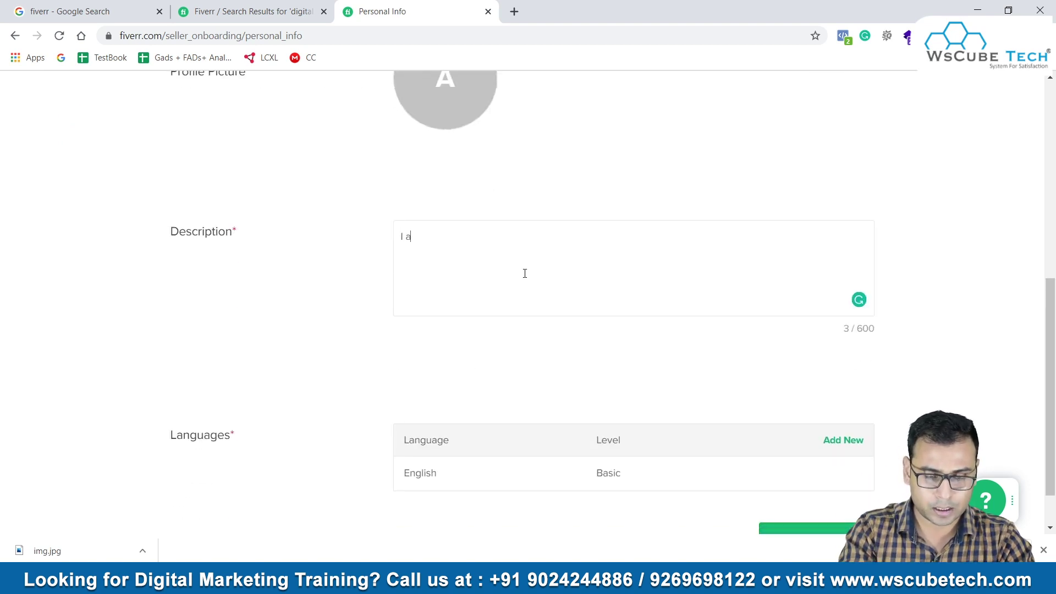
pyautogui.write('m Google Ads Exp')
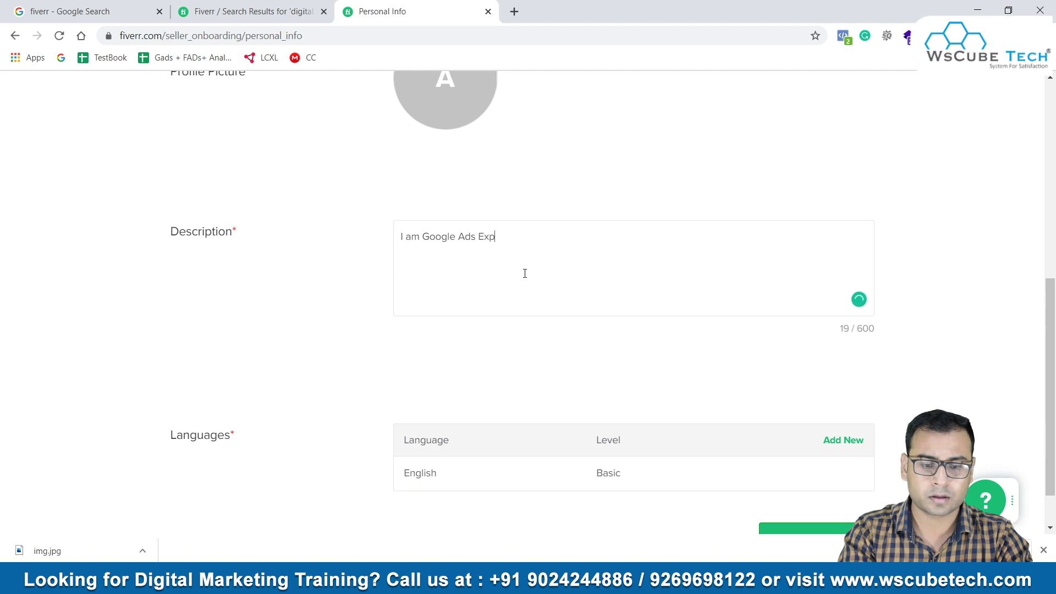
pyautogui.write('ert & Consultant ')
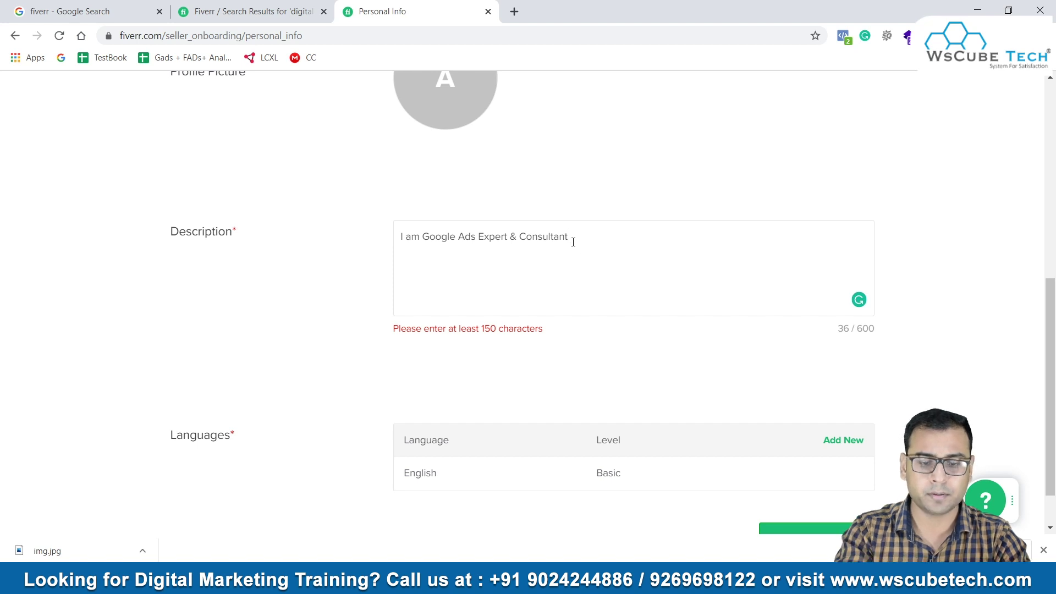
pyautogui.write(' I do create Google ads Campaigns')
pyautogui.press('BackSpace')
pyautogui.write('&')
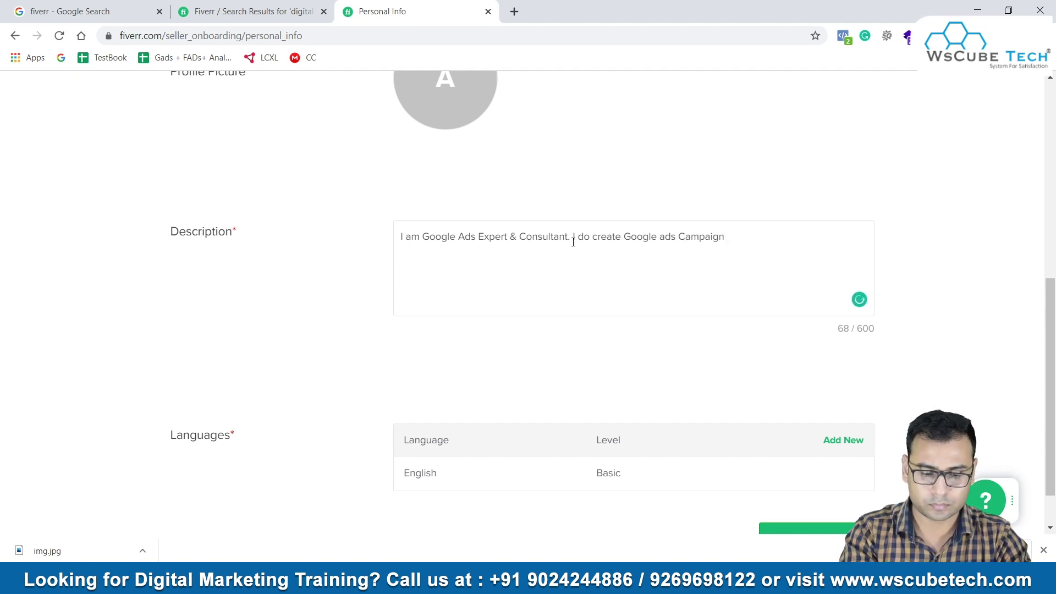
pyautogui.write('s & I also create Facebook ads camoa')
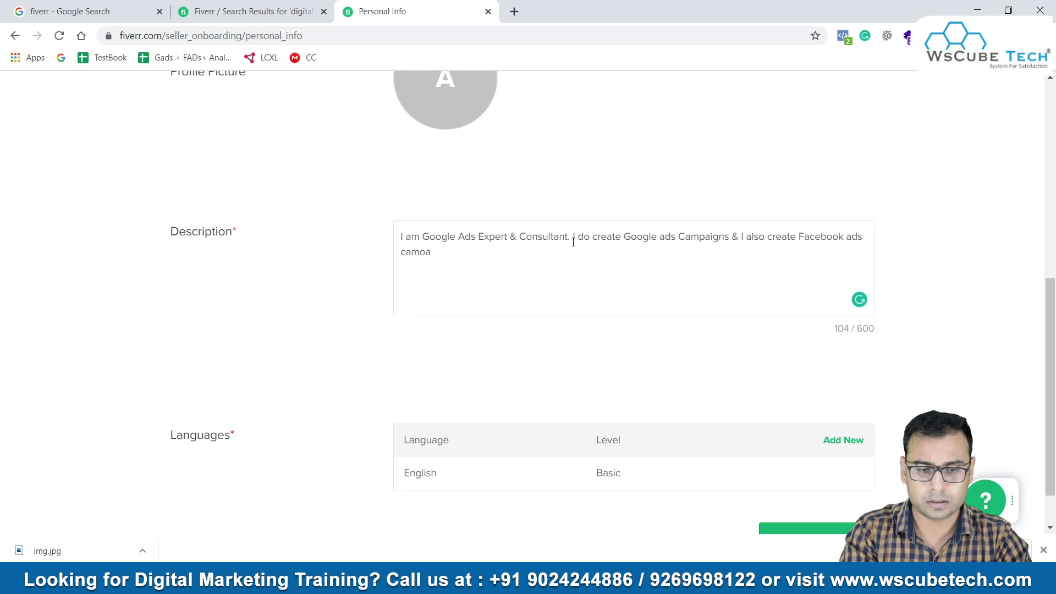
pyautogui.write('igingns.')
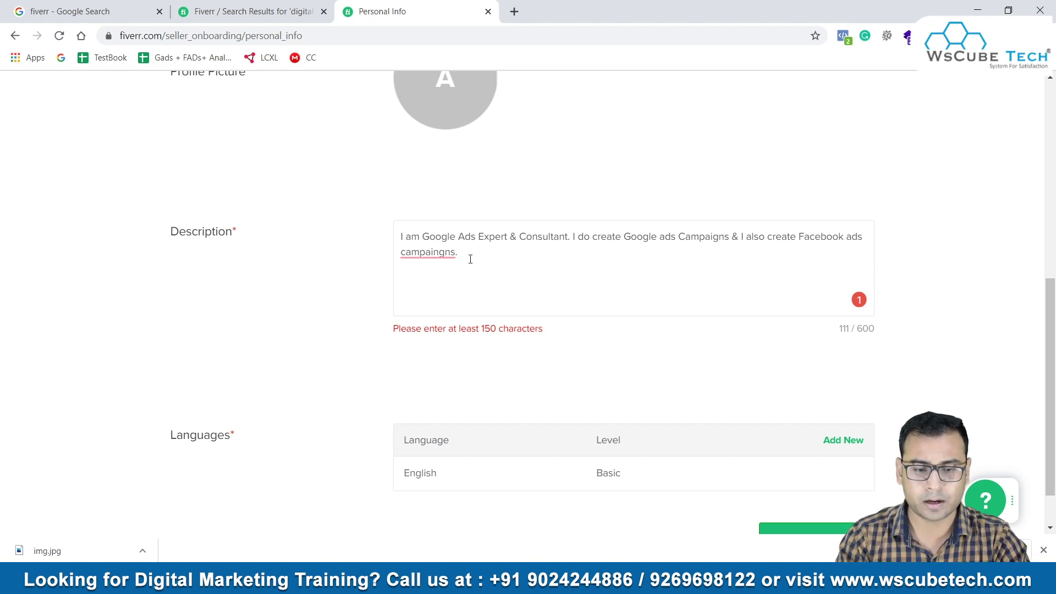
# - Accept the 'campaigns' fix, add 'Get in touch for the services required.' and insert '& Facebook Ads'
pyautogui.moveTo(443, 254)
pyautogui.click(438, 276)
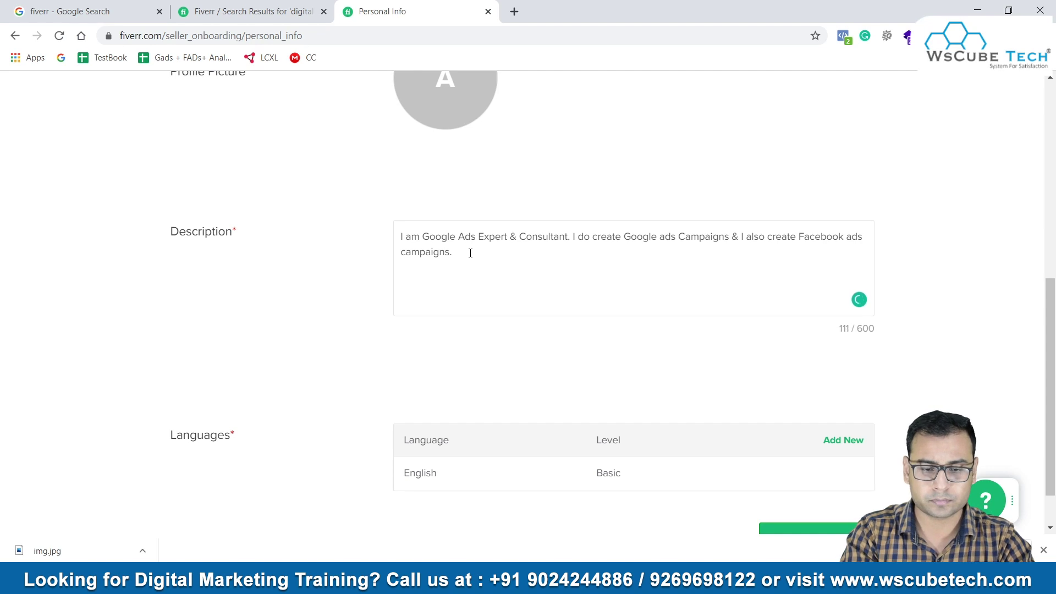
pyautogui.write('Get in tou')
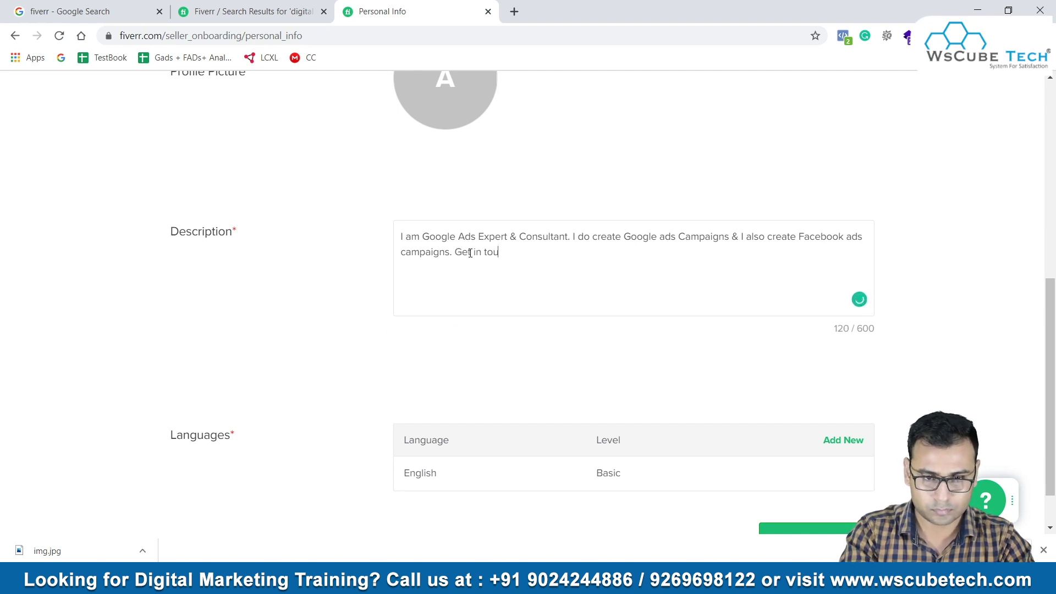
pyautogui.write('ch for the ')
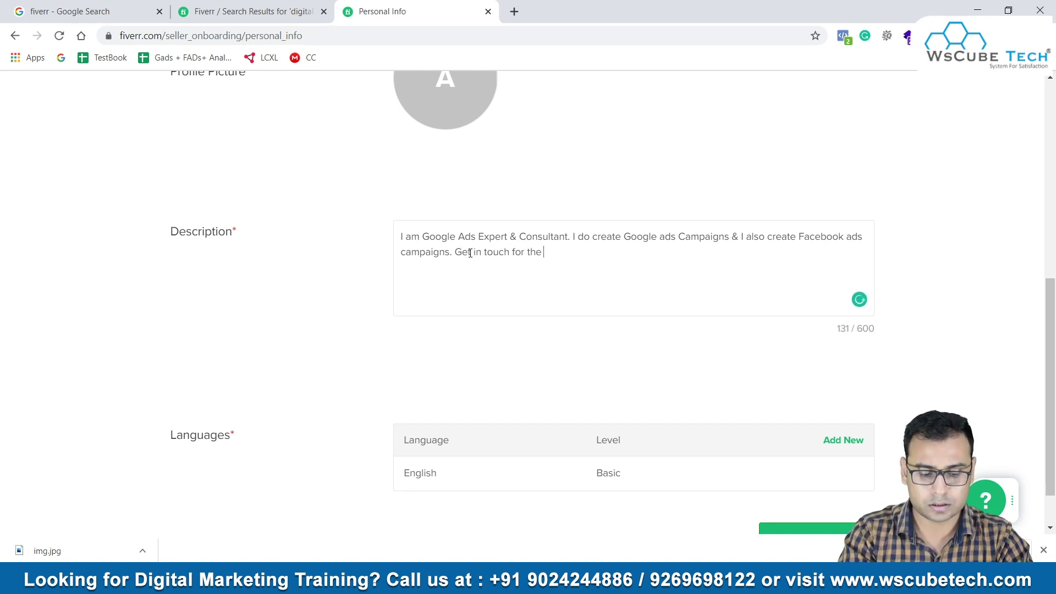
pyautogui.write('services requir')
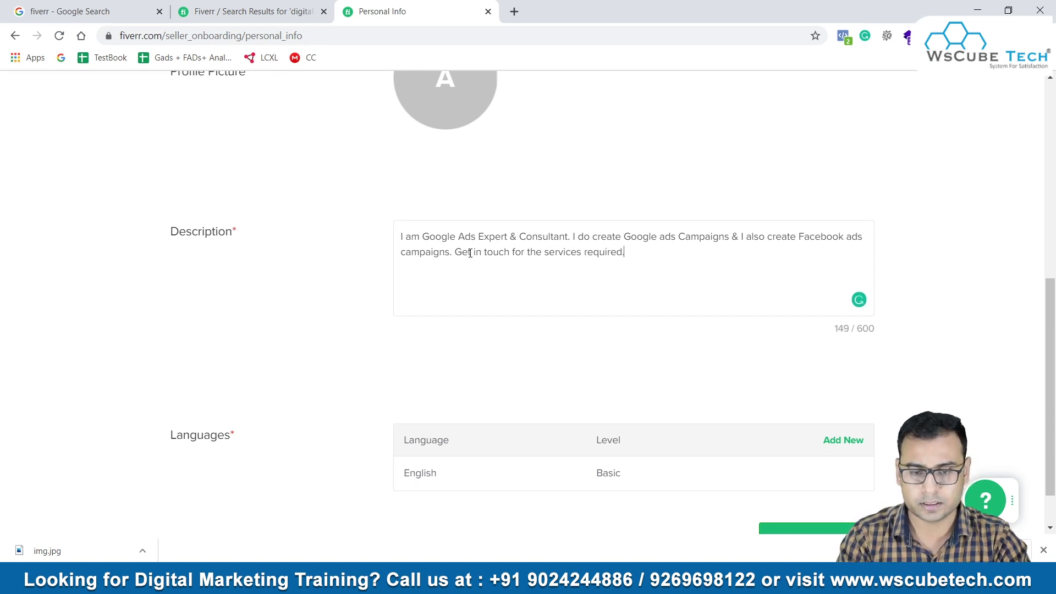
pyautogui.write('ed.')
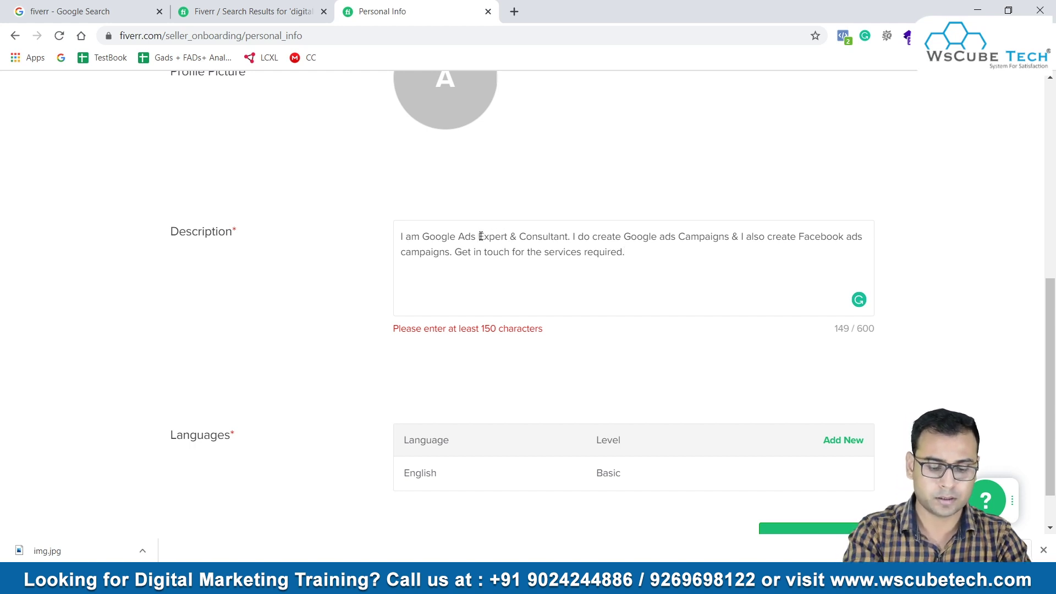
pyautogui.click(481, 236)
pyautogui.write('& Faceboo')
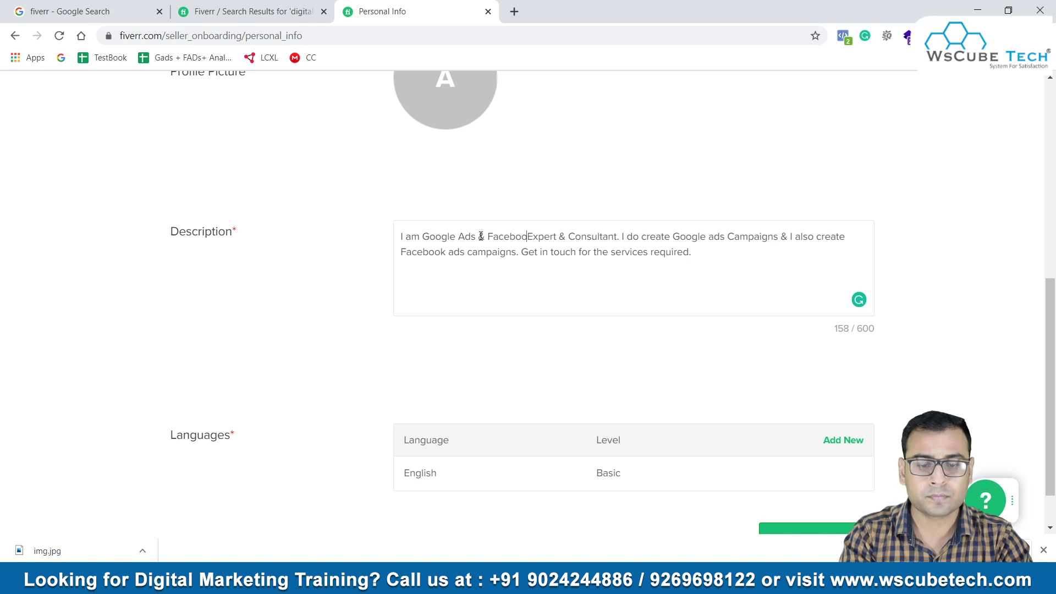
pyautogui.write('k Ads')
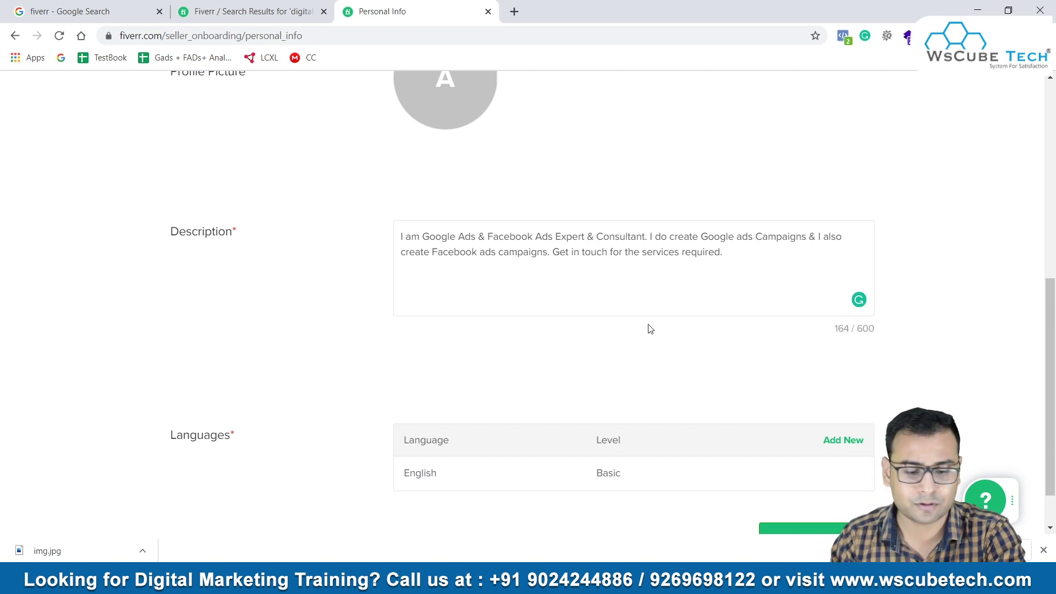
# - Start uploading a profile picture from the picture circle
pyautogui.scroll(-1, 614, 374)
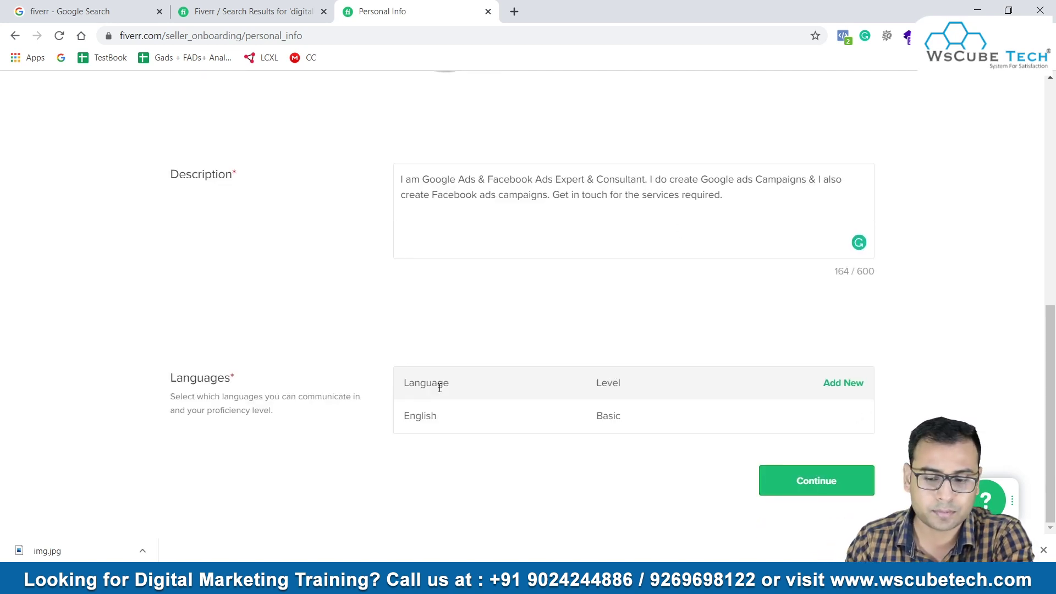
pyautogui.scroll(6, 710, 151)
pyautogui.scroll(-6, 709, 151)
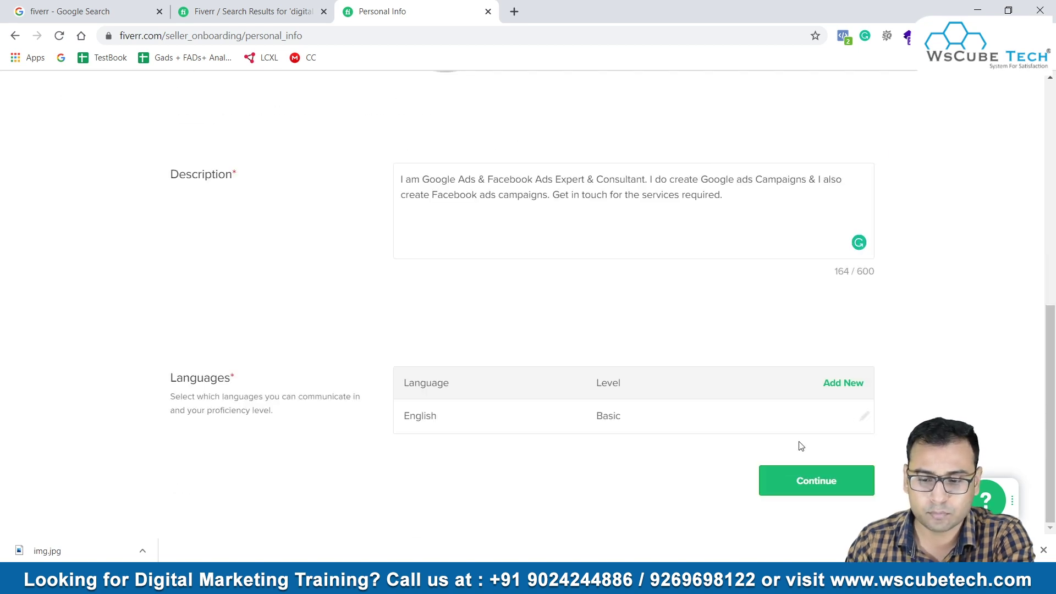
pyautogui.scroll(1, 795, 463)
pyautogui.scroll(6, 660, 430)
pyautogui.scroll(-2, 619, 315)
pyautogui.scroll(-4, 618, 315)
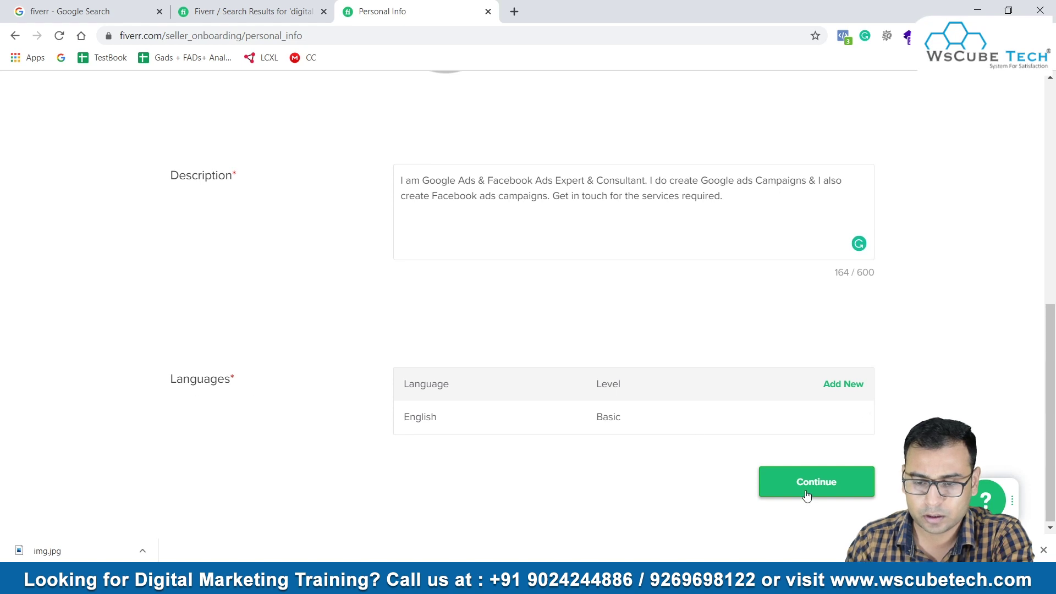
pyautogui.scroll(2, 807, 495)
pyautogui.click(468, 177)
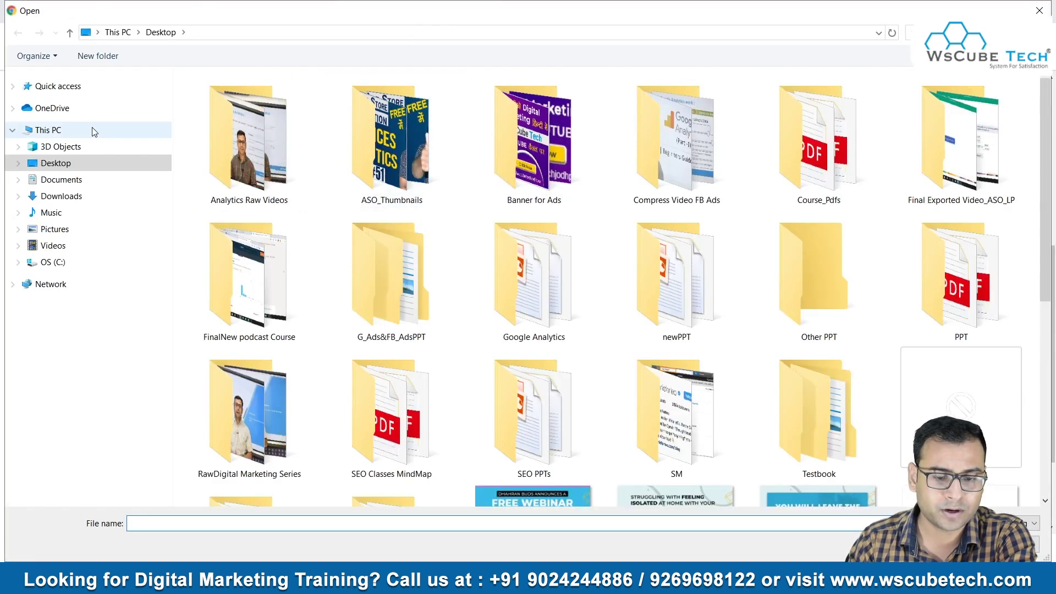
# - Choose img.jpg as the profile picture and continue to Professional Info
pyautogui.scroll(-5, 686, 306)
pyautogui.doubleClick(686, 306)
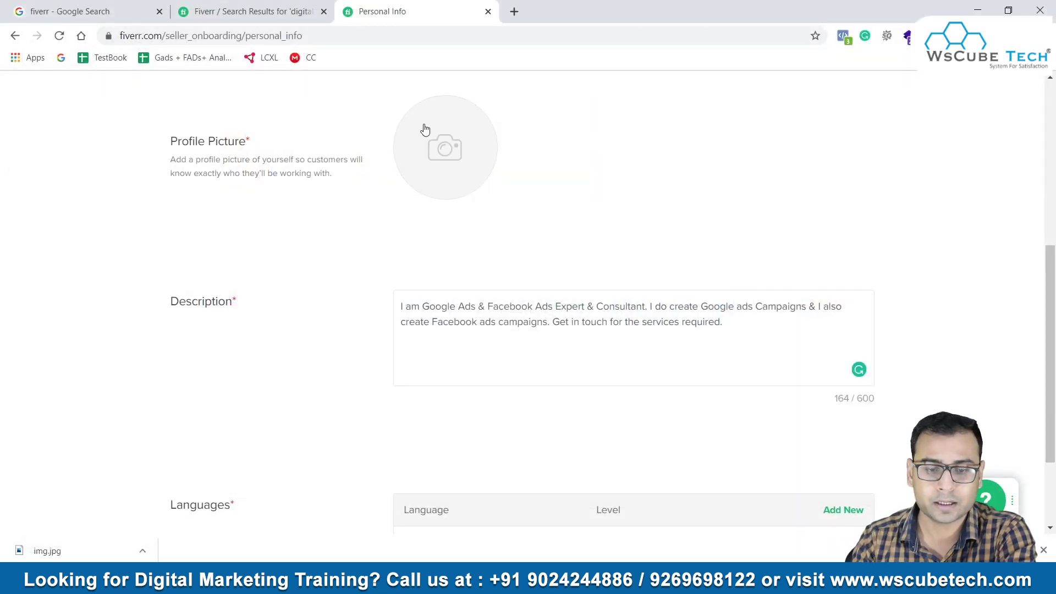
pyautogui.scroll(-2, 840, 233)
pyautogui.click(804, 494)
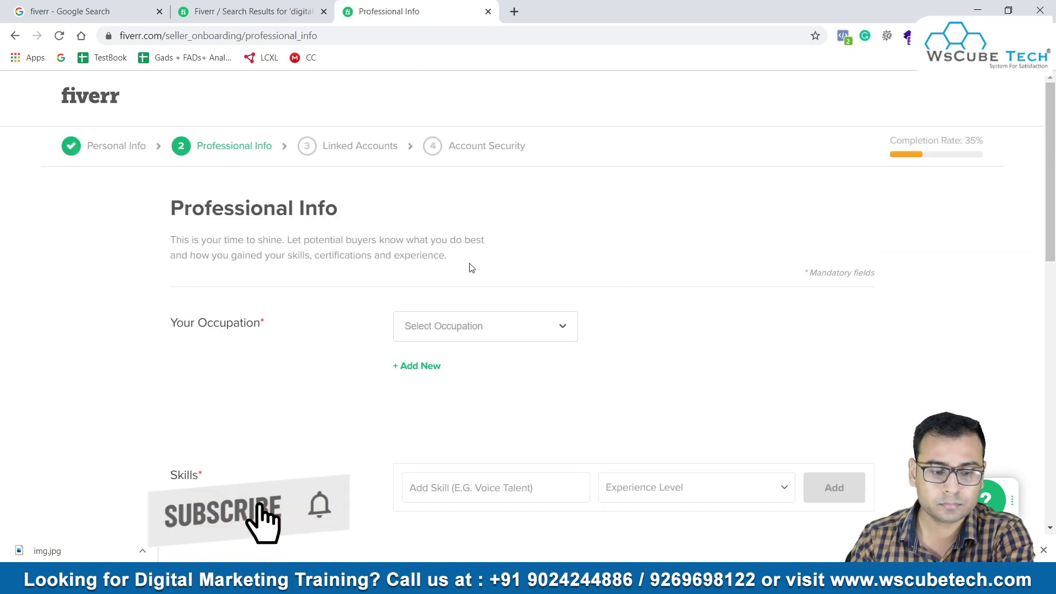
# - Choose Digital Marketing as the occupation with SEM as its only ticked skill
pyautogui.scroll(-2, 471, 268)
pyautogui.click(474, 194)
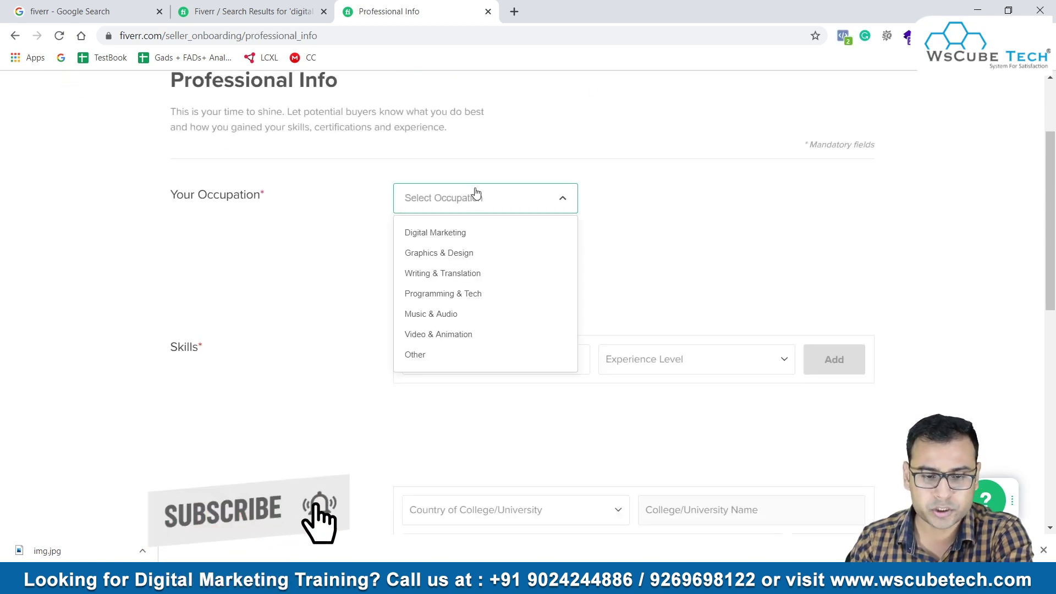
pyautogui.click(441, 234)
pyautogui.click(579, 333)
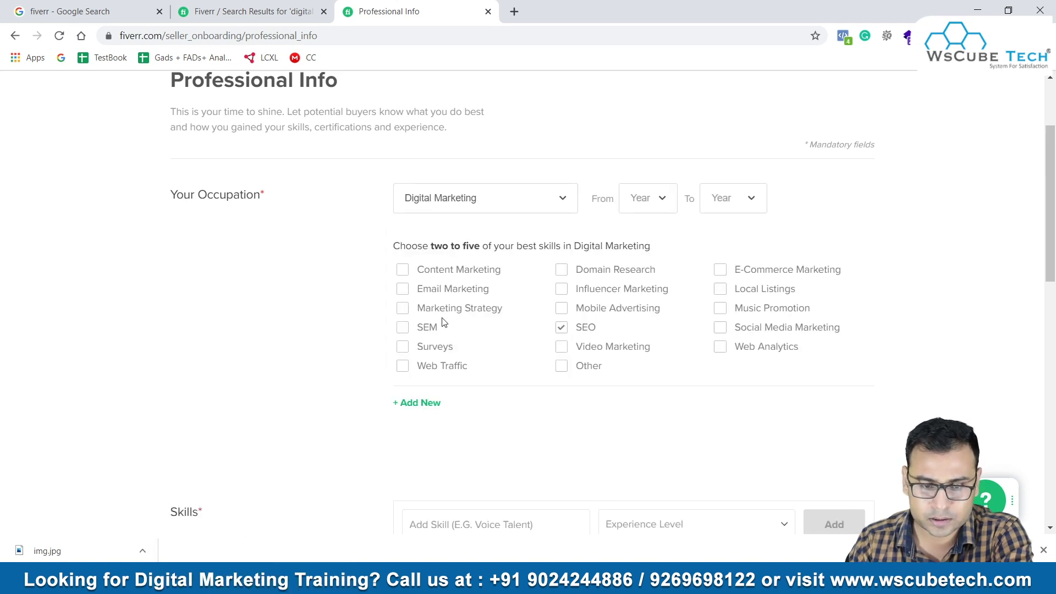
pyautogui.click(408, 329)
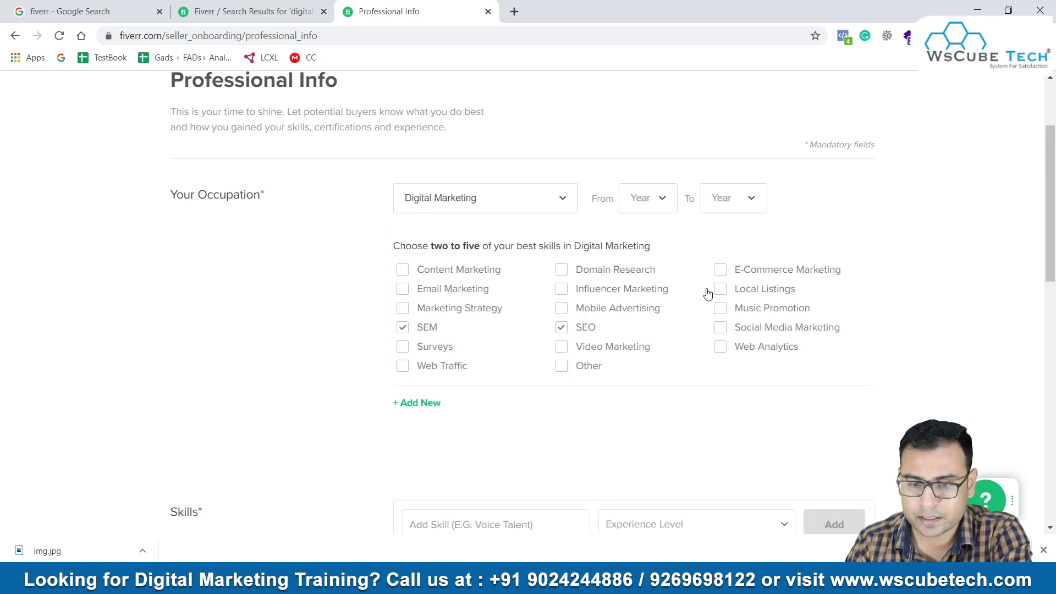
pyautogui.click(568, 330)
pyautogui.click(410, 404)
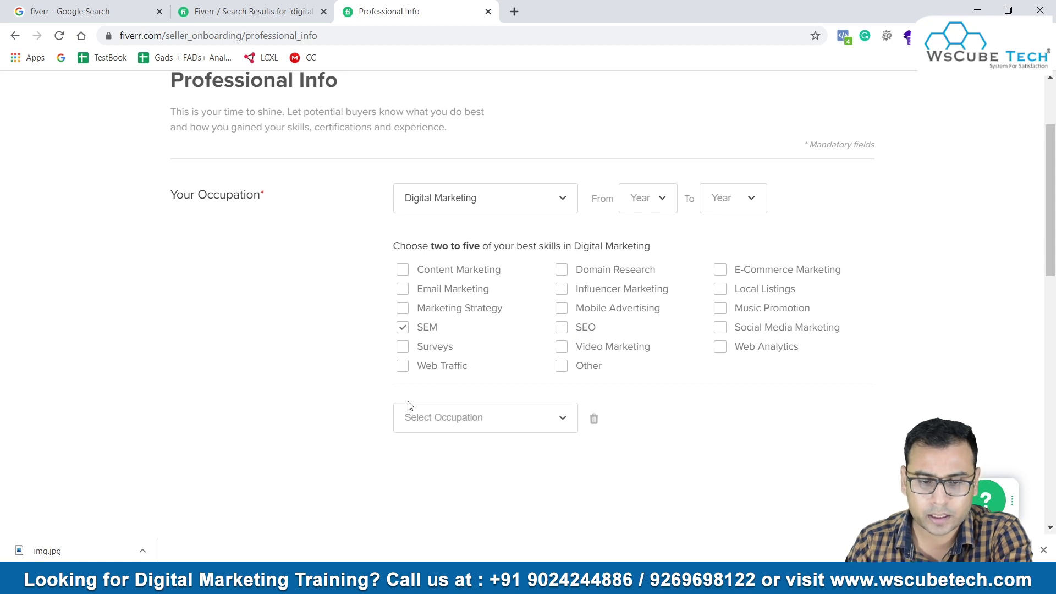
pyautogui.click(456, 429)
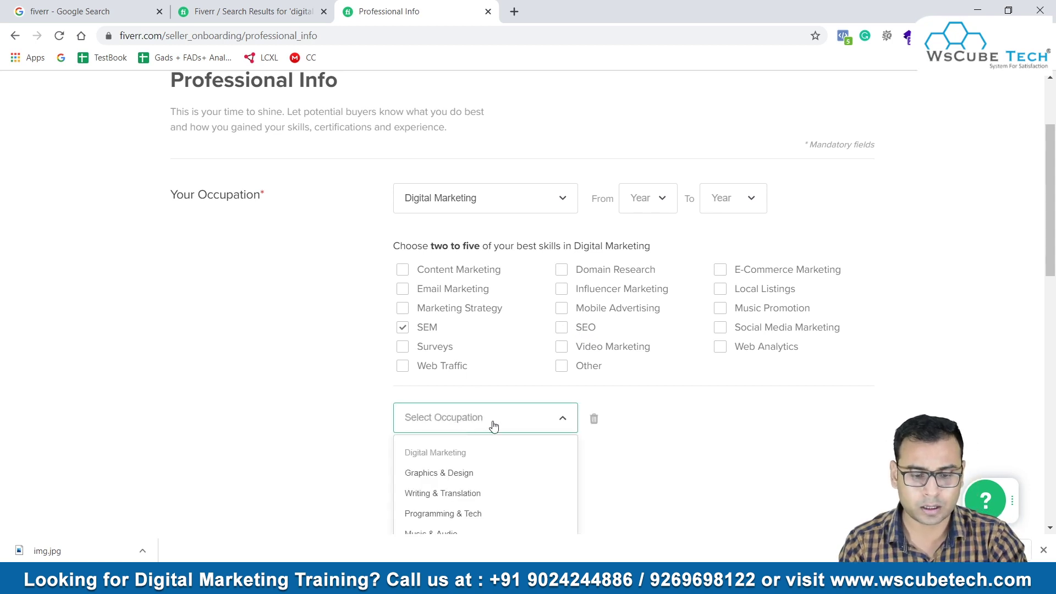
pyautogui.click(650, 468)
pyautogui.click(595, 419)
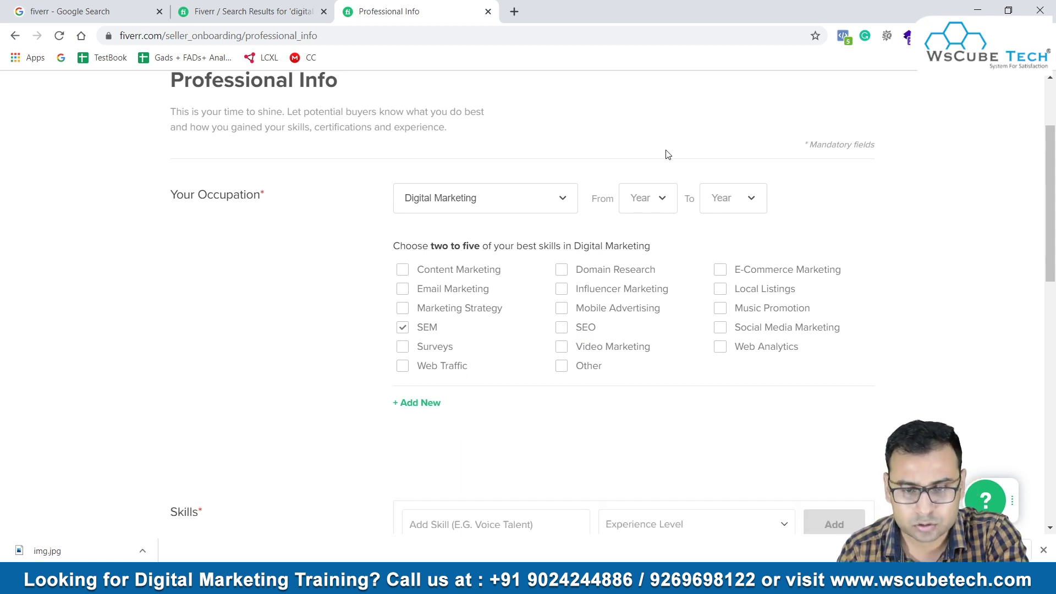
# - Set the occupation's years from 2018 to 2020
pyautogui.scroll(-3, 757, 379)
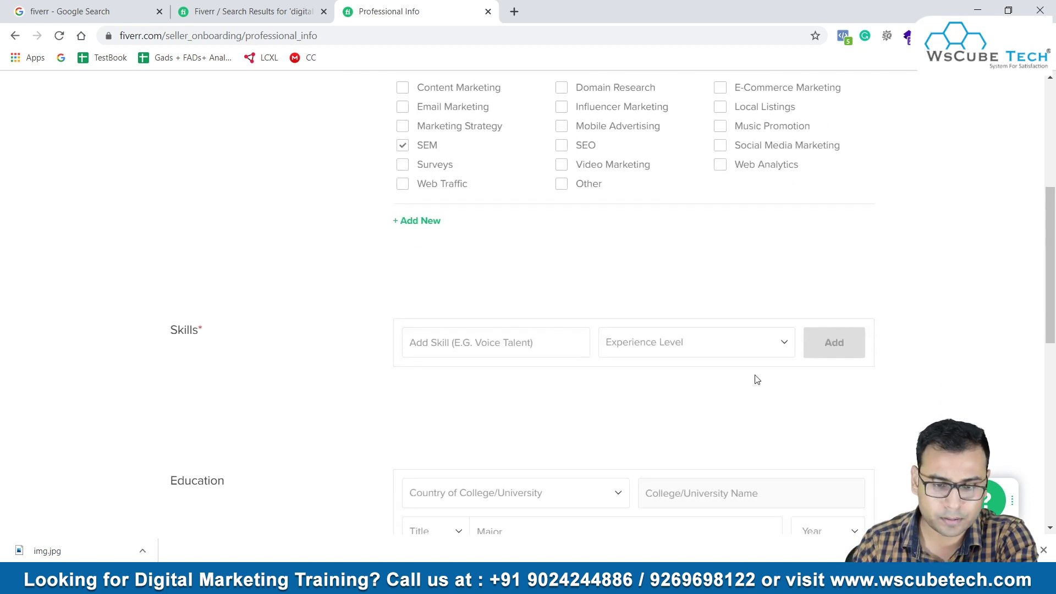
pyautogui.scroll(5, 755, 379)
pyautogui.click(676, 285)
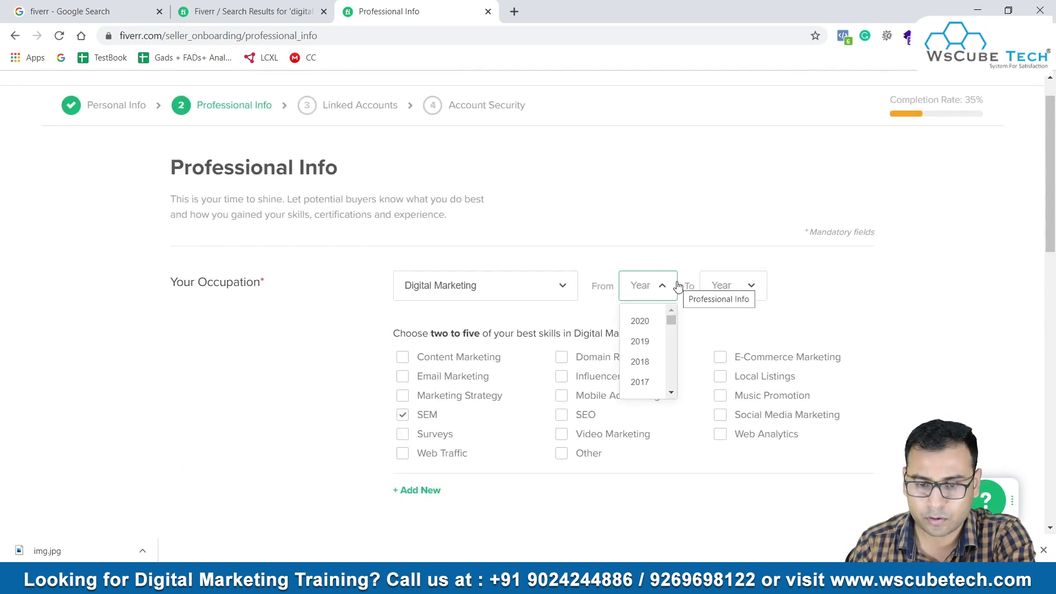
pyautogui.click(655, 366)
pyautogui.click(740, 297)
pyautogui.click(724, 323)
# - Add Facebook Ads as a skill at Intermediate level
pyautogui.scroll(-5, 556, 395)
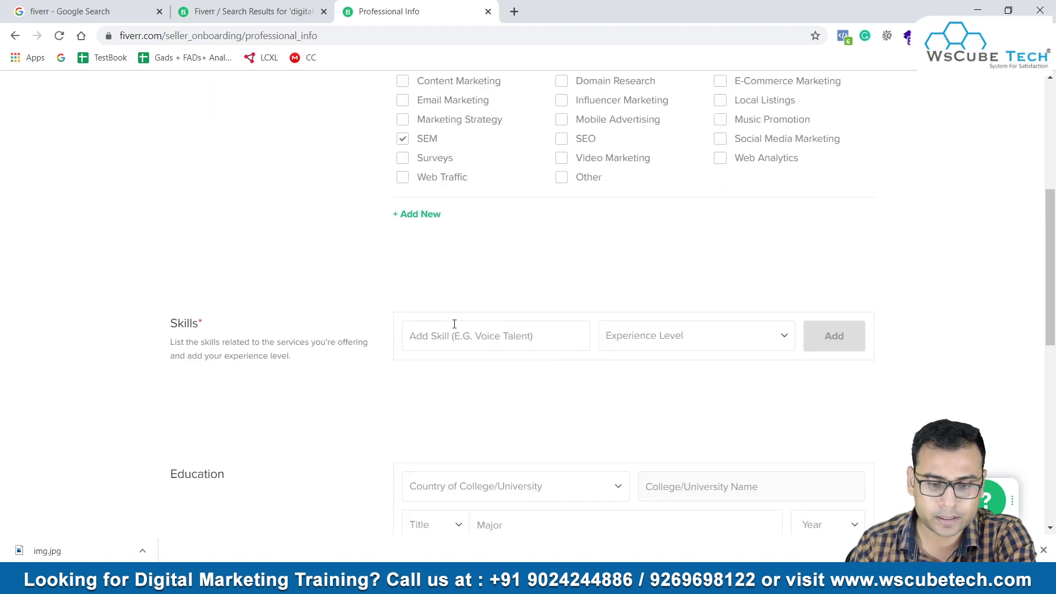
pyautogui.write('Digital Marketing')
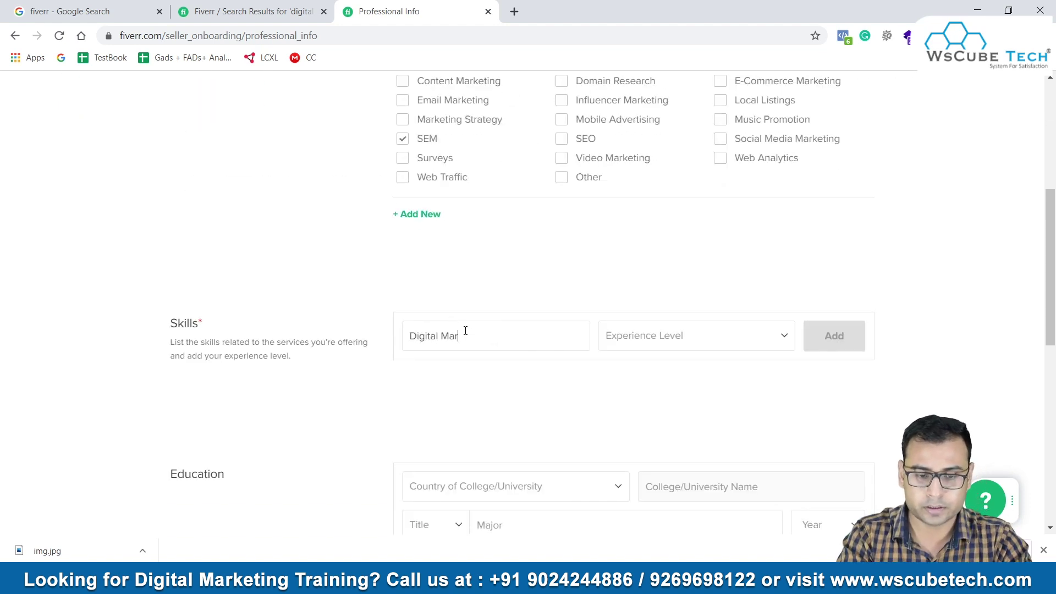
pyautogui.click(672, 349)
pyautogui.click(652, 368)
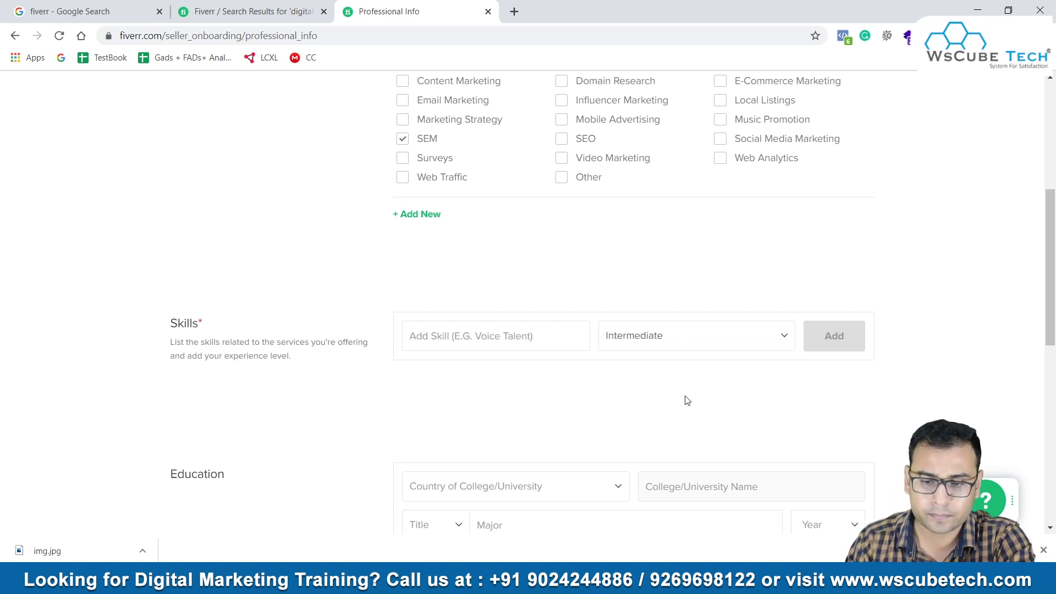
pyautogui.click(446, 340)
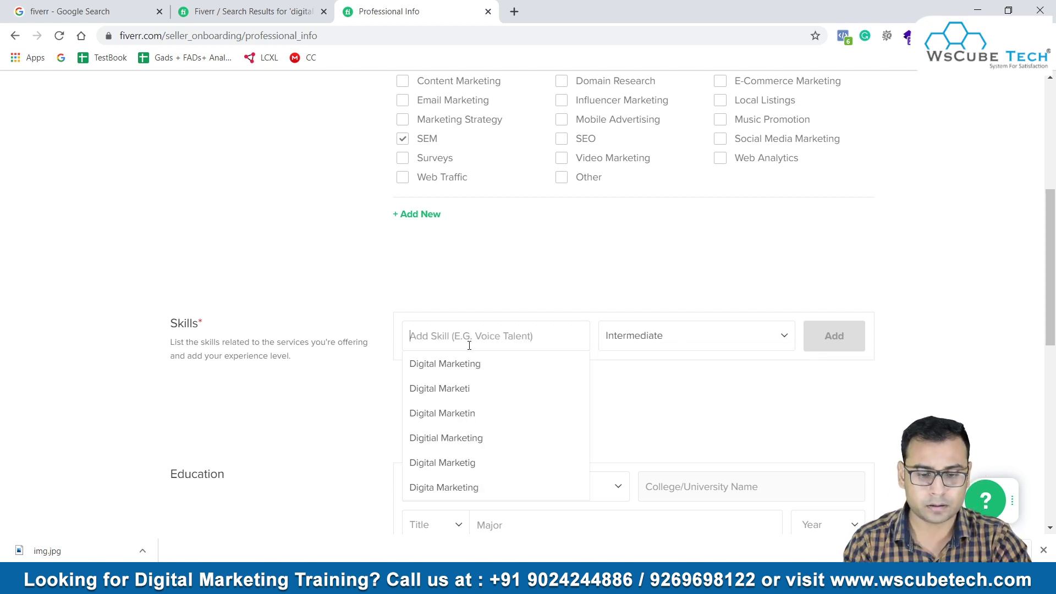
pyautogui.write('Facebook Ads')
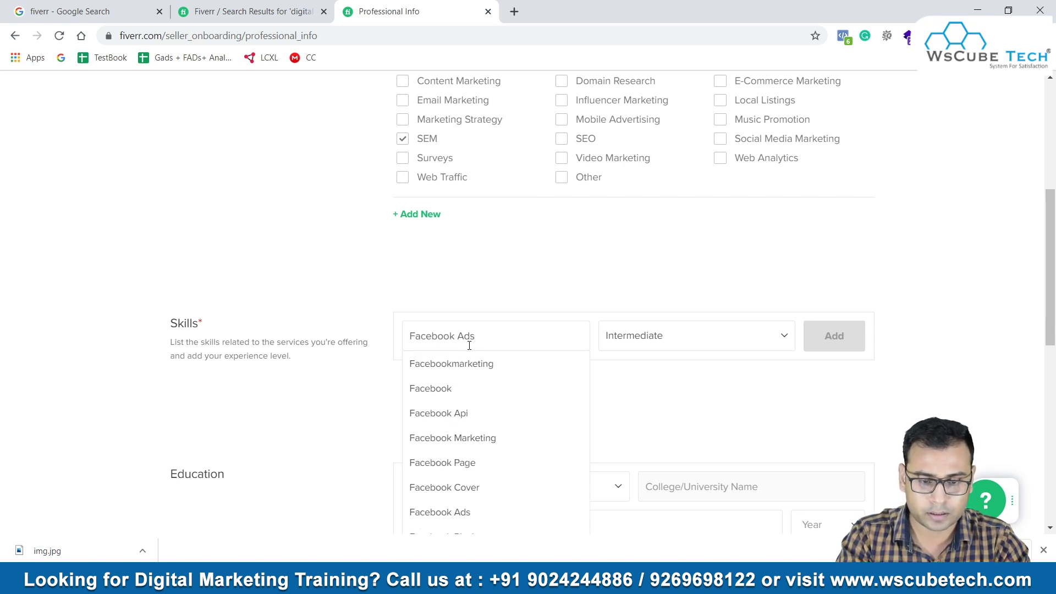
pyautogui.click(461, 361)
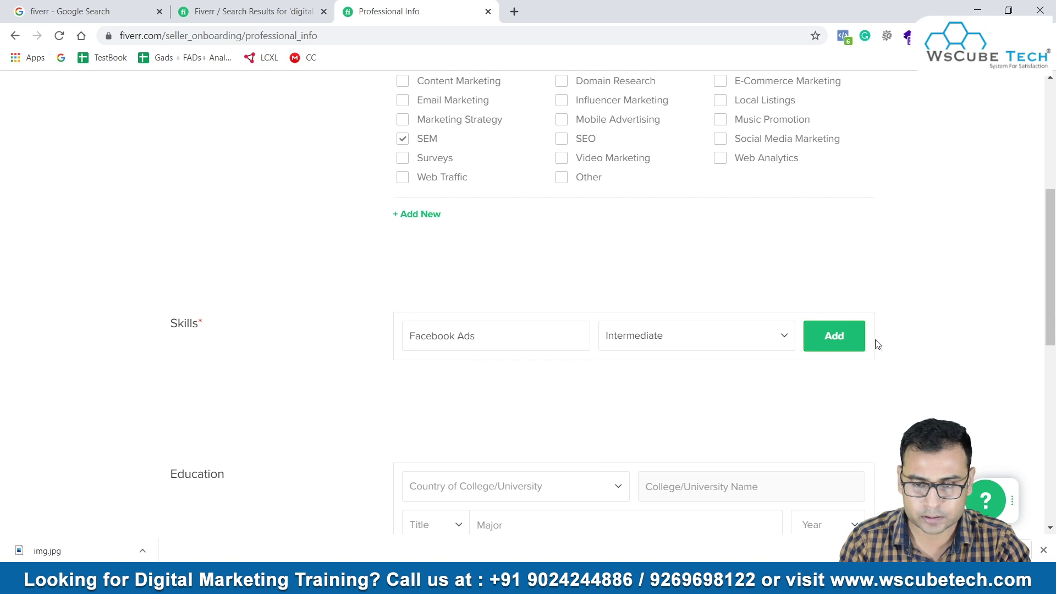
pyautogui.click(839, 336)
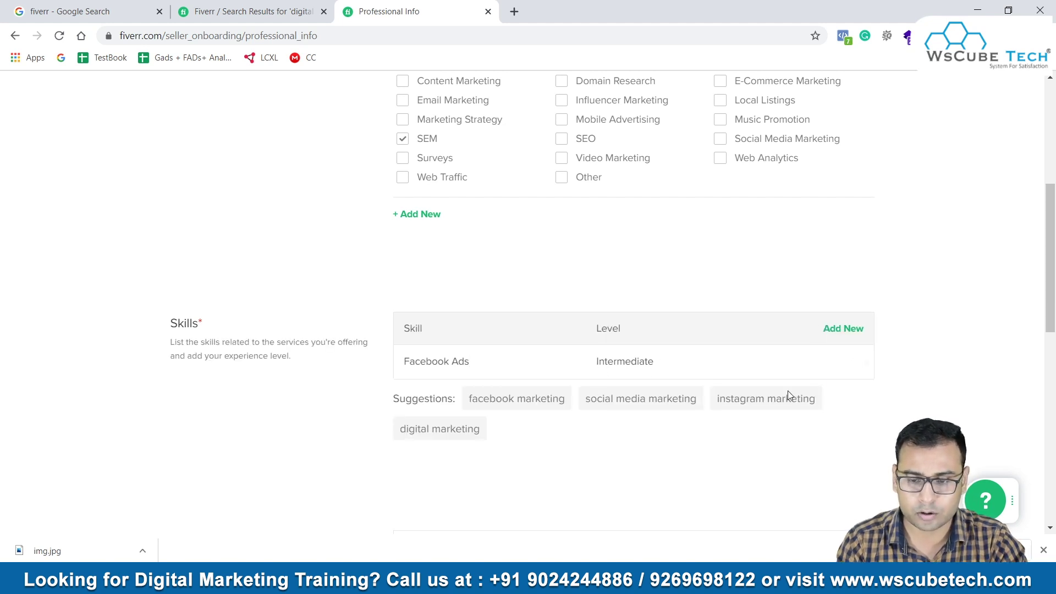
# - Add Google Adwords as a second skill at Intermediate level
pyautogui.click(833, 330)
pyautogui.click(481, 276)
pyautogui.write('Google')
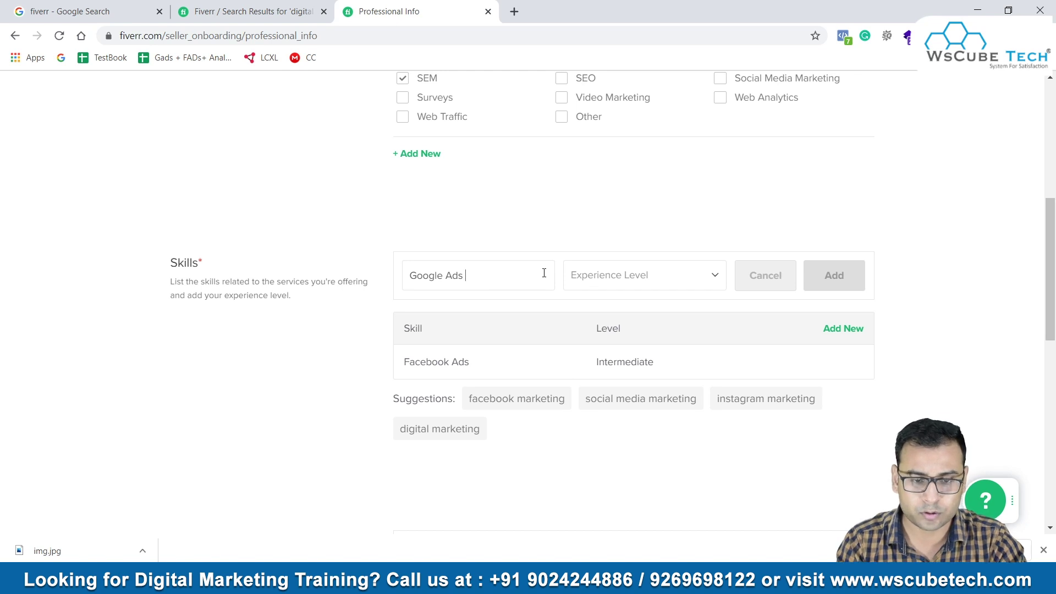
pyautogui.write(' Ads')
pyautogui.click(456, 326)
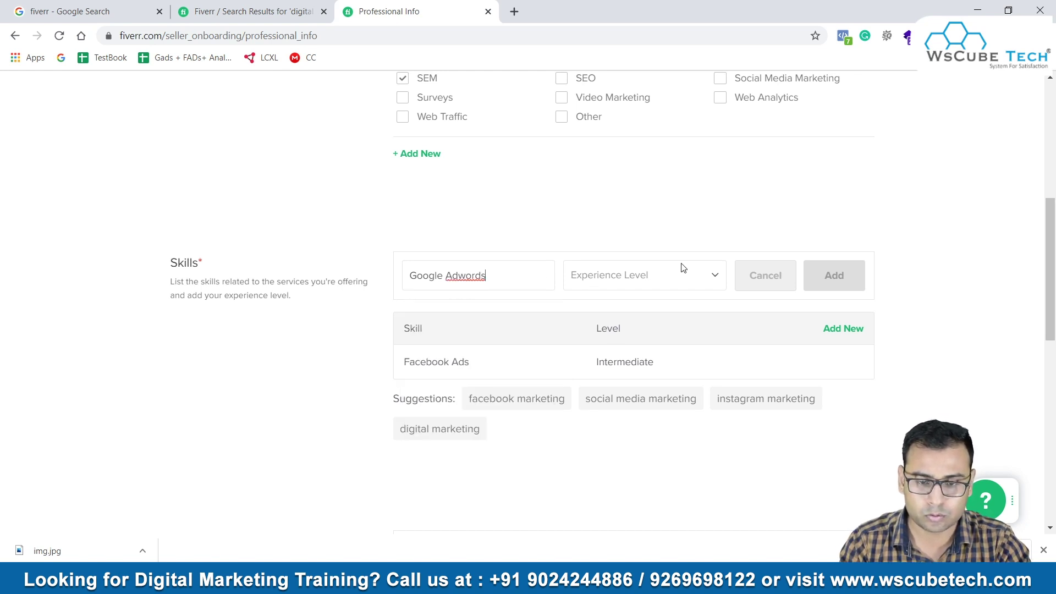
pyautogui.click(683, 268)
pyautogui.click(609, 306)
pyautogui.click(825, 289)
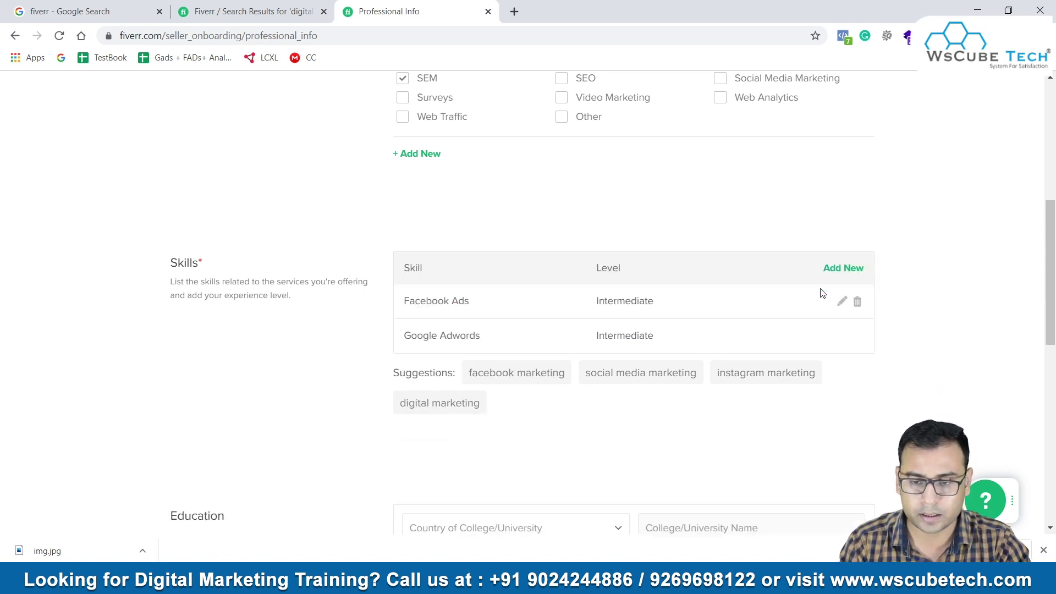
# - Add Instagram Marketing at Intermediate level, leaving the Digital Marketing suggestion unadded
pyautogui.scroll(-3, 736, 386)
pyautogui.click(428, 233)
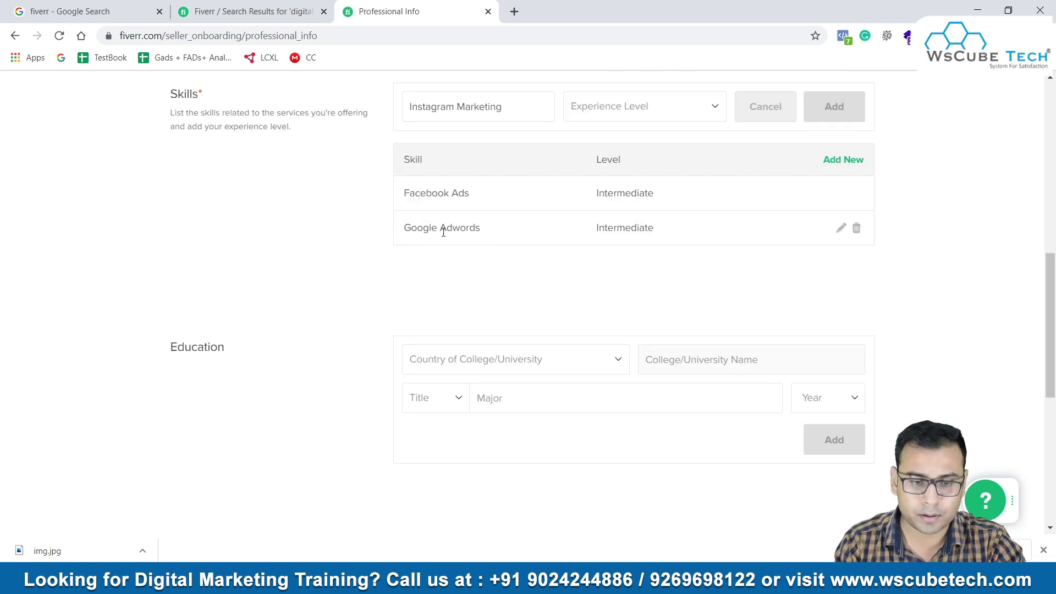
pyautogui.scroll(2, 642, 269)
pyautogui.click(666, 251)
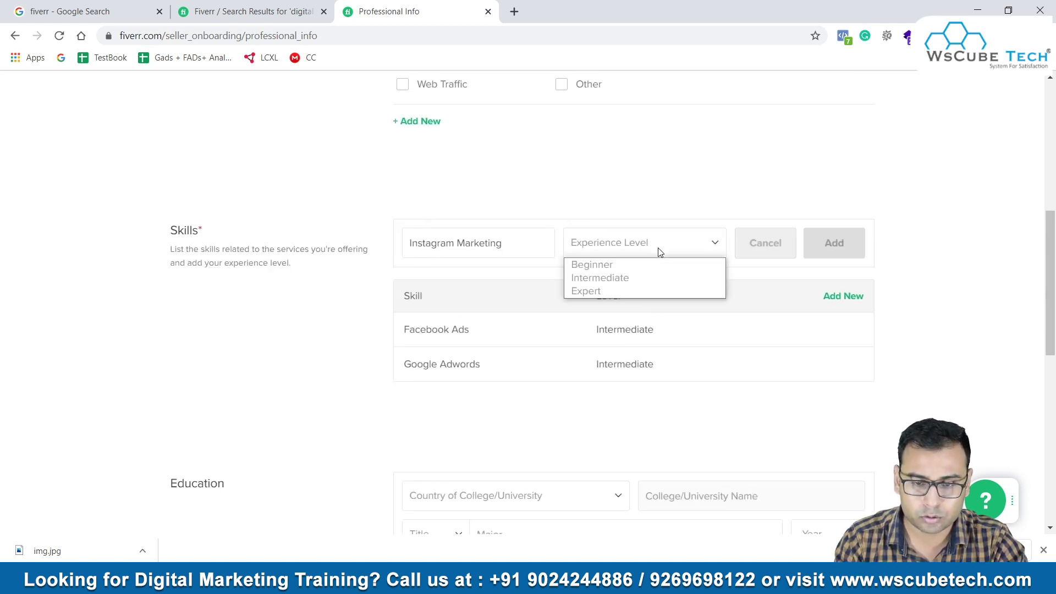
pyautogui.click(654, 284)
pyautogui.click(820, 254)
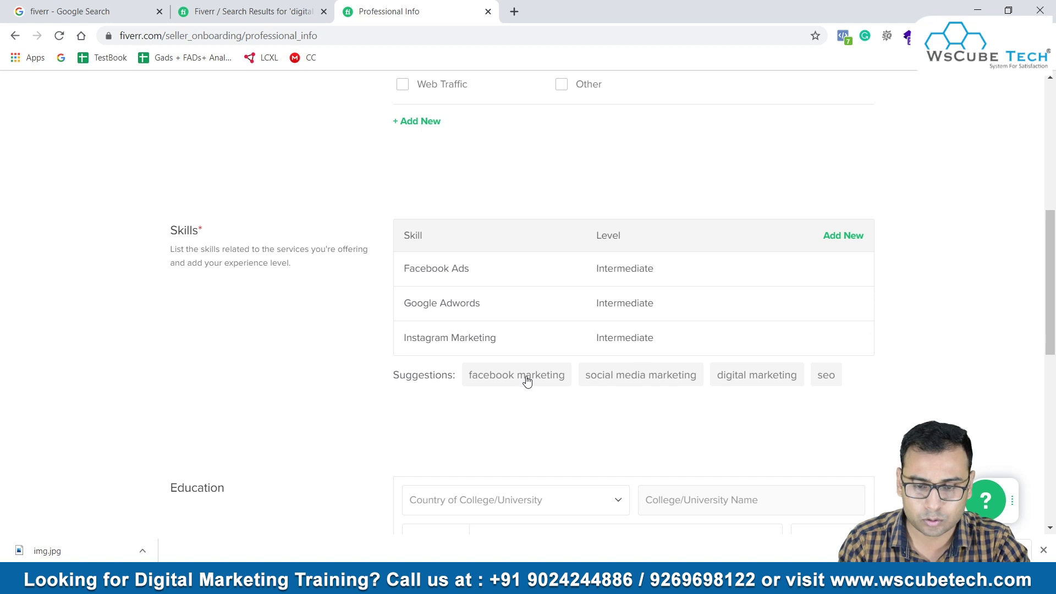
pyautogui.click(772, 377)
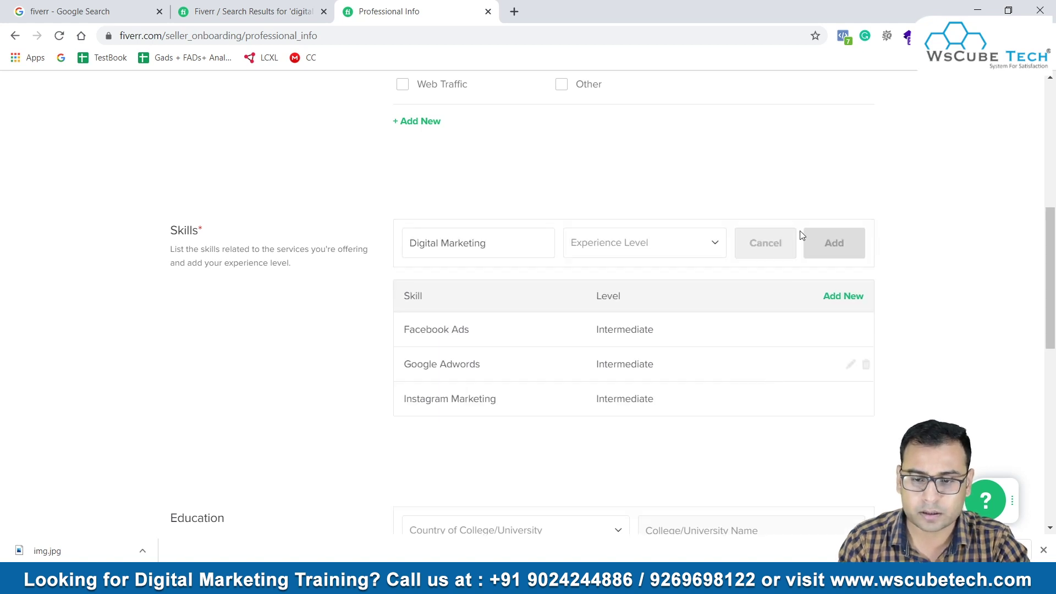
pyautogui.click(745, 244)
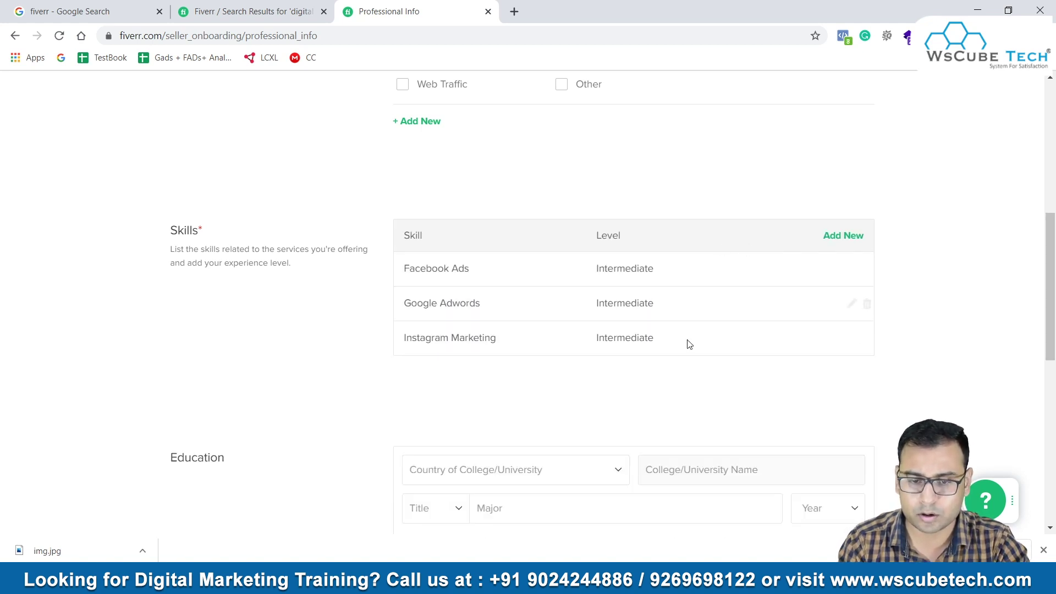
# - Set the college country to India and the college to Institute Of Management Sciences
pyautogui.scroll(-3, 449, 397)
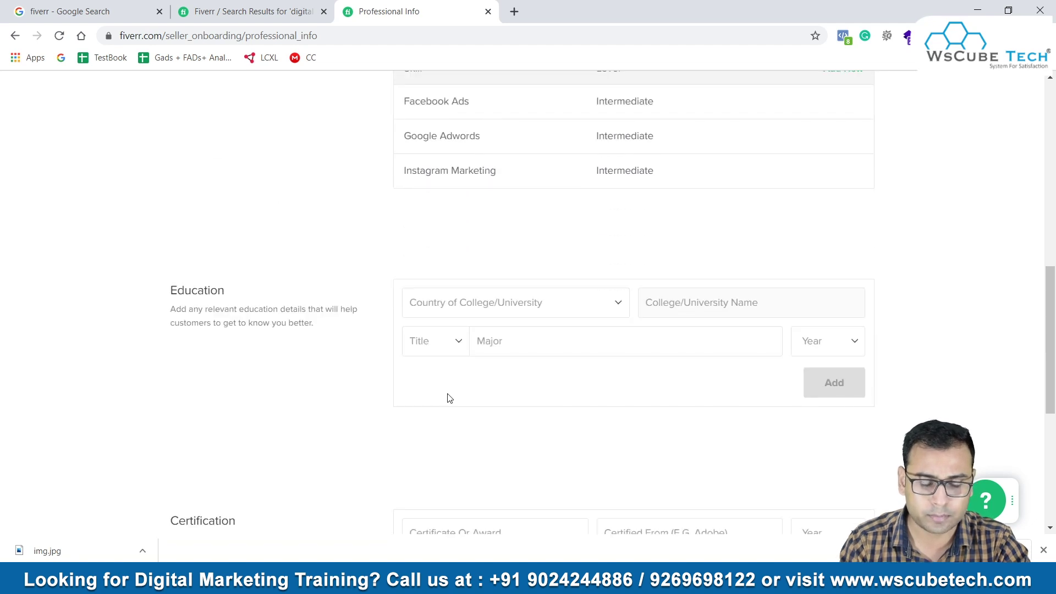
pyautogui.click(534, 311)
pyautogui.write('india')
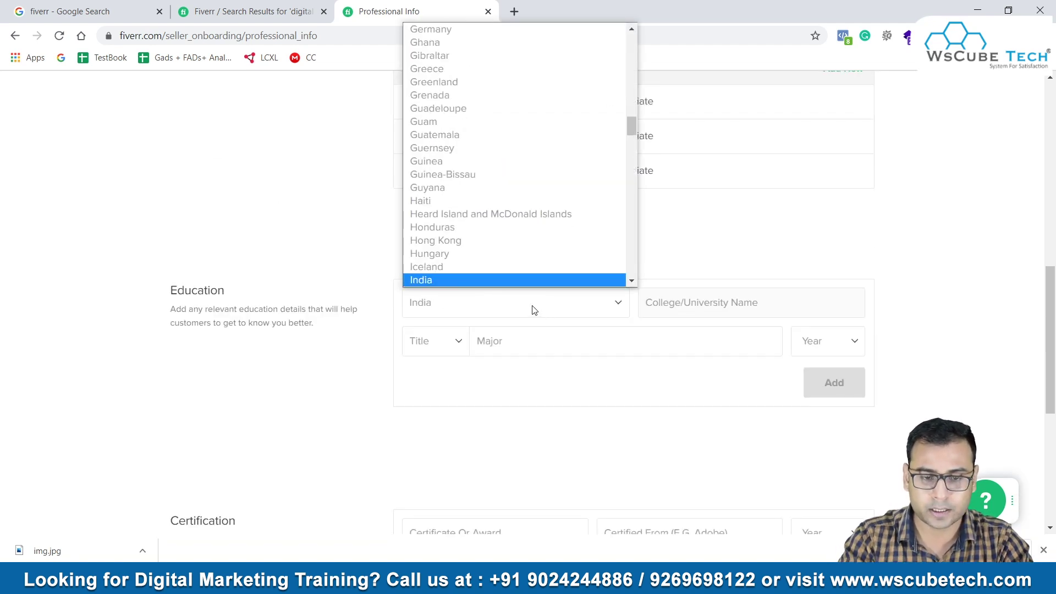
pyautogui.press('Return')
pyautogui.write('IK')
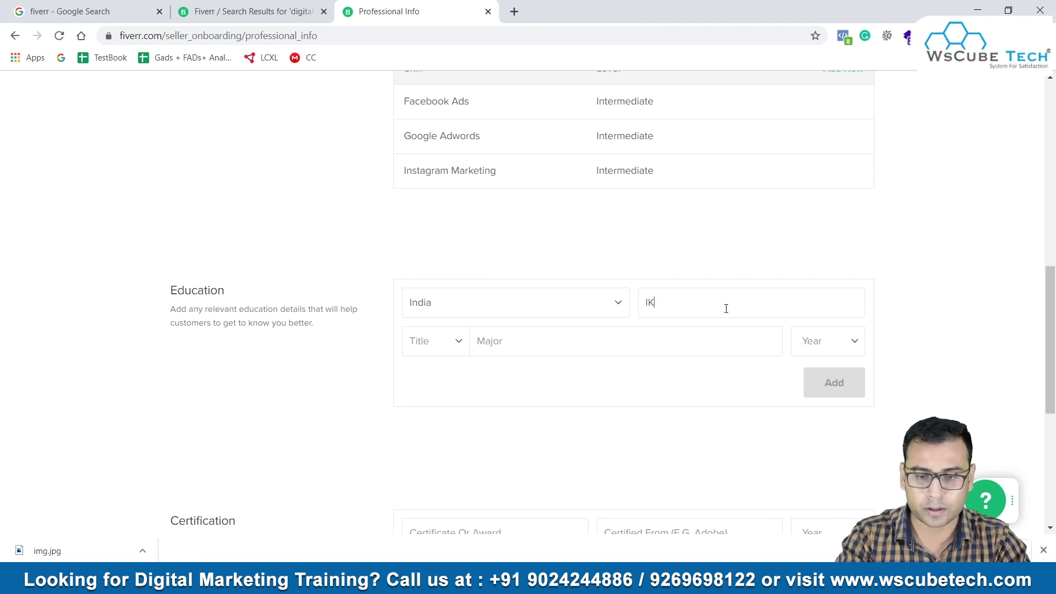
pyautogui.write('nsitute Of')
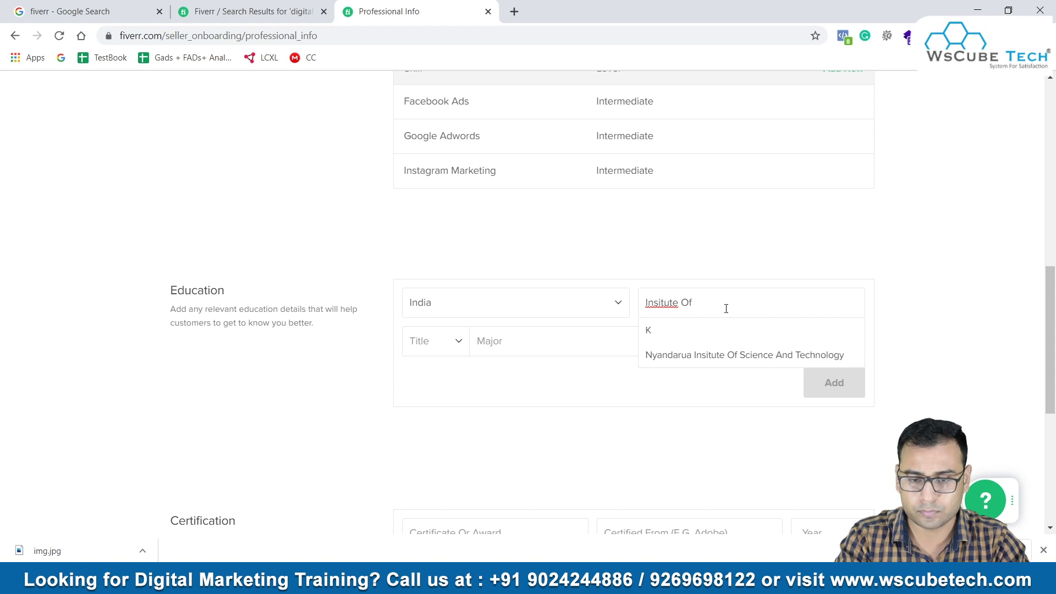
pyautogui.write(' Management')
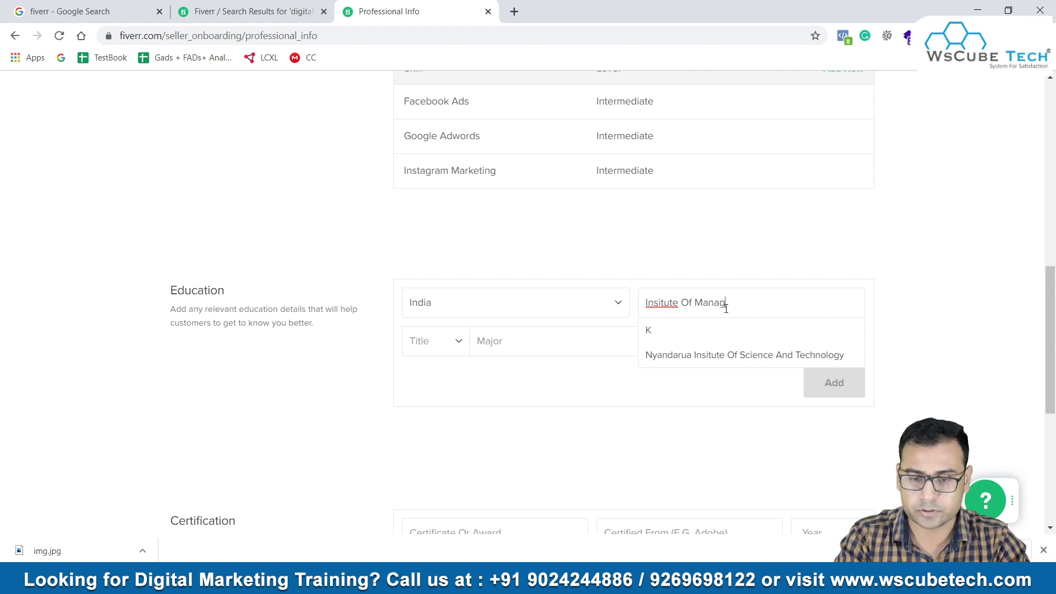
pyautogui.rightClick(658, 310)
pyautogui.click(677, 318)
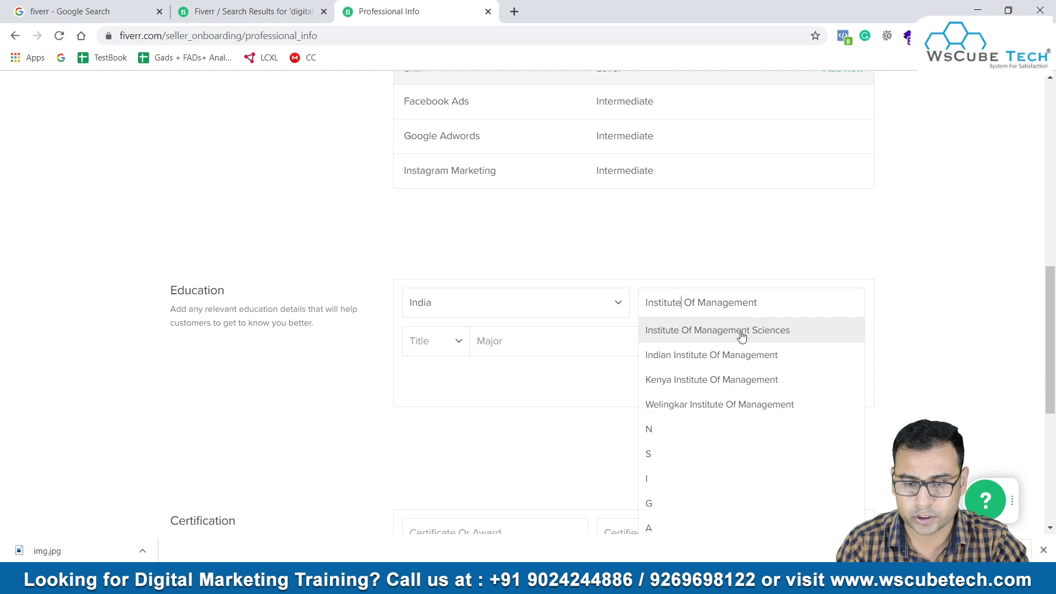
pyautogui.click(741, 333)
# - Add the degree as M.B.A. in Marketingmanagement, graduated 2018
pyautogui.click(457, 341)
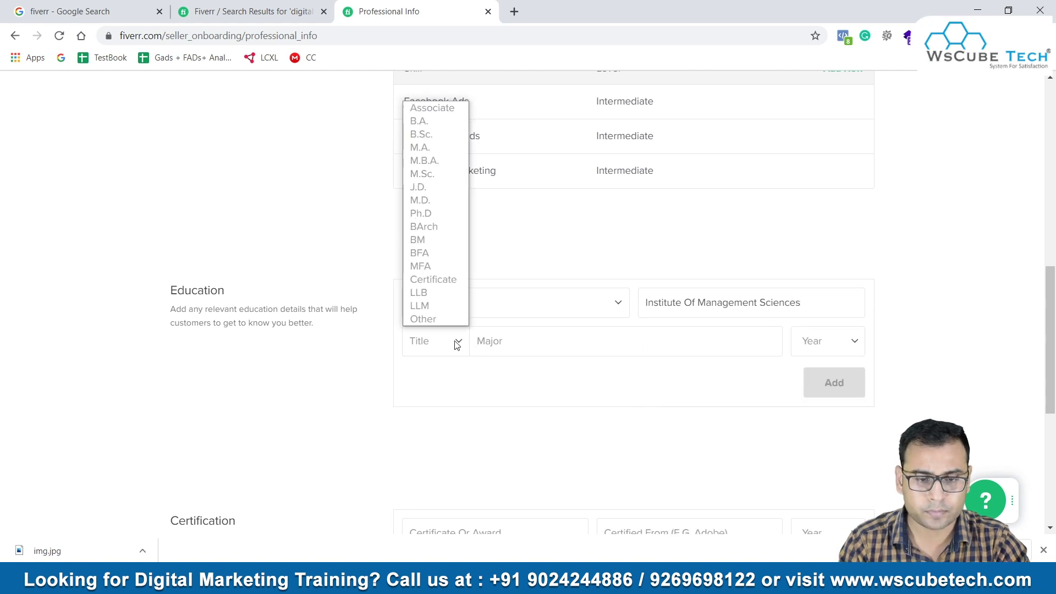
pyautogui.click(427, 159)
pyautogui.click(557, 342)
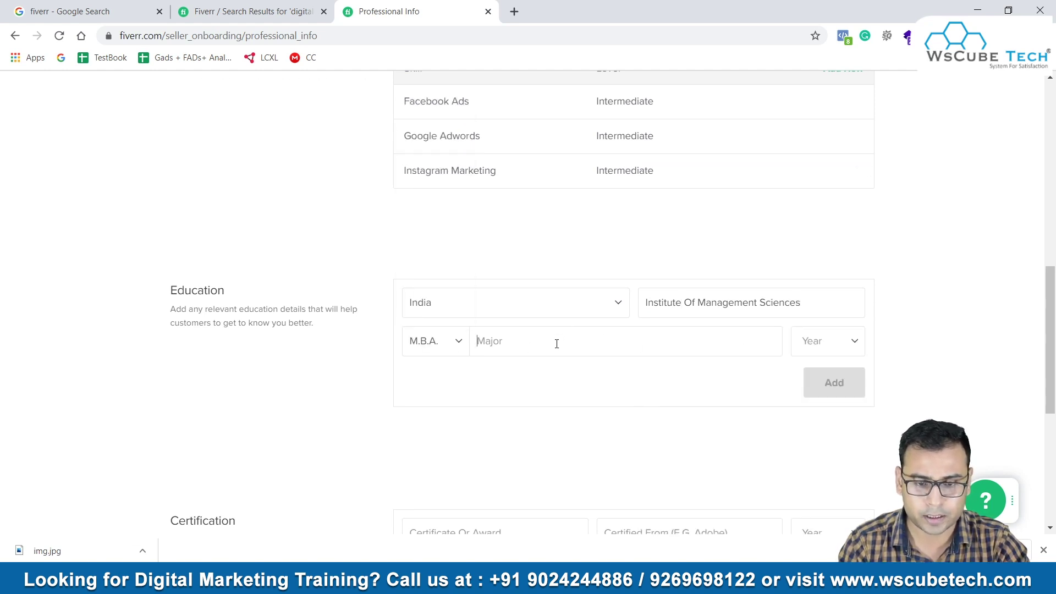
pyautogui.write('Marketing')
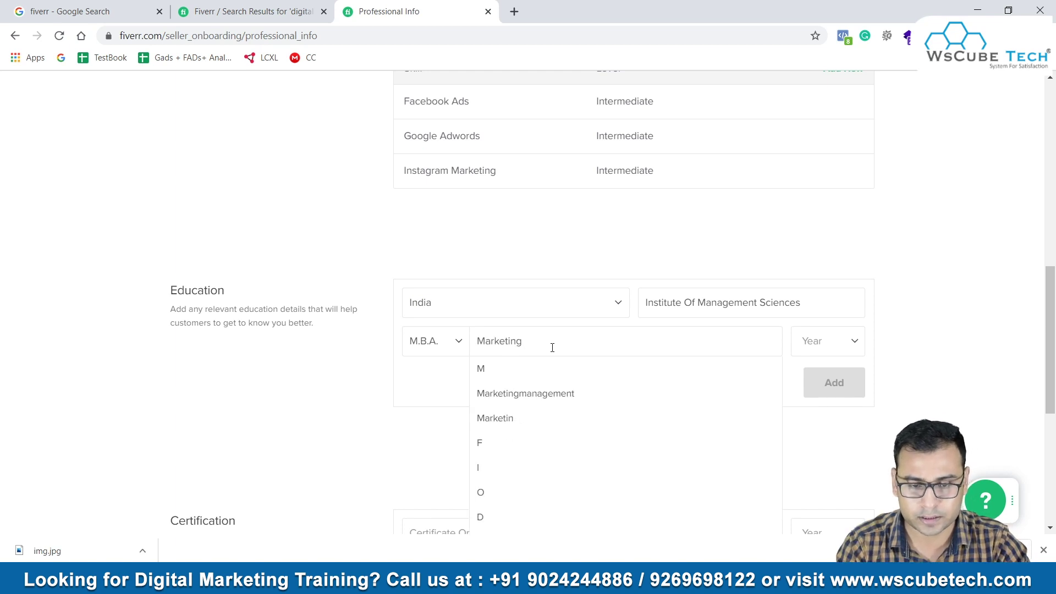
pyautogui.click(523, 393)
pyautogui.click(618, 340)
pyautogui.click(825, 342)
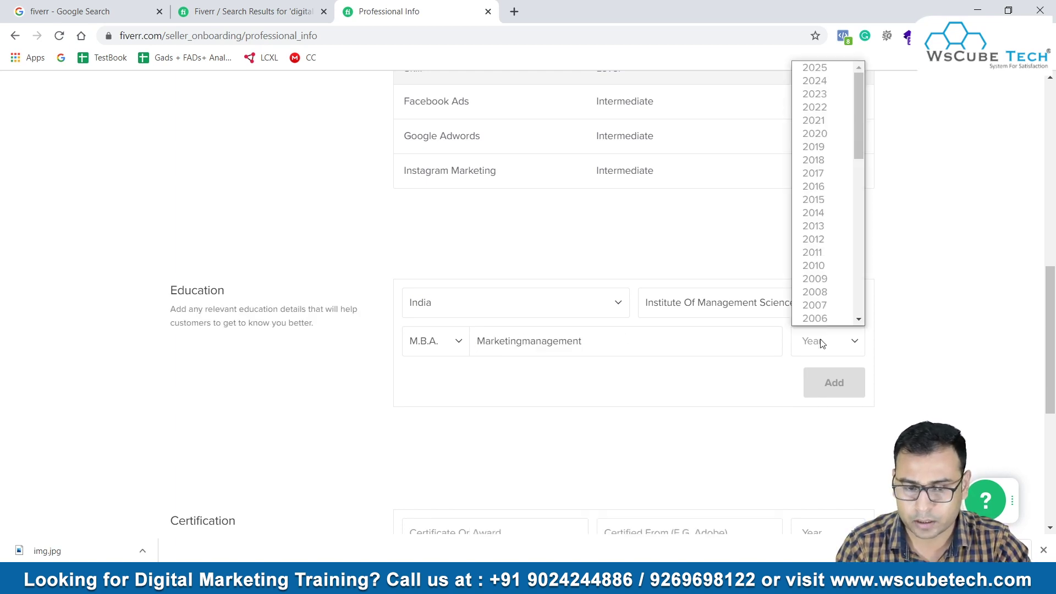
pyautogui.click(837, 160)
pyautogui.click(831, 388)
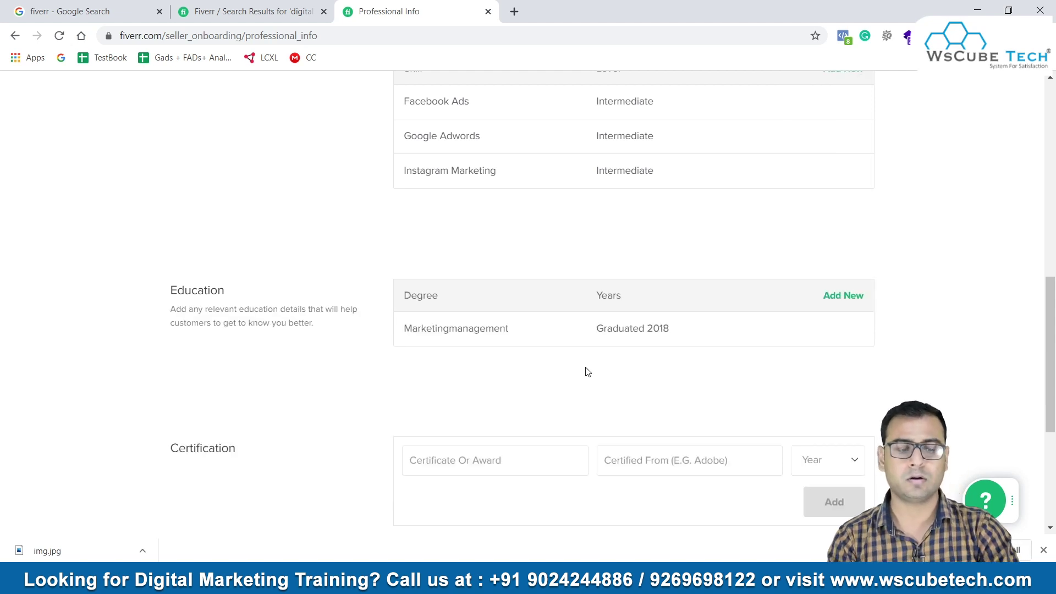
pyautogui.scroll(-3, 594, 372)
# - Add a Google Ads Certification from Google, dated 2016
pyautogui.write('Google ADs ')
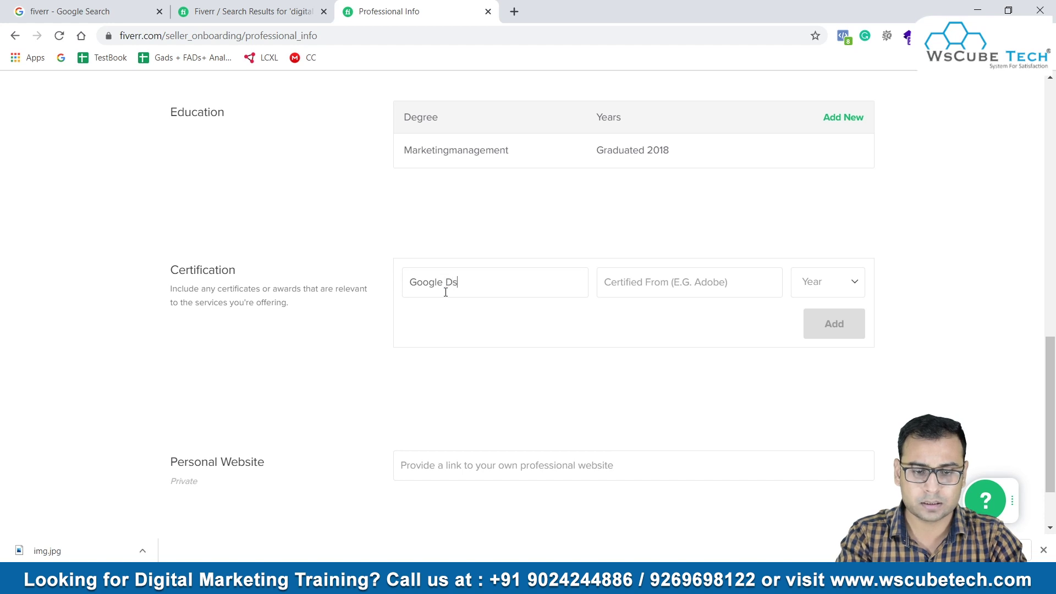
pyautogui.write('Certificatio')
pyautogui.write('Google')
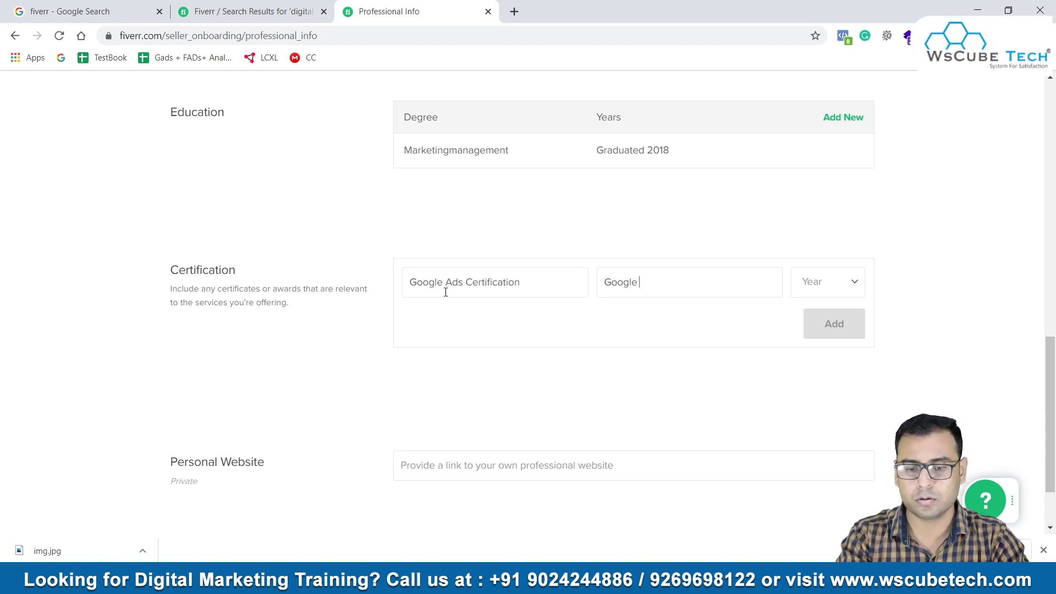
pyautogui.click(818, 282)
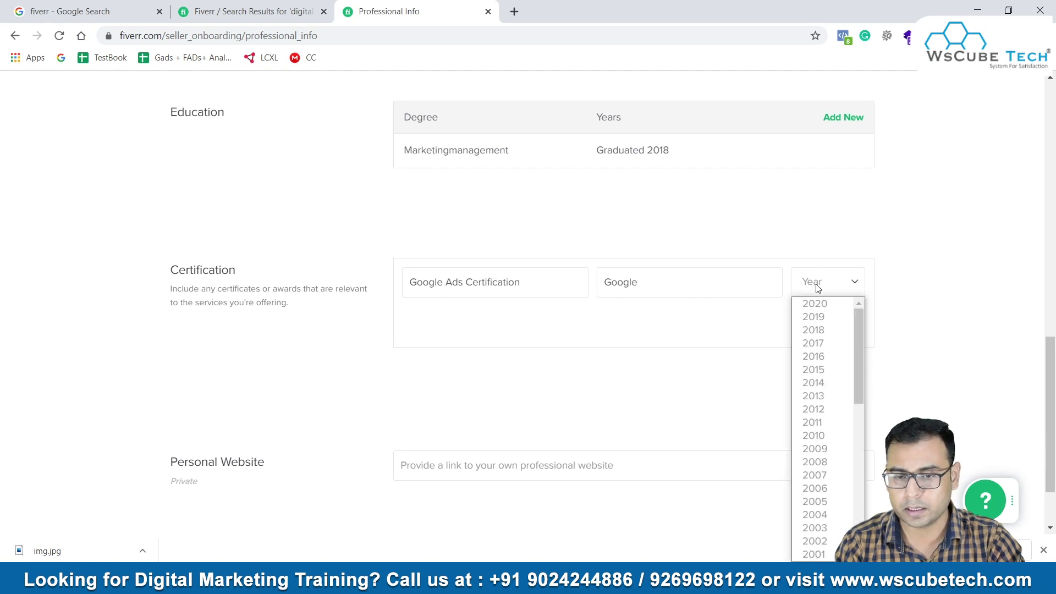
pyautogui.click(815, 358)
pyautogui.click(831, 335)
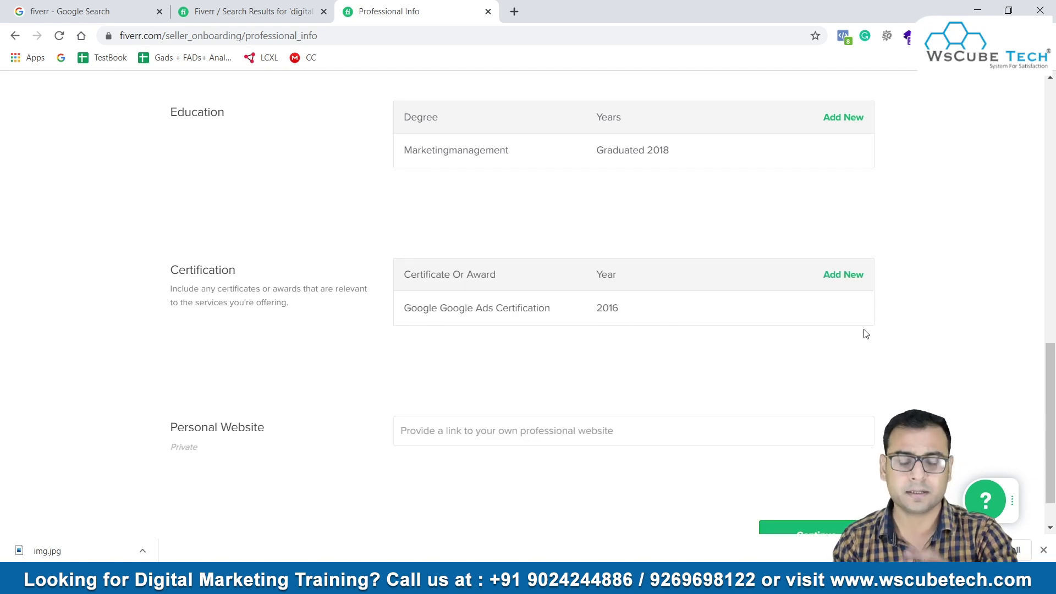
pyautogui.scroll(-1, 692, 303)
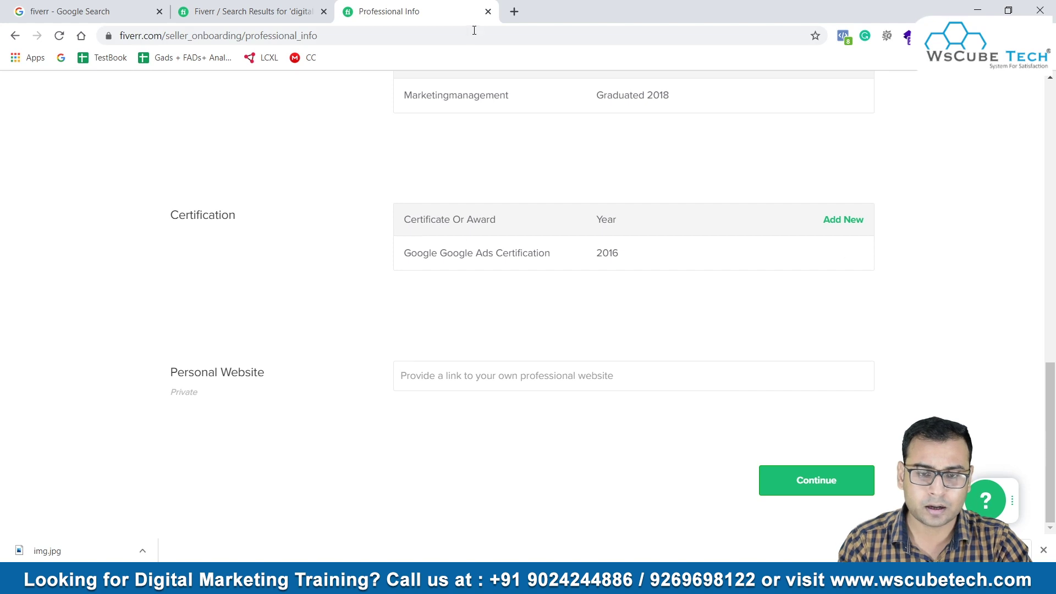
pyautogui.click(515, 11)
pyautogui.write('wsc')
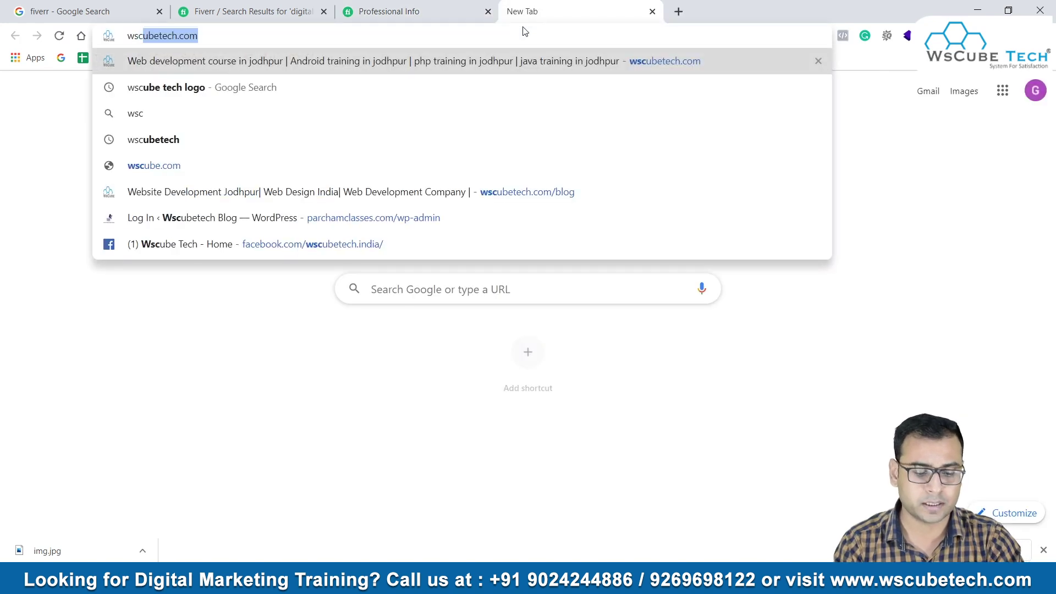
pyautogui.hotkey('ctrl', 'a')
pyautogui.hotkey('ctrl', 'c')
pyautogui.click(413, 8)
pyautogui.click(493, 367)
pyautogui.hotkey('ctrl', 'v')
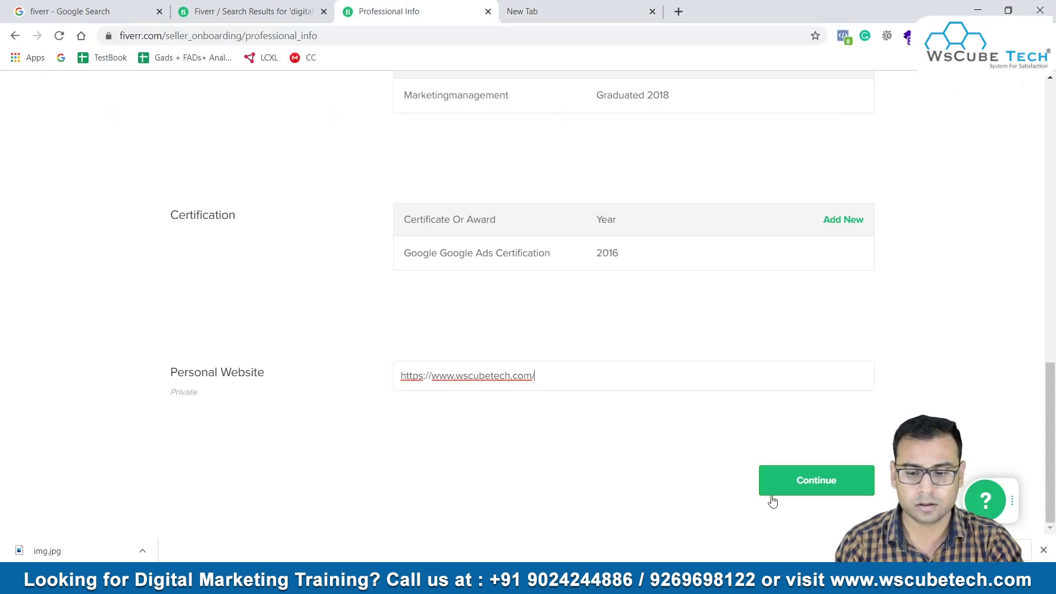
pyautogui.click(773, 495)
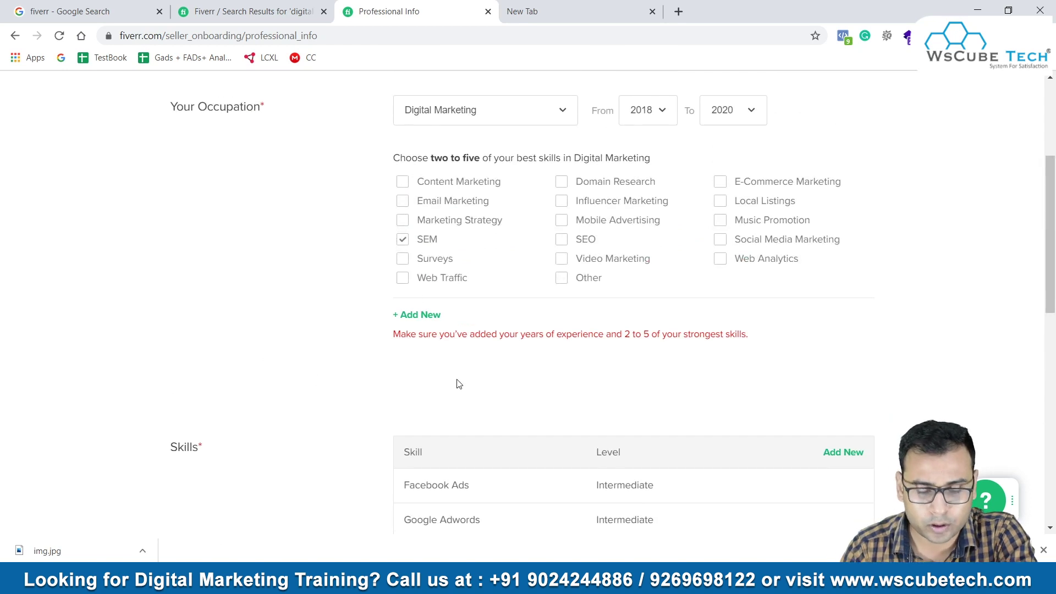
# - Fix the experience error by changing the starting year to 2015
pyautogui.moveTo(422, 337); pyautogui.dragTo(531, 335)
pyautogui.click(618, 420)
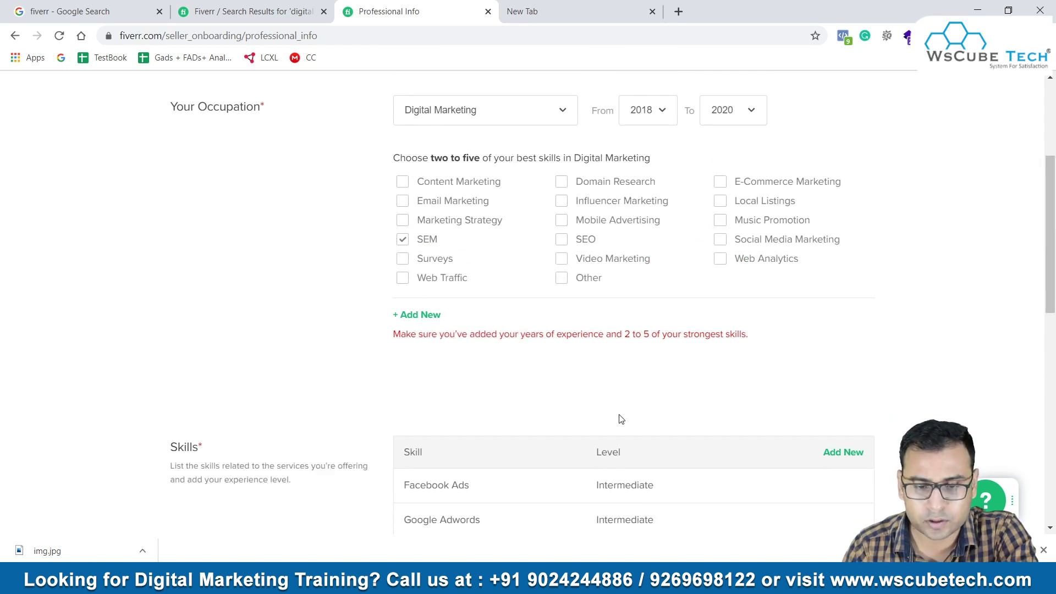
pyautogui.doubleClick(628, 337)
pyautogui.click(722, 367)
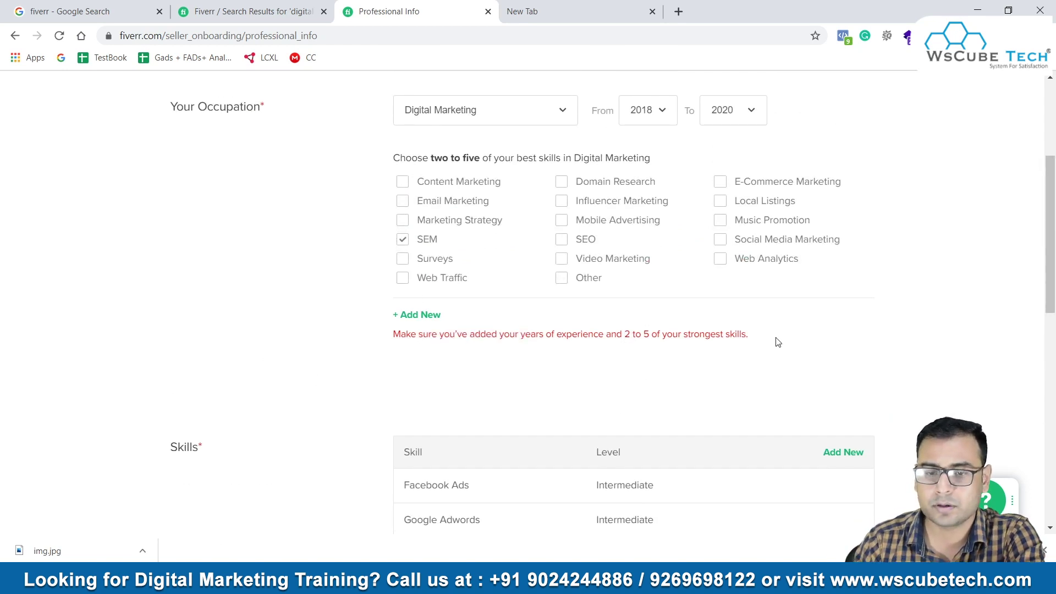
pyautogui.scroll(1, 778, 341)
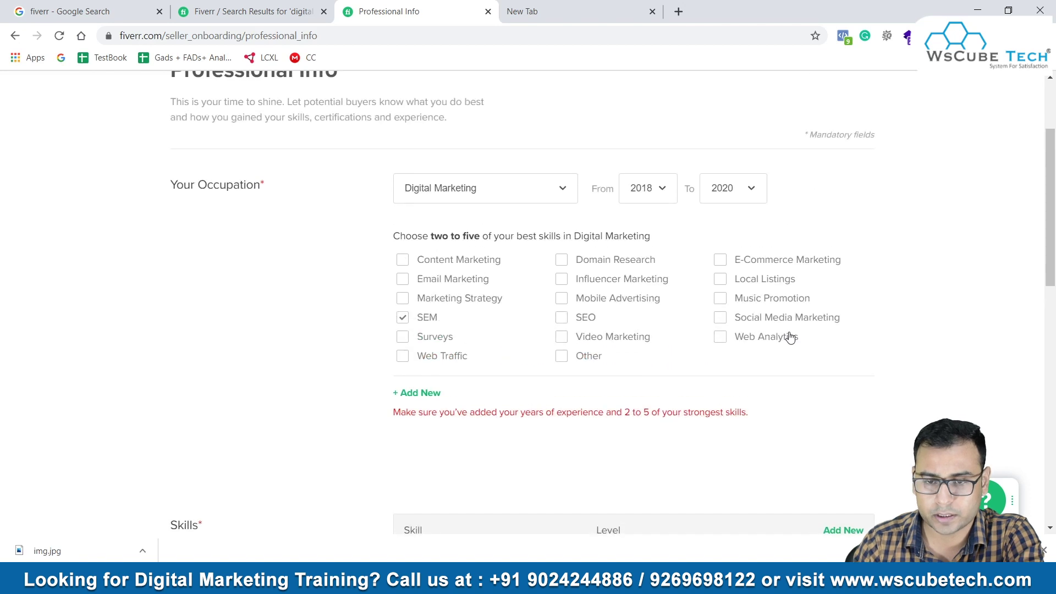
pyautogui.click(666, 198)
pyautogui.scroll(-1, 650, 283)
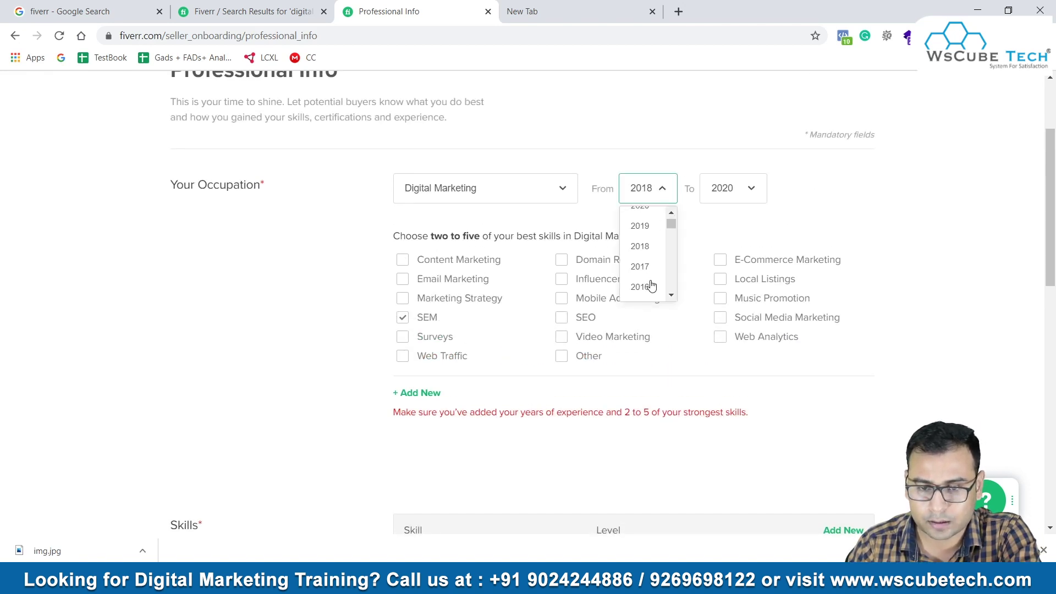
pyautogui.scroll(-2, 650, 286)
pyautogui.click(647, 264)
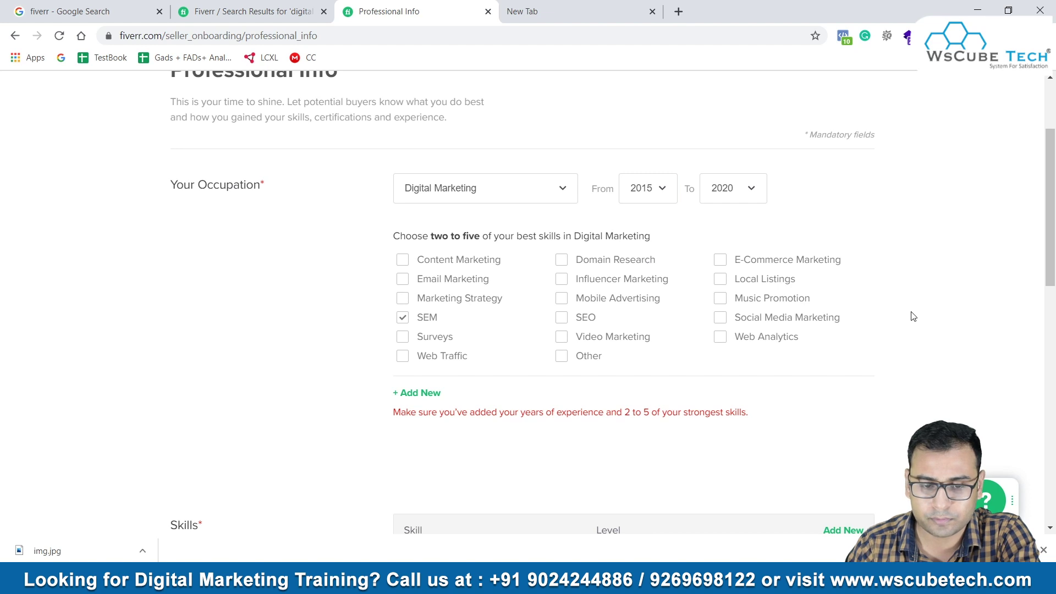
# - Add Email Marketing and Marketing Strategy skills, then continue past Linked Accounts
pyautogui.rightClick(875, 315)
pyautogui.click(580, 261)
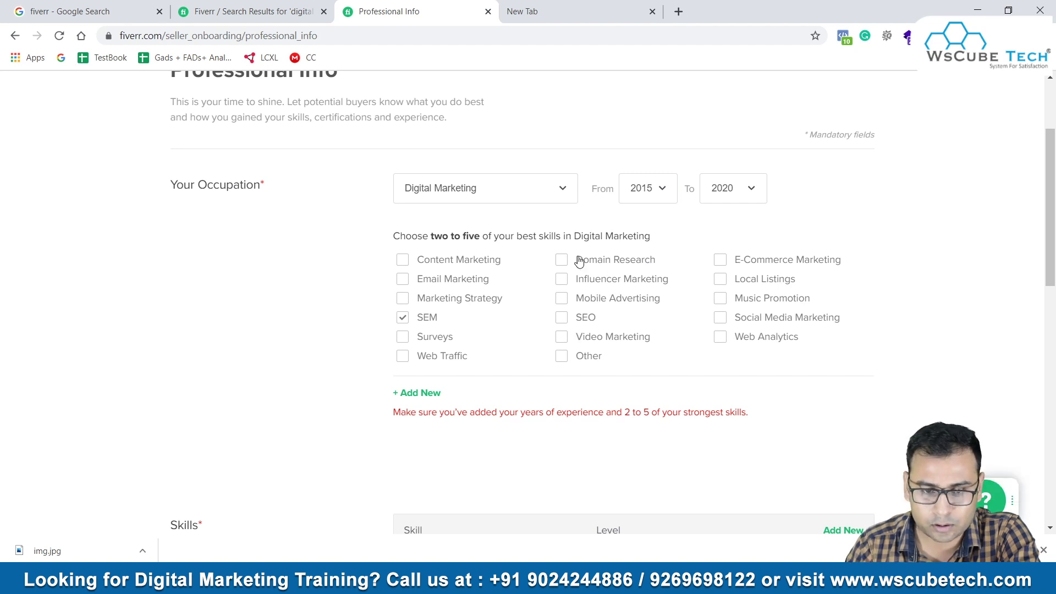
pyautogui.click(436, 280)
pyautogui.click(432, 299)
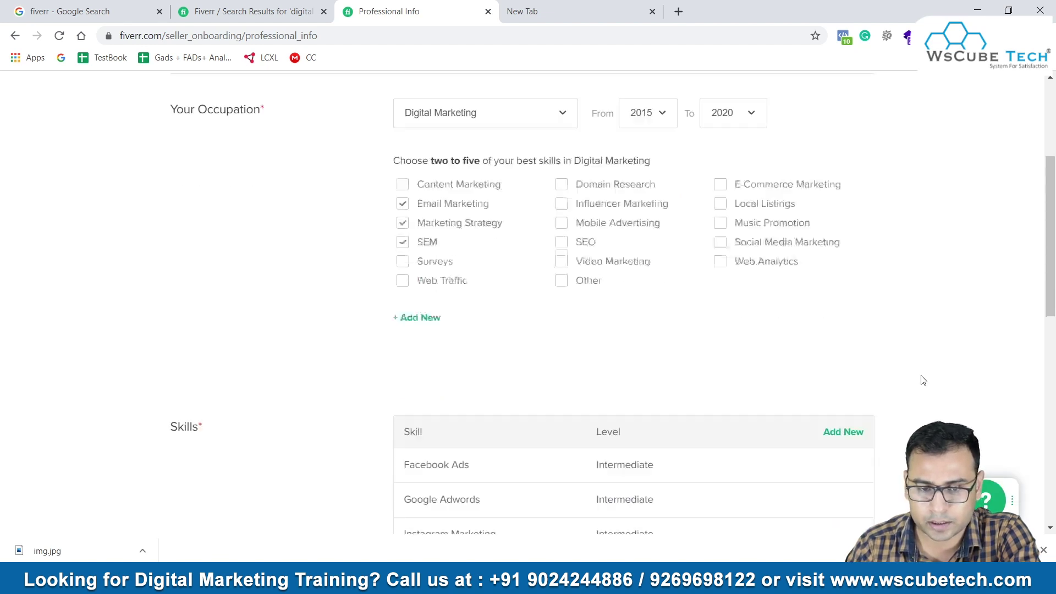
pyautogui.scroll(-10, 921, 380)
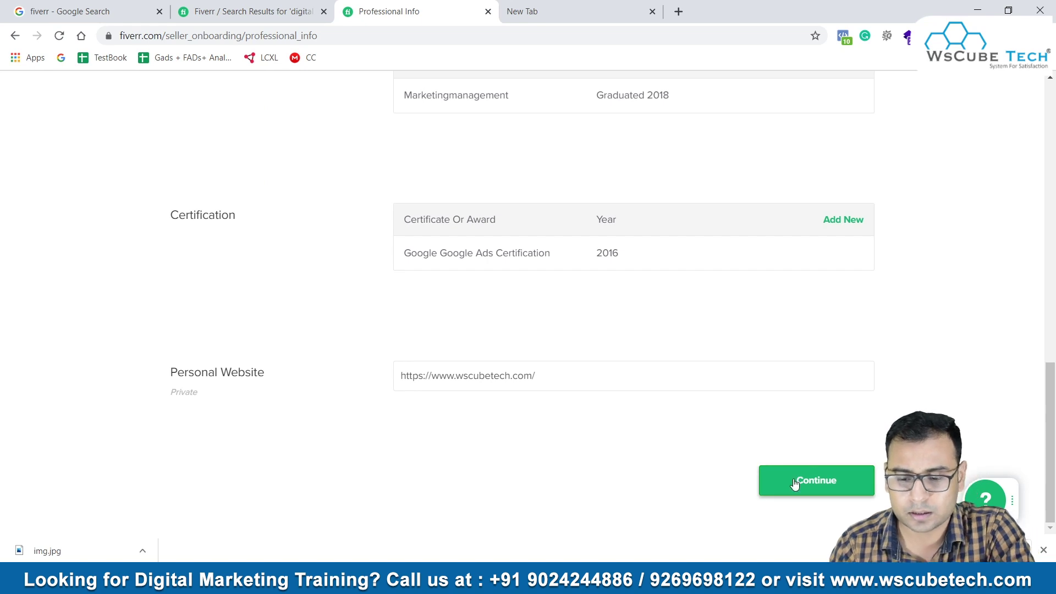
pyautogui.click(797, 481)
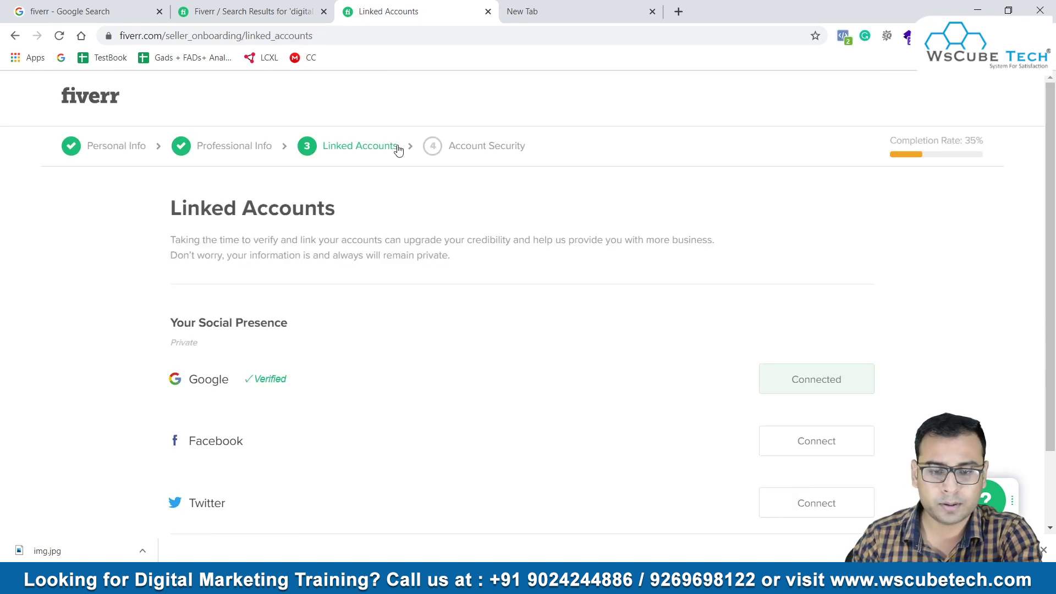
pyautogui.scroll(-2, 680, 380)
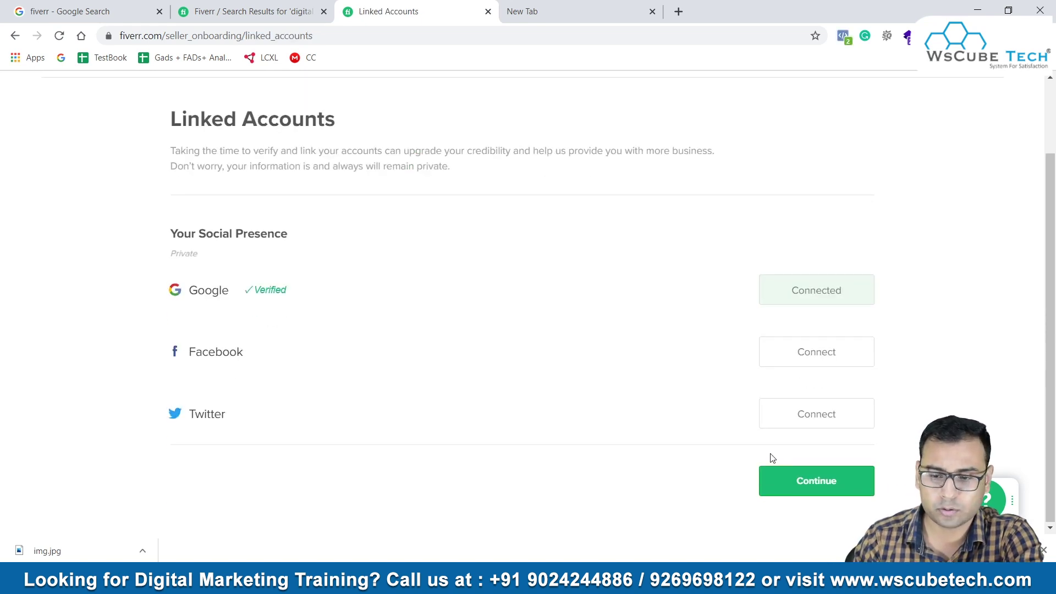
pyautogui.click(802, 480)
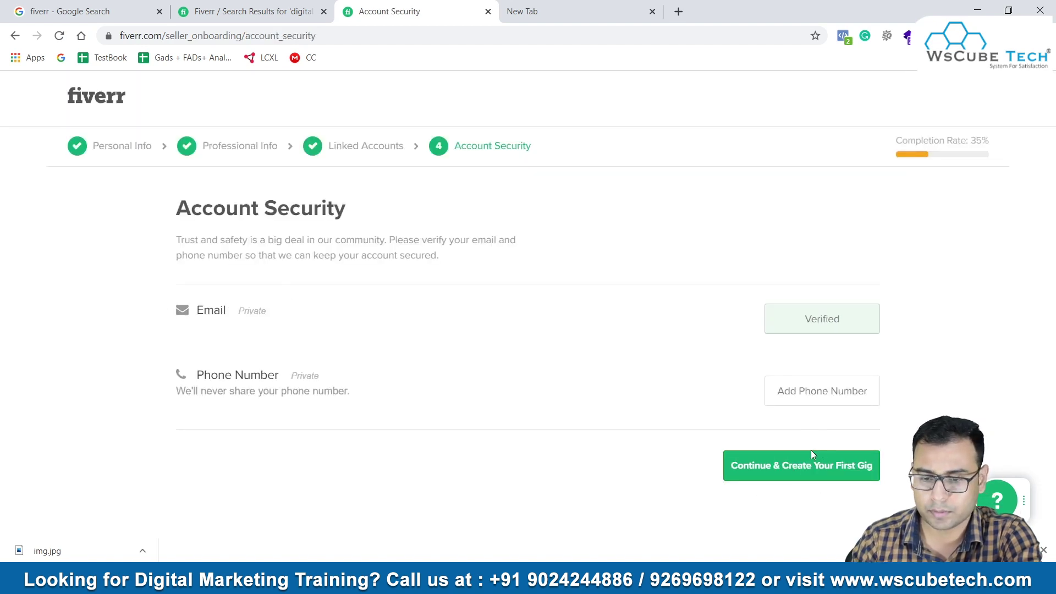
# - Dismiss the profile-completion warning and open the Add Phone Number form with India preselected
pyautogui.click(793, 465)
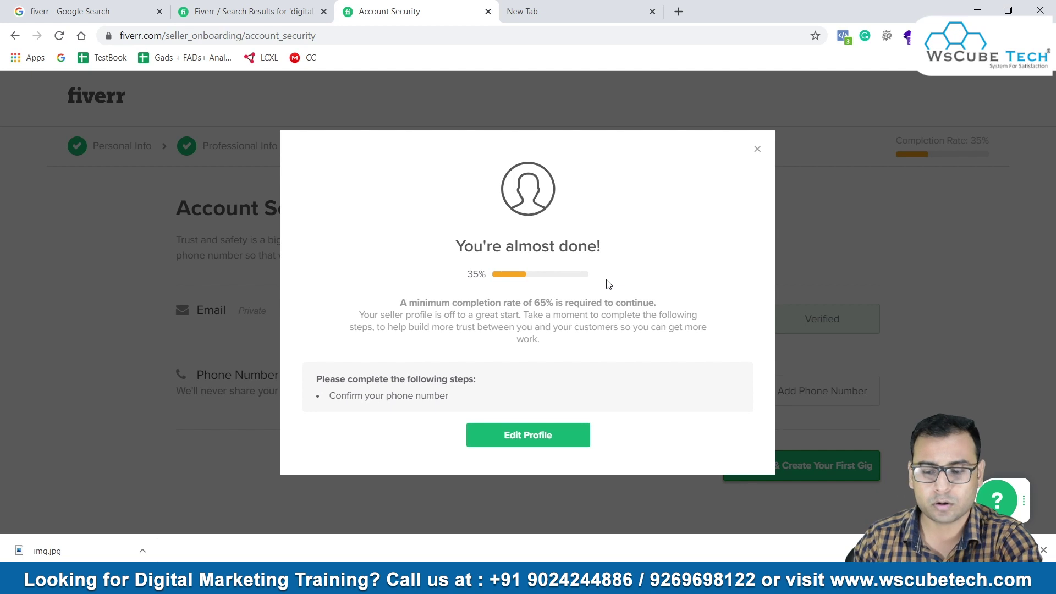
pyautogui.click(516, 442)
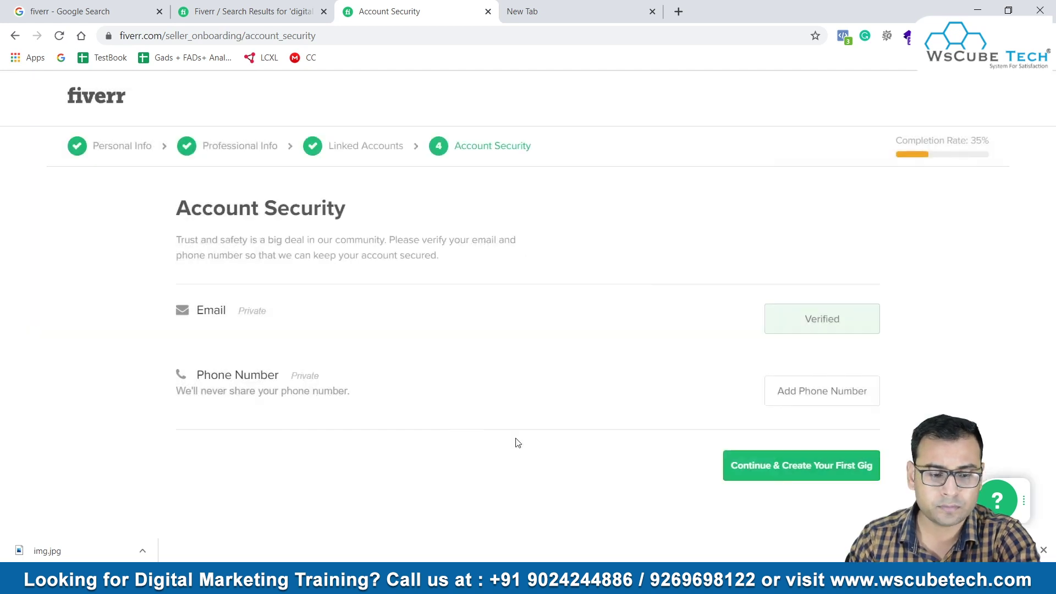
pyautogui.click(862, 398)
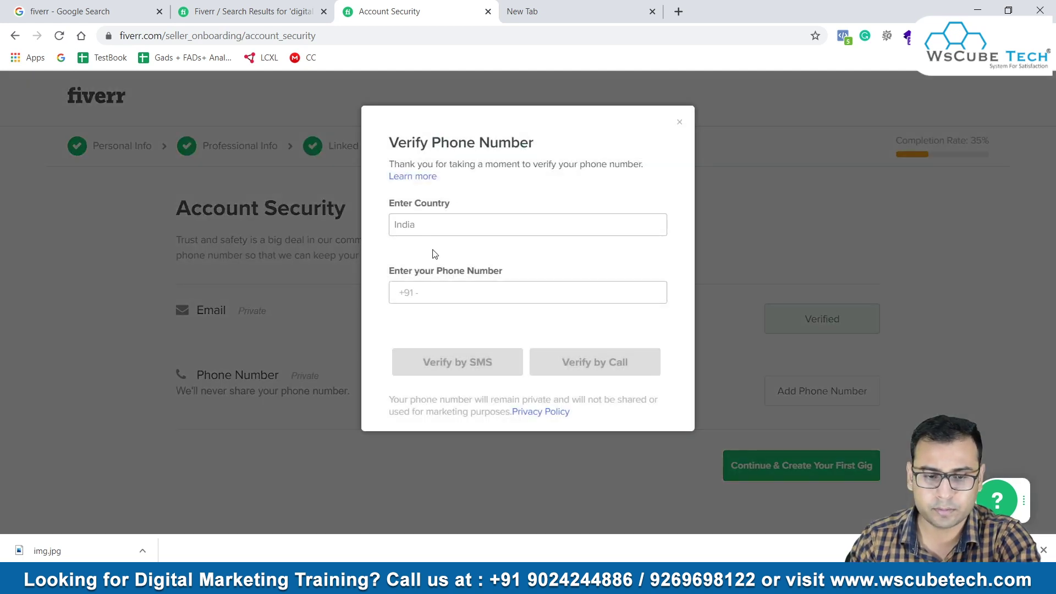
pyautogui.click(440, 286)
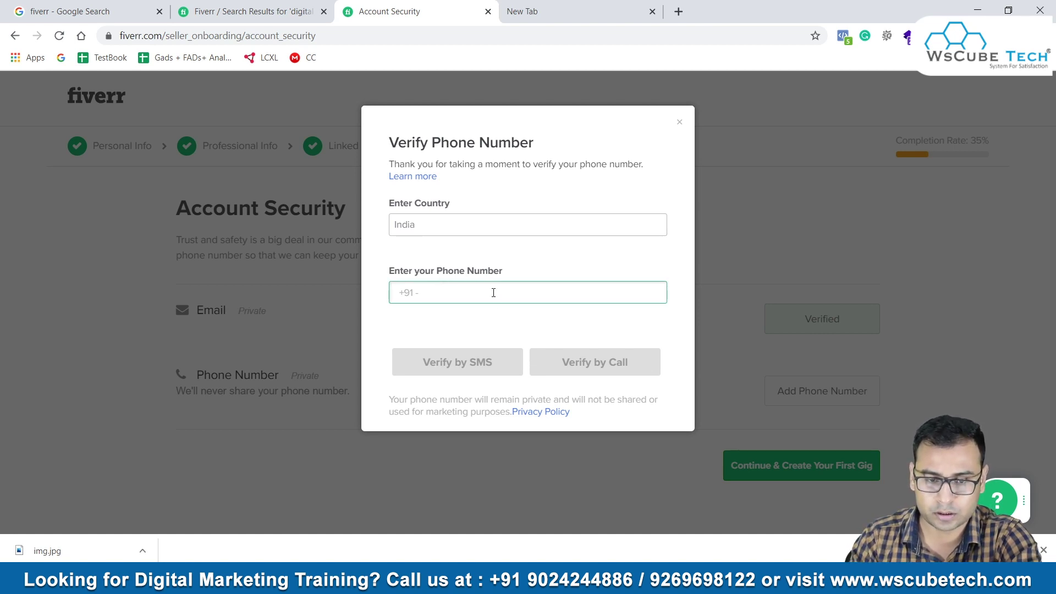
pyautogui.click(680, 122)
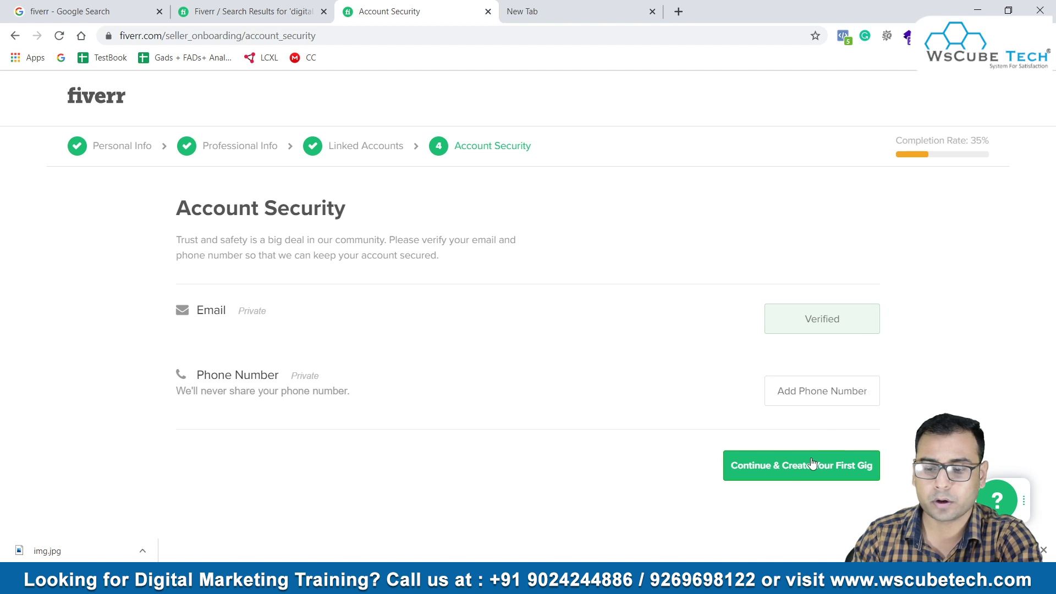
pyautogui.click(829, 465)
pyautogui.click(777, 454)
pyautogui.click(770, 454)
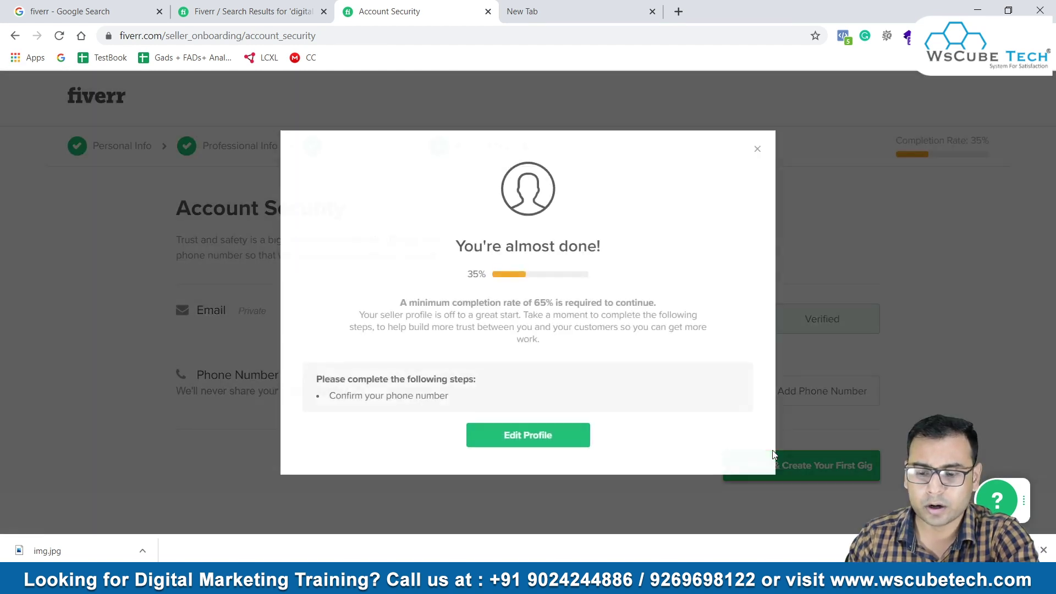
pyautogui.click(521, 435)
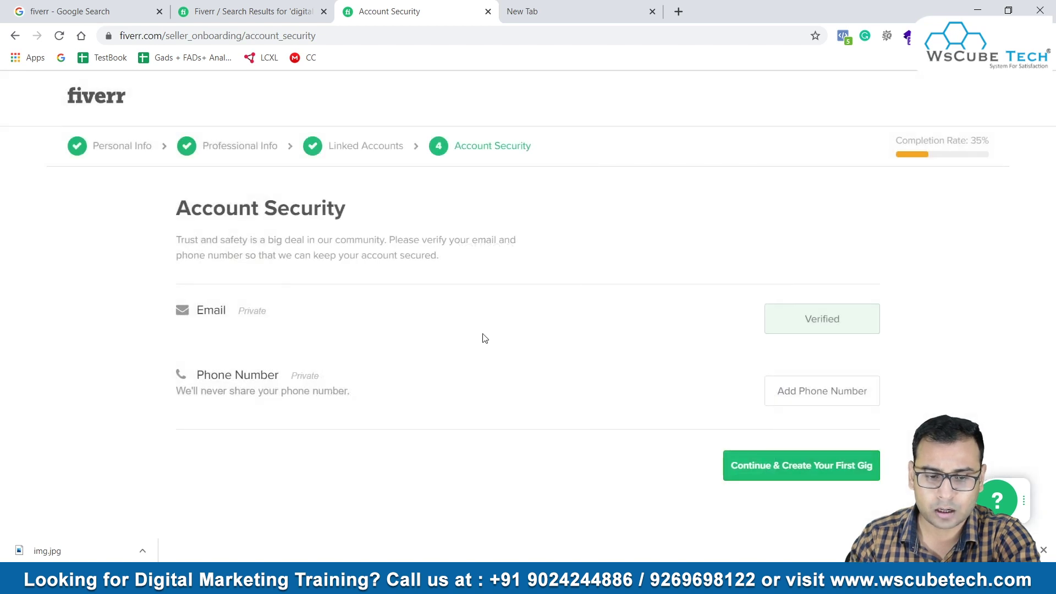
pyautogui.click(814, 392)
pyautogui.click(442, 292)
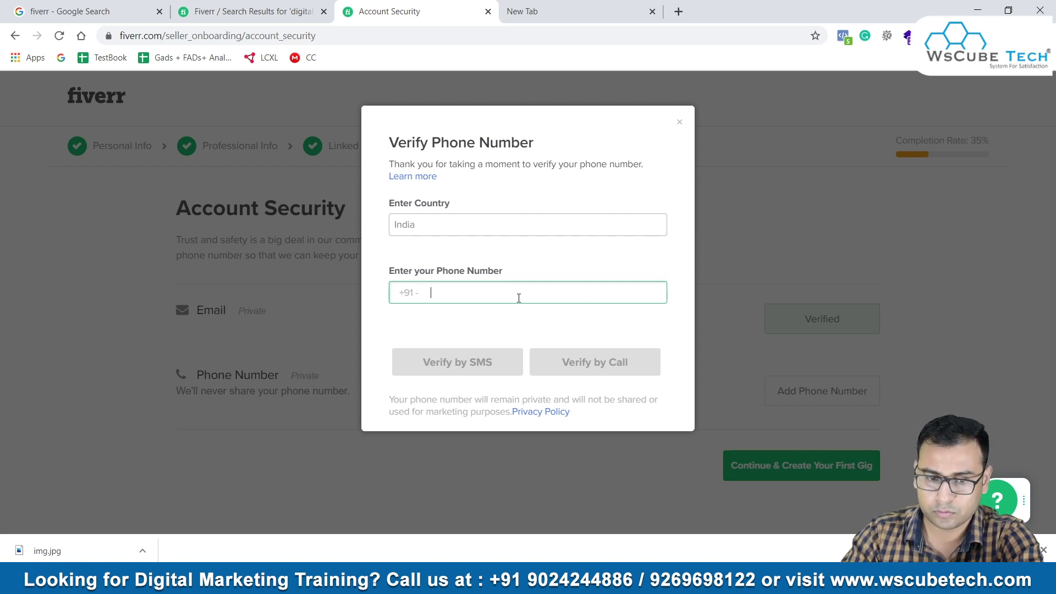
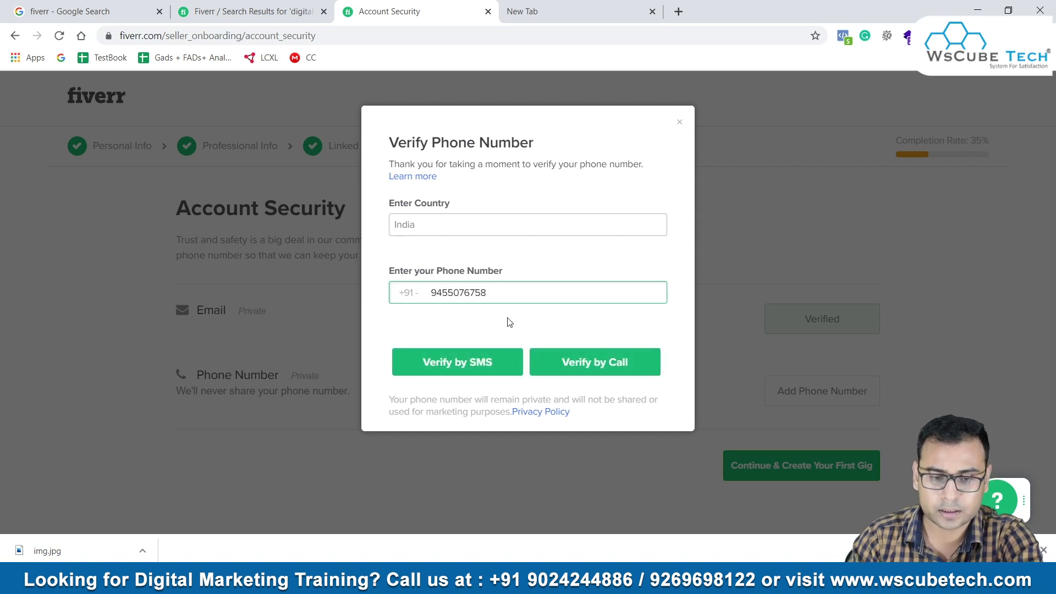
# - Enter the phone number, request an SMS code, and submit the four-digit code received
pyautogui.click(480, 363)
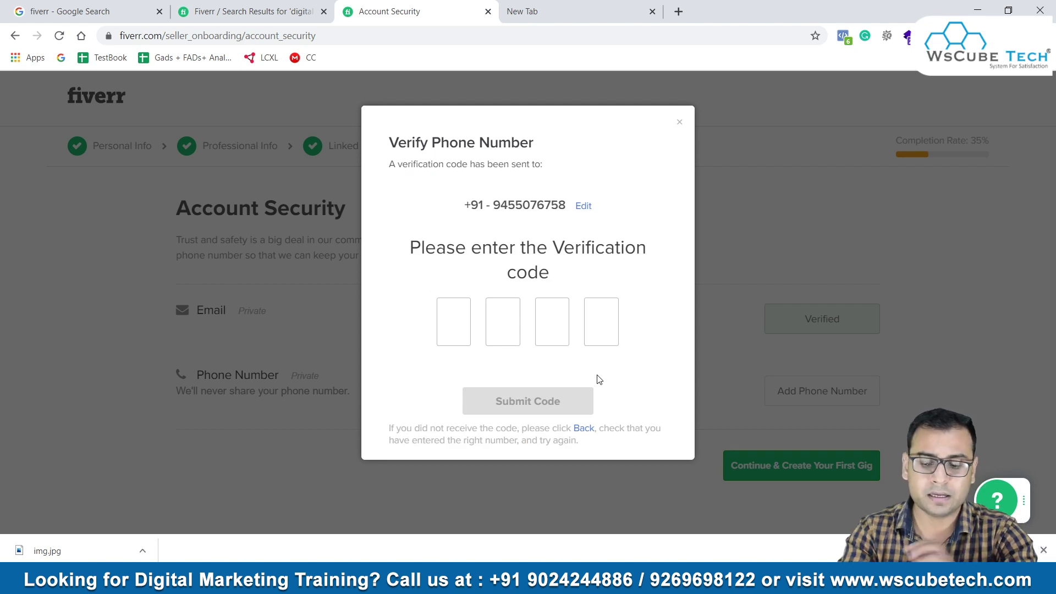
pyautogui.click(461, 318)
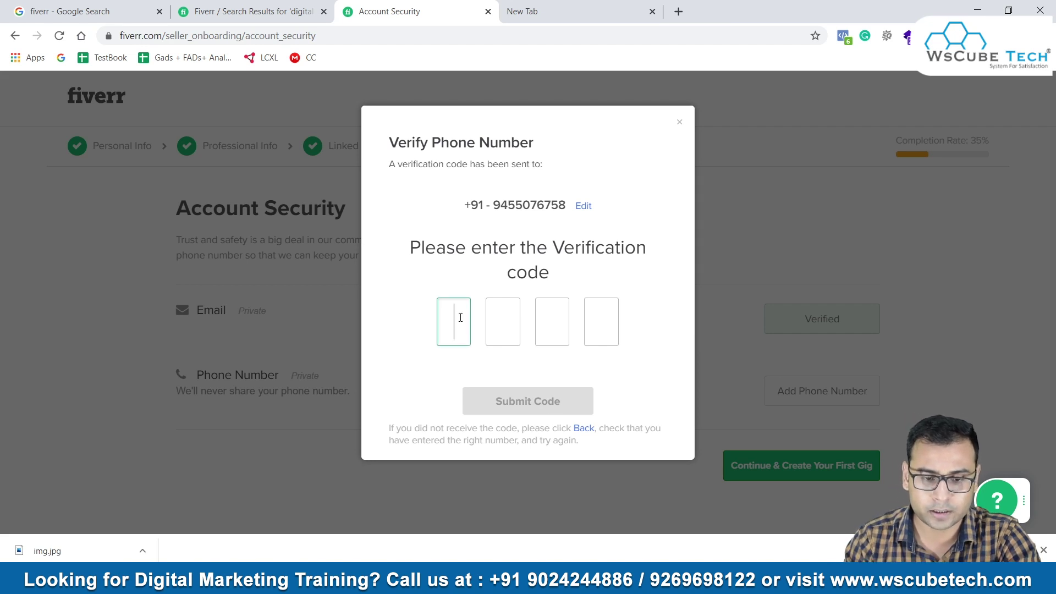
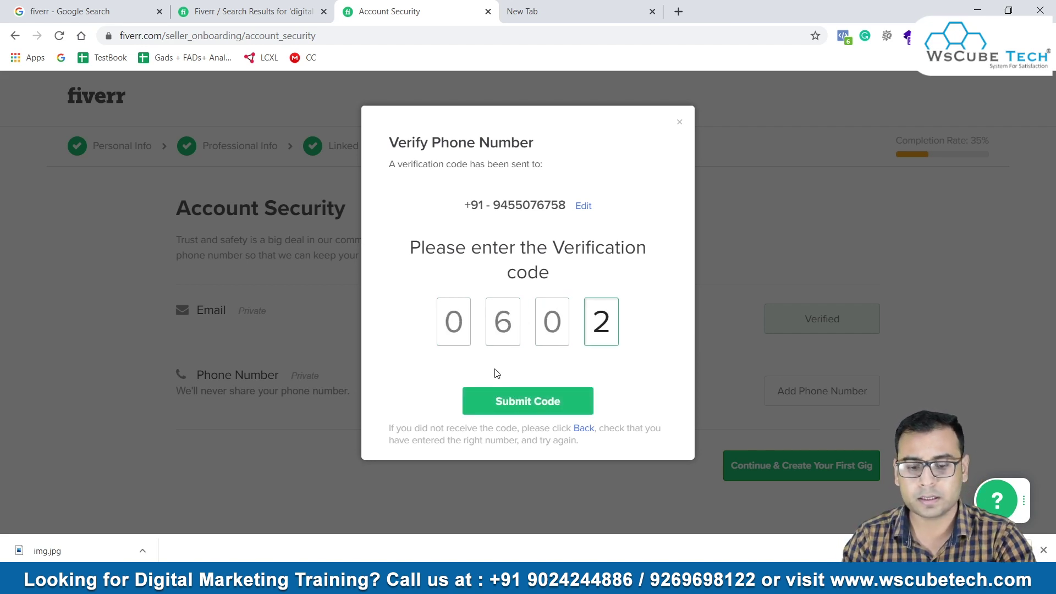
pyautogui.click(511, 400)
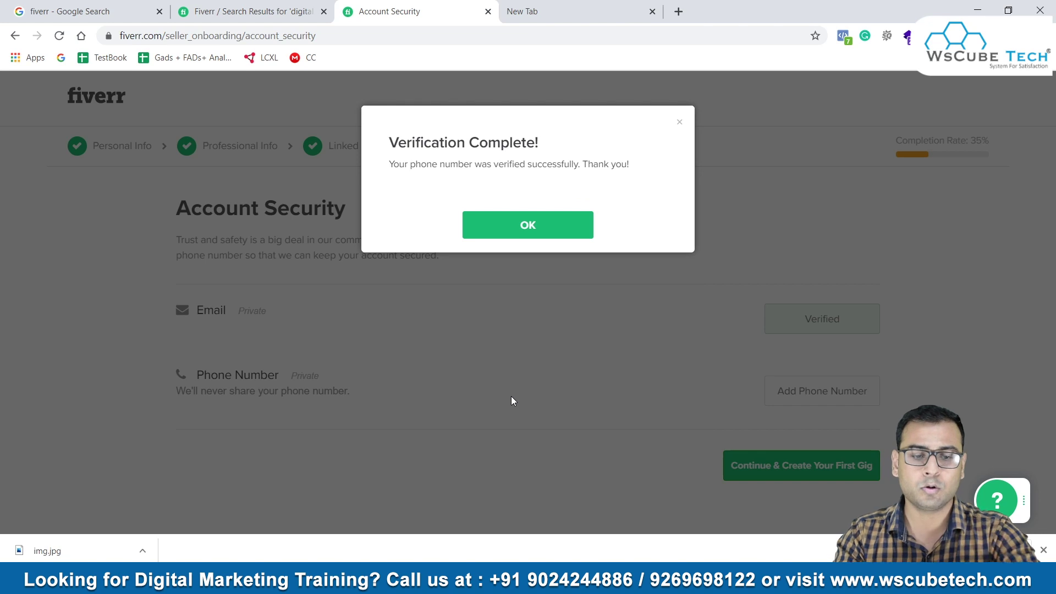
# - Choose the elementary school security question and enter an answer
pyautogui.click(527, 225)
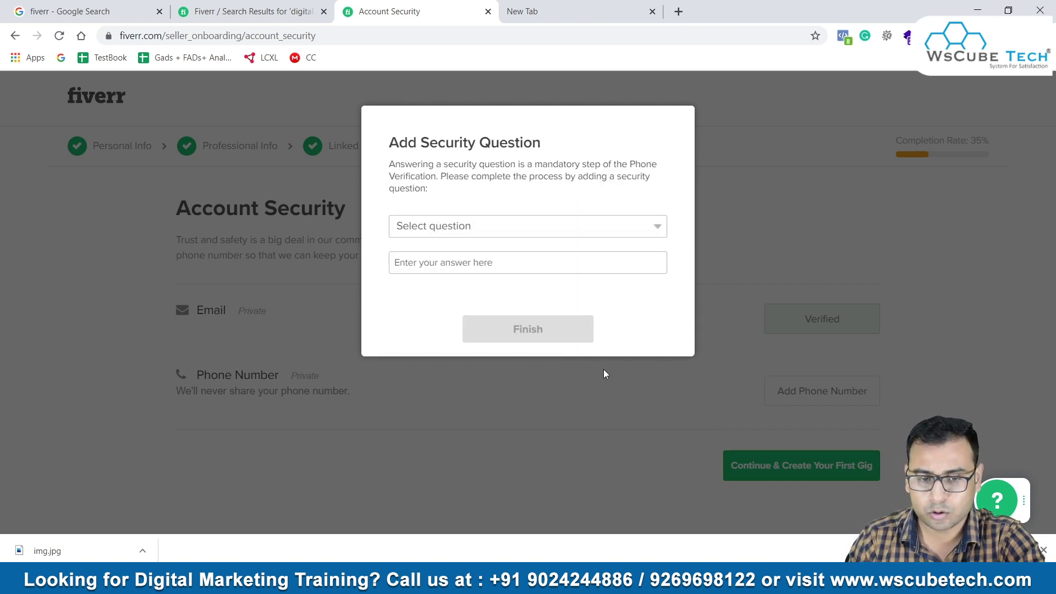
pyautogui.click(470, 230)
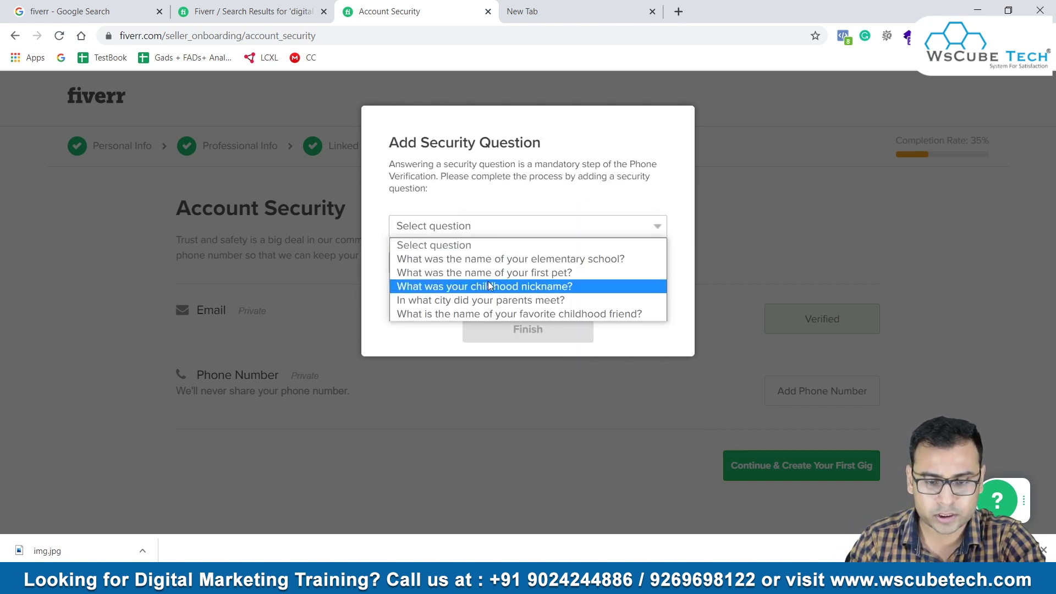
pyautogui.click(398, 368)
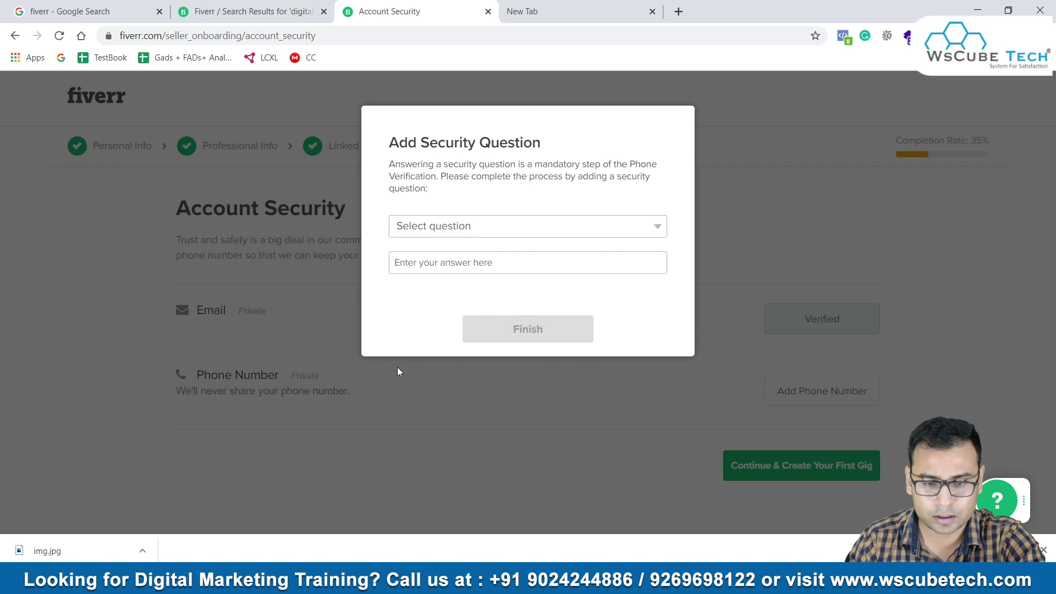
pyautogui.click(465, 227)
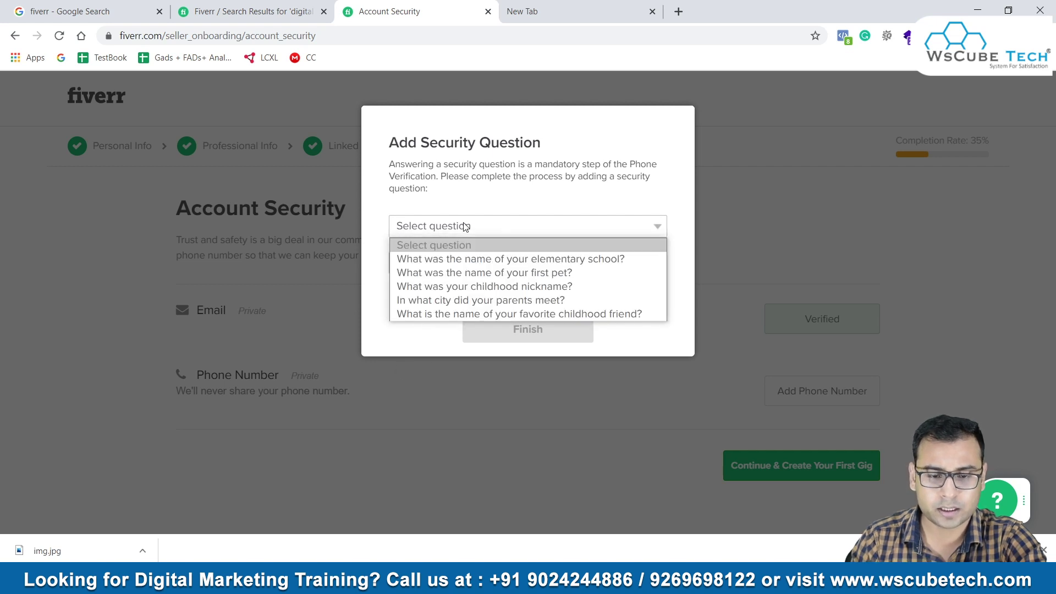
pyautogui.click(476, 260)
pyautogui.click(491, 264)
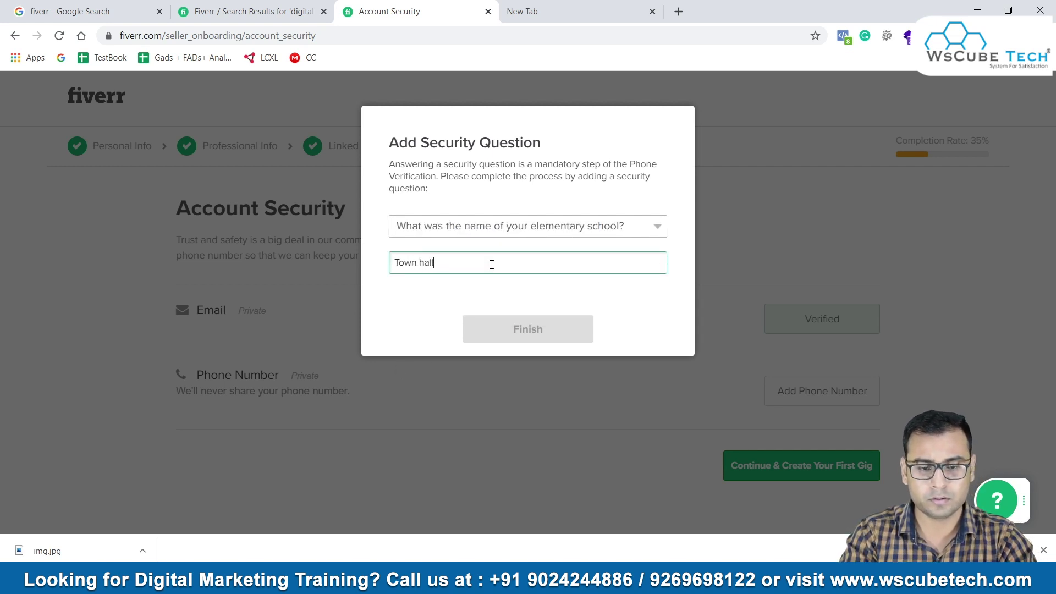
# - Confirm verification and finish Account Security and the All Done dialog
pyautogui.click(516, 332)
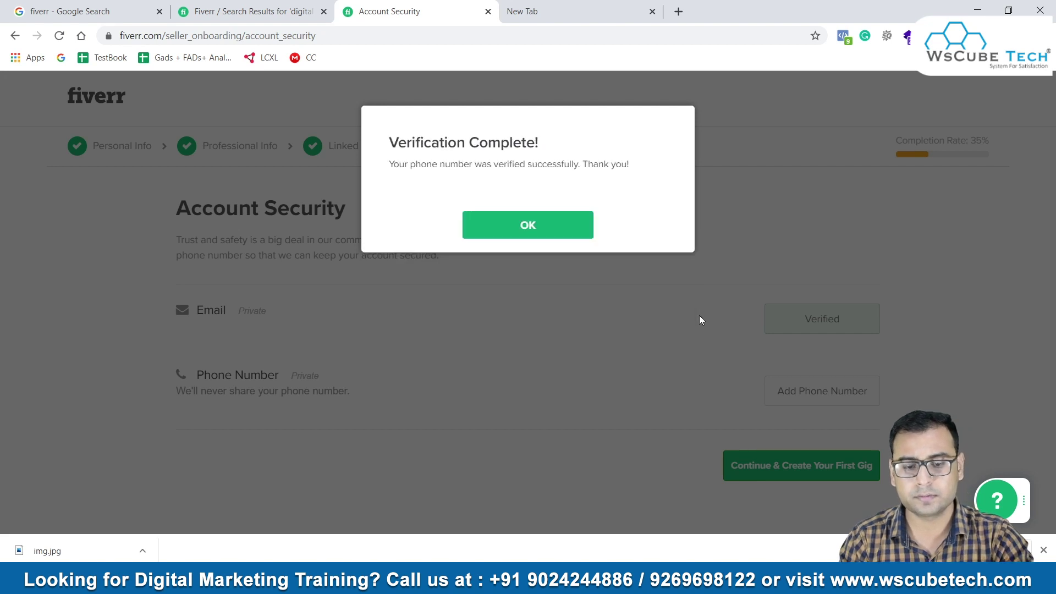
pyautogui.click(569, 220)
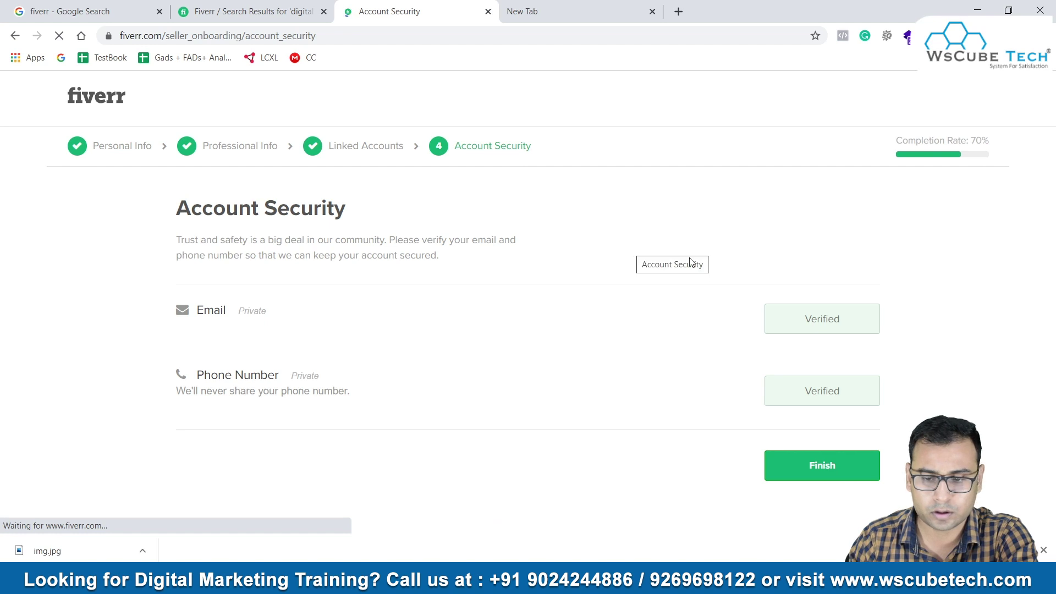
pyautogui.click(805, 476)
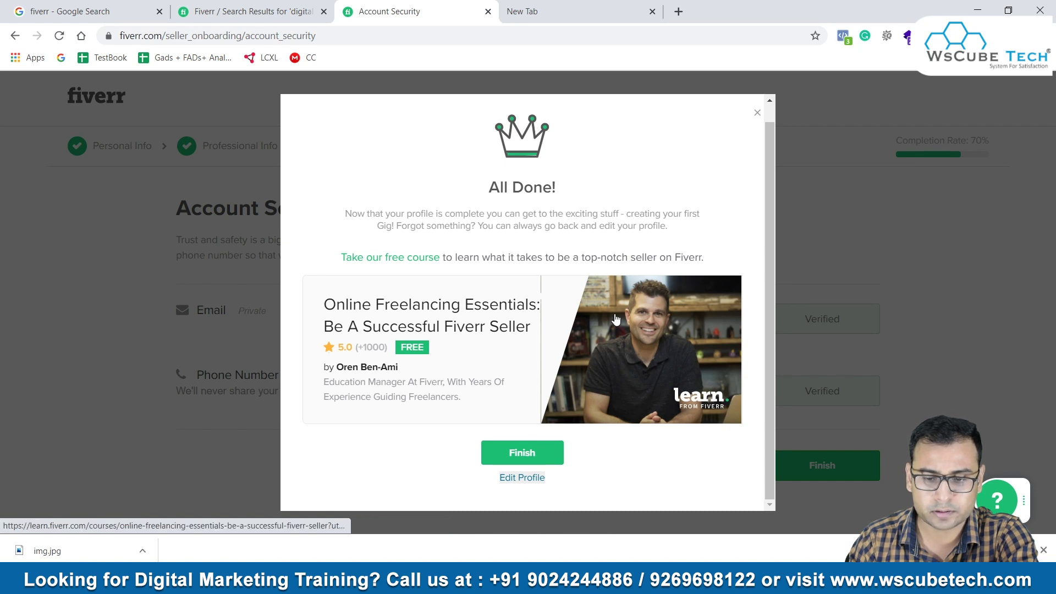
pyautogui.click(522, 454)
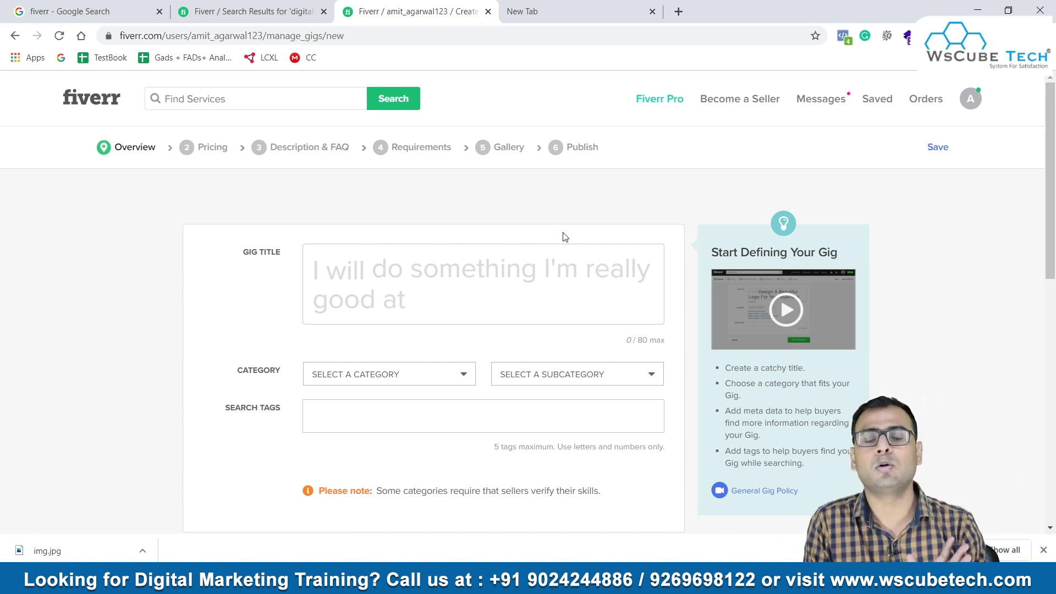
# - Enter 'I will create conversion based Facebook Campaigns' as the gig title, correcting typos
pyautogui.click(405, 293)
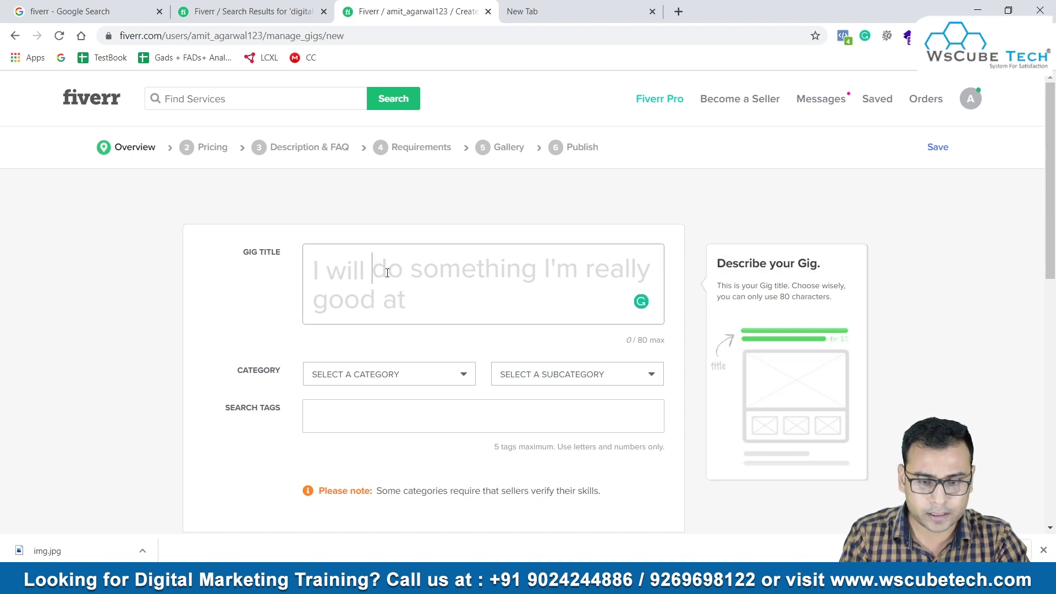
pyautogui.write('I will')
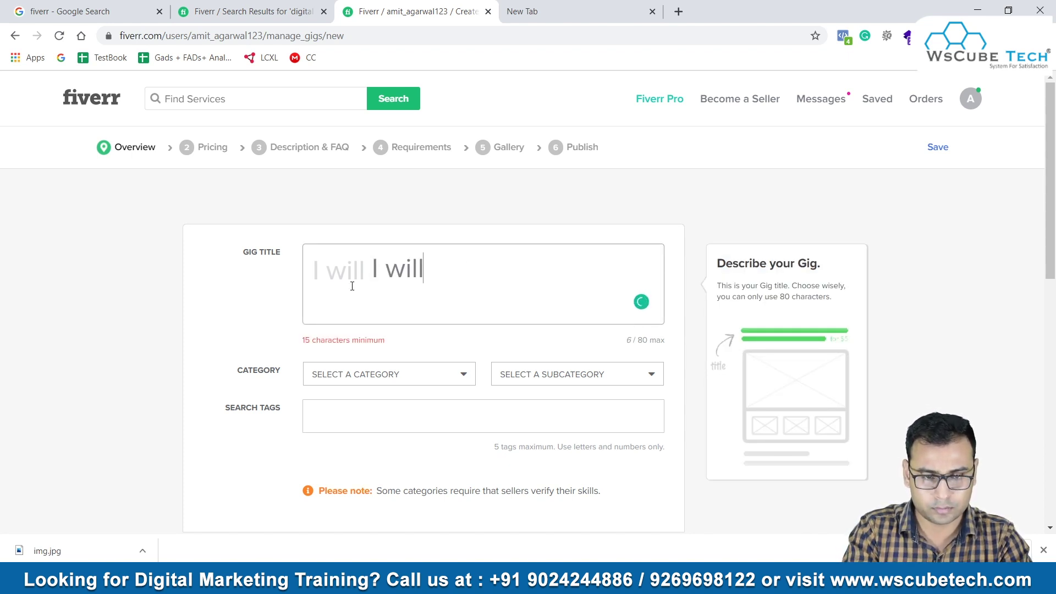
pyautogui.hotkey('ctrl', 'a')
pyautogui.press('BackSpace')
pyautogui.write('d')
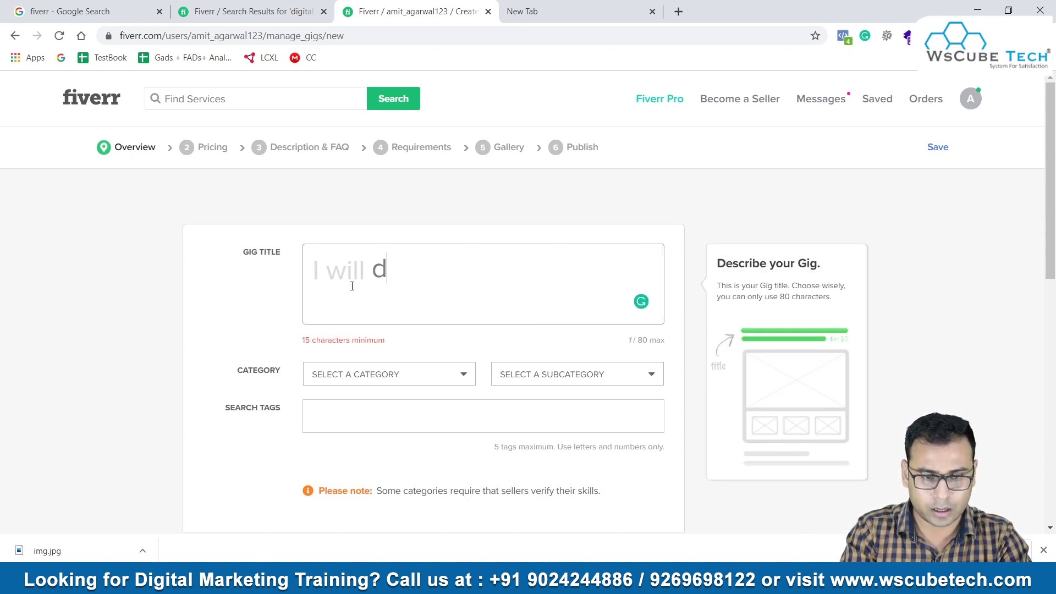
pyautogui.press('BackSpace')
pyautogui.write('Create')
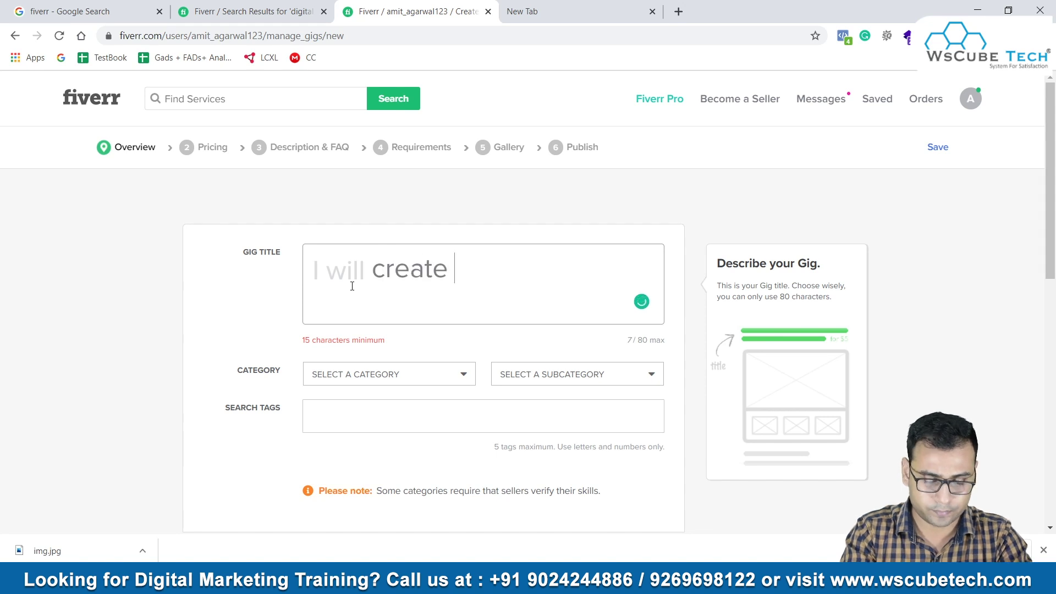
pyautogui.write(' convetting')
pyautogui.press('BackSpace')
pyautogui.press('BackSpace')
pyautogui.press('BackSpace')
pyautogui.press('BackSpace')
pyautogui.press('BackSpace')
pyautogui.press('BackSpace')
pyautogui.write('ersi')
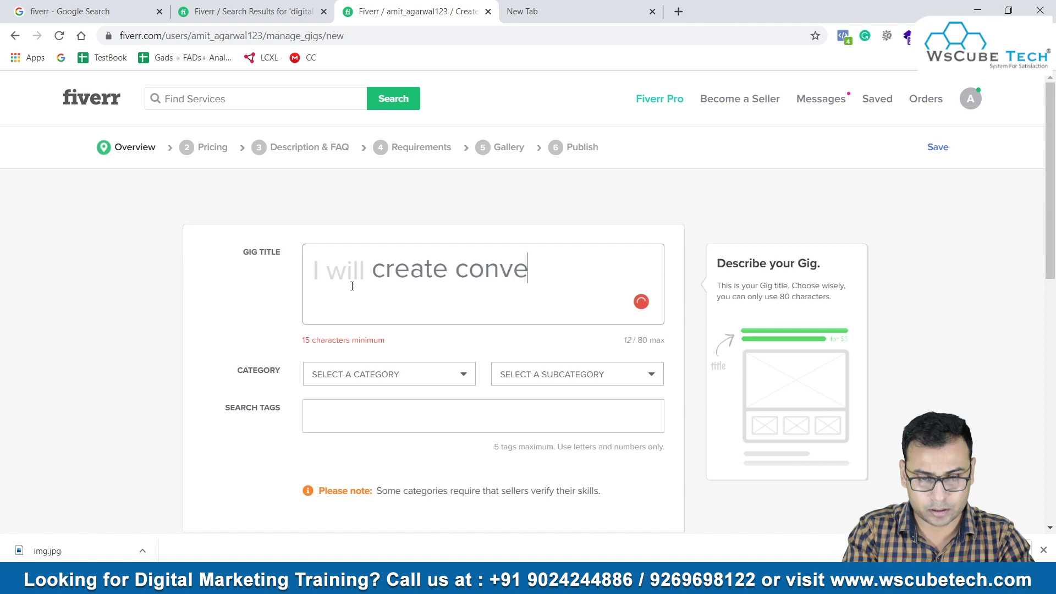
pyautogui.write('on based Google')
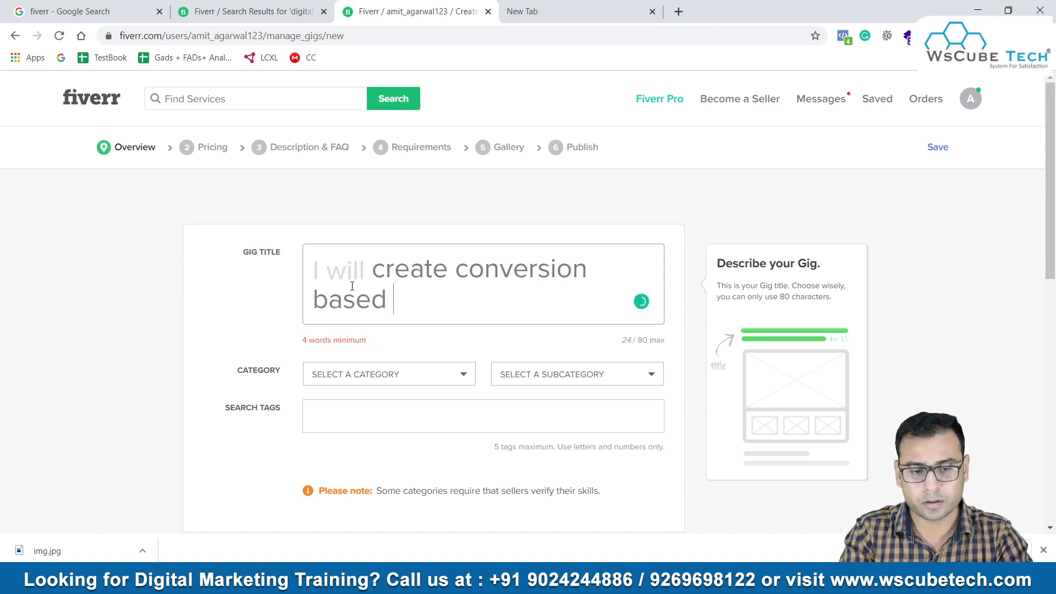
pyautogui.press('BackSpace')
pyautogui.press('BackSpace')
pyautogui.press('BackSpace')
pyautogui.press('BackSpace')
pyautogui.press('BackSpace')
pyautogui.press('BackSpace')
pyautogui.write('Facebook Campaigns')
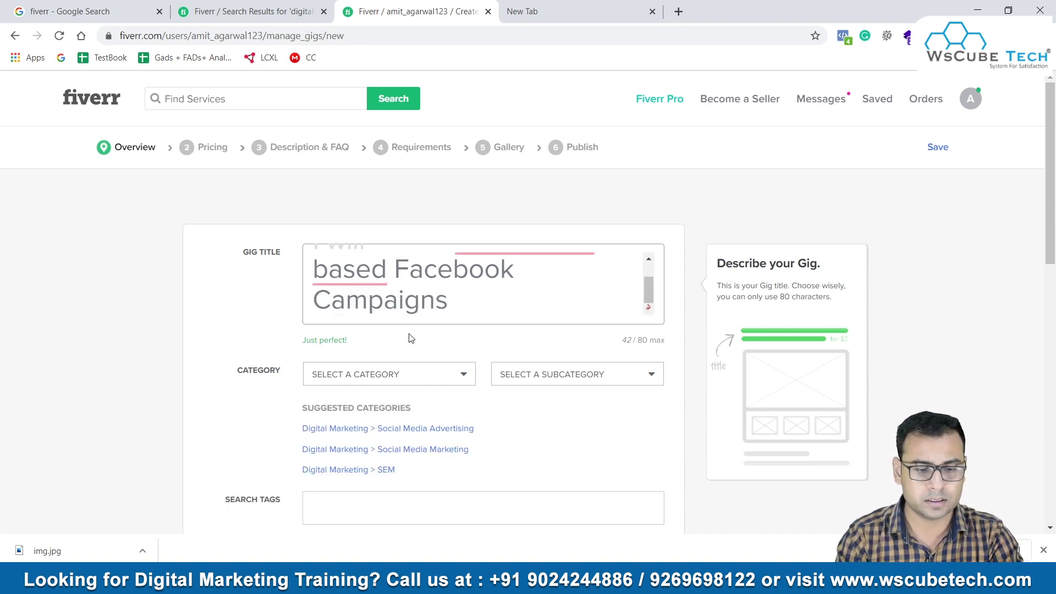
# - Pick Digital Marketing as the category and Other as the subcategory
pyautogui.click(378, 374)
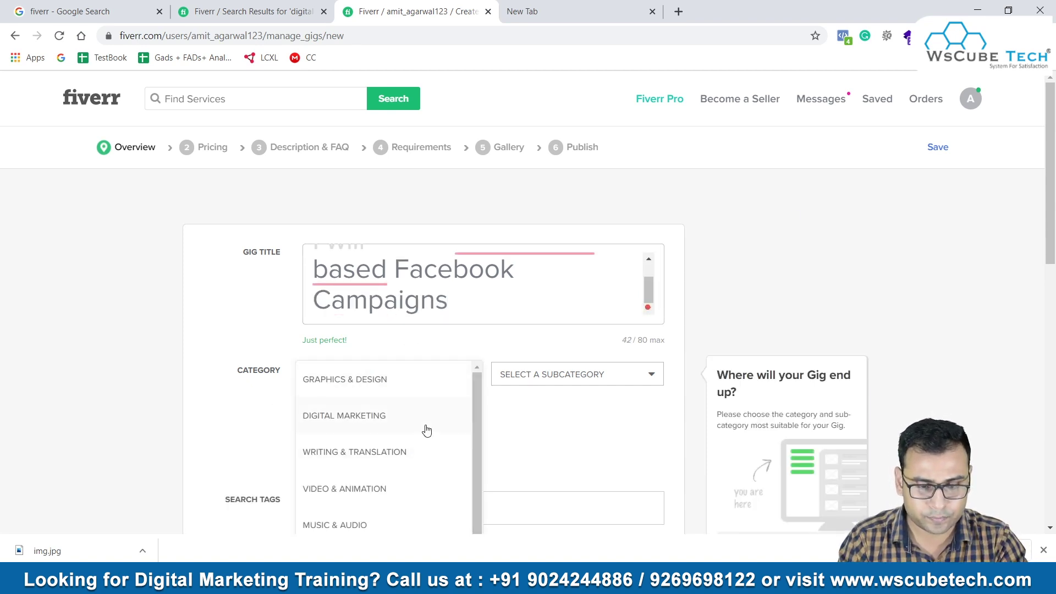
pyautogui.click(426, 431)
pyautogui.click(543, 381)
pyautogui.scroll(-1, 592, 440)
pyautogui.scroll(-4, 592, 441)
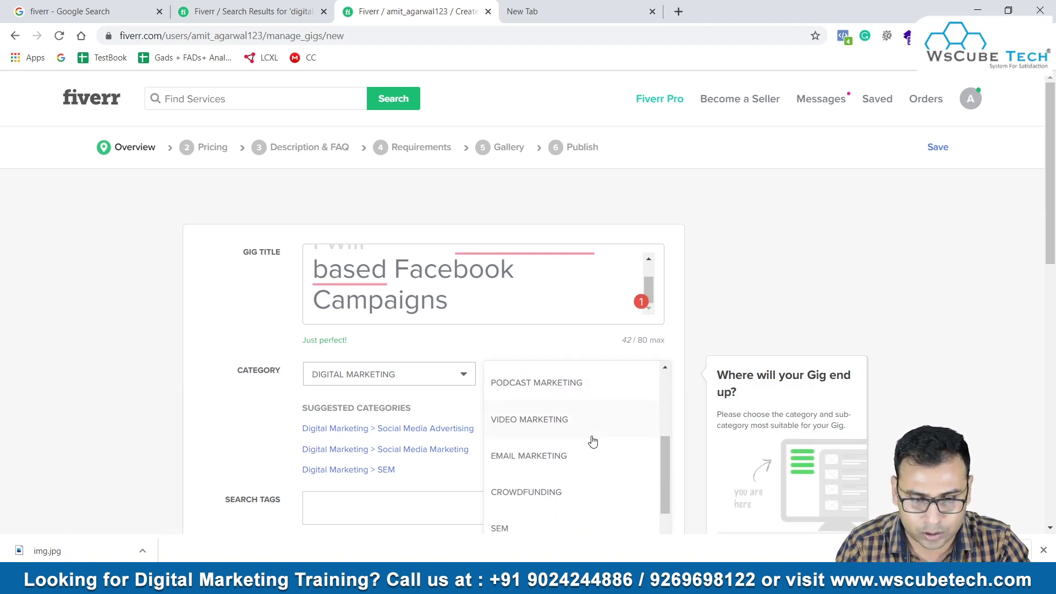
pyautogui.scroll(-8, 593, 440)
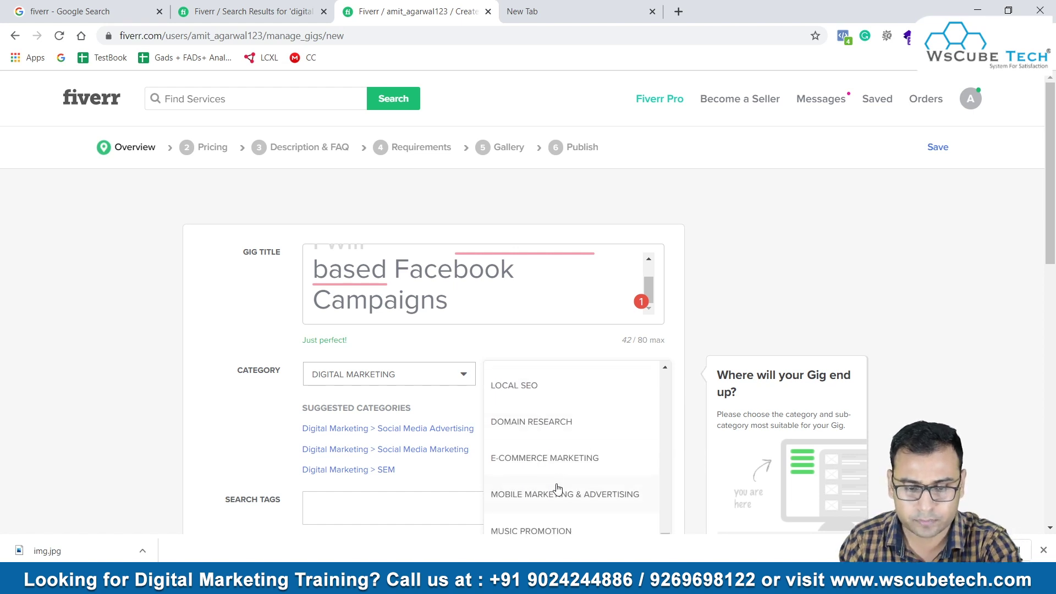
pyautogui.scroll(-2, 558, 488)
pyautogui.click(512, 503)
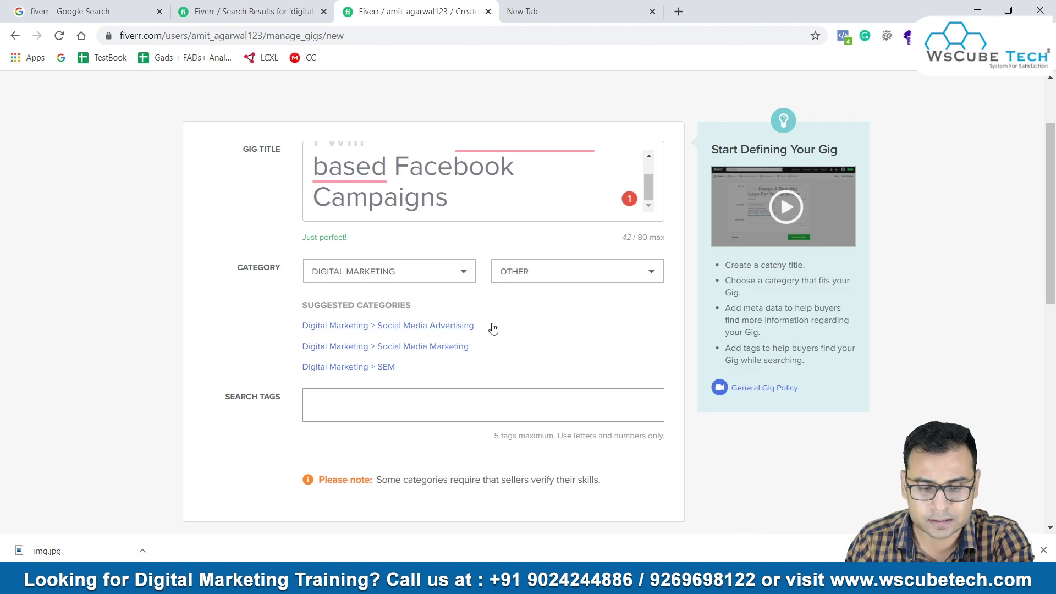
pyautogui.click(592, 401)
# - Add the search tags Facebook Marketing and Facebook Ads Services
pyautogui.scroll(-1, 594, 400)
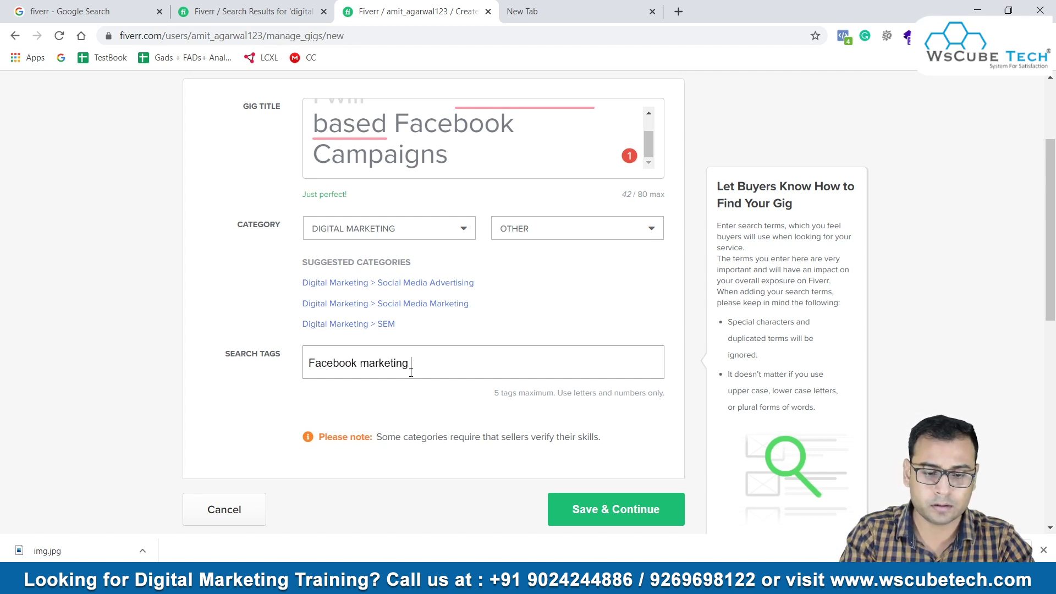
pyautogui.press('Return')
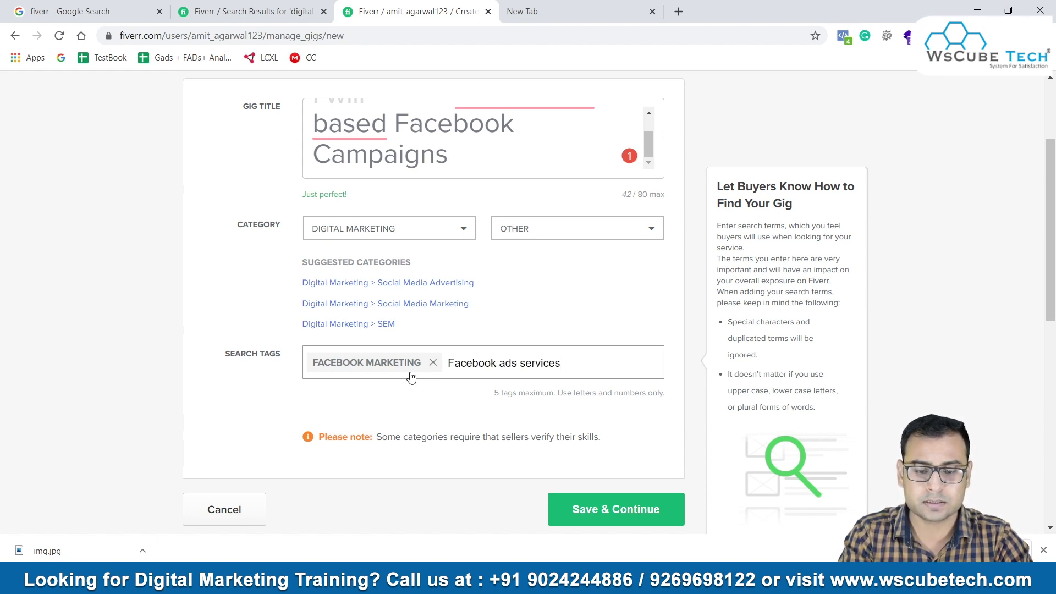
pyautogui.write('Facebook ads services')
pyautogui.press('Return')
# - Replace the Facebook Lead Ads tag with a Facebook Campaign tag
pyautogui.write('facebook ')
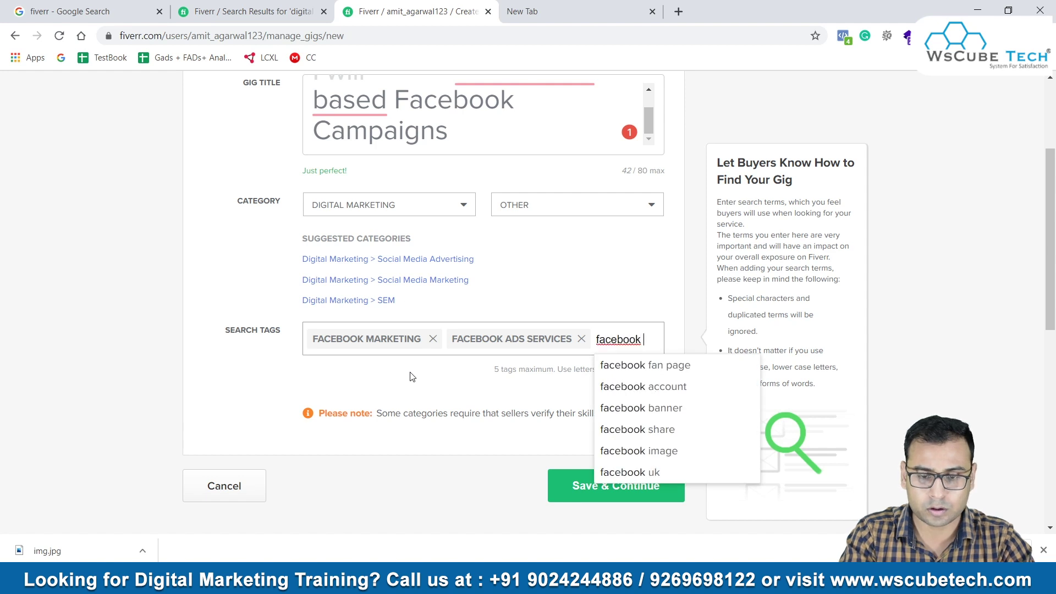
pyautogui.write('lead ads')
pyautogui.press('Return')
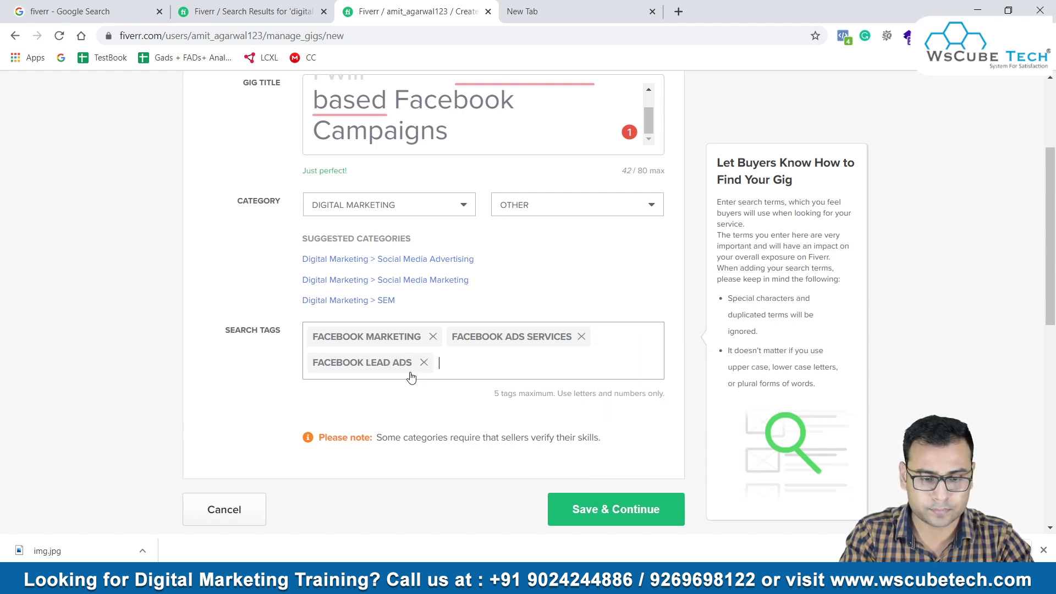
pyautogui.write('cfa')
pyautogui.write('ceb')
pyautogui.press('BackSpace')
pyautogui.press('BackSpace')
pyautogui.press('BackSpace')
pyautogui.press('BackSpace')
pyautogui.press('BackSpace')
pyautogui.press('BackSpace')
pyautogui.press('BackSpace')
pyautogui.write('facebook campaign')
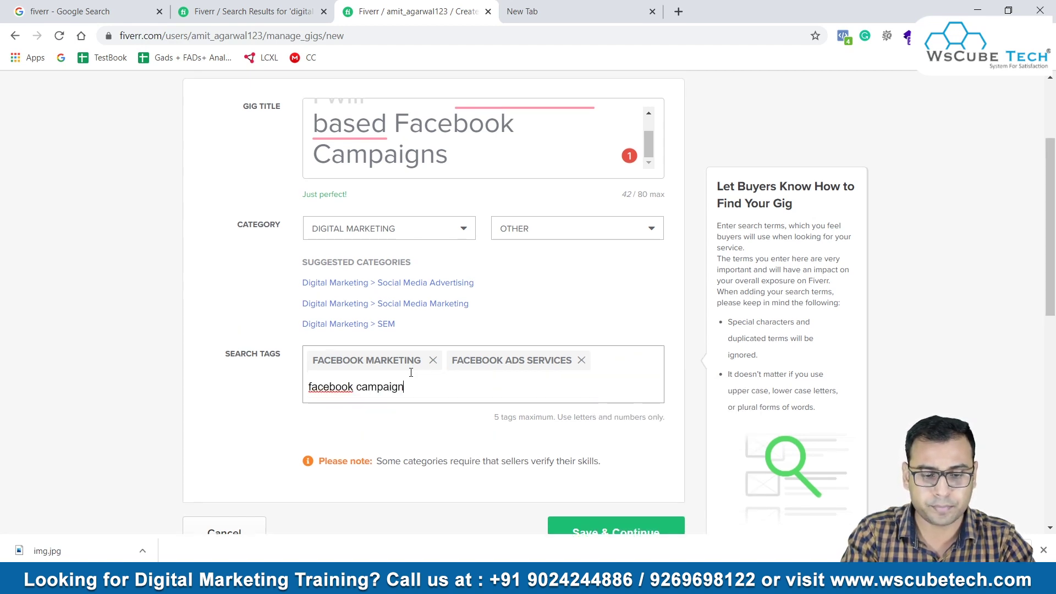
pyautogui.press('Return')
pyautogui.click(618, 418)
pyautogui.scroll(-3, 598, 445)
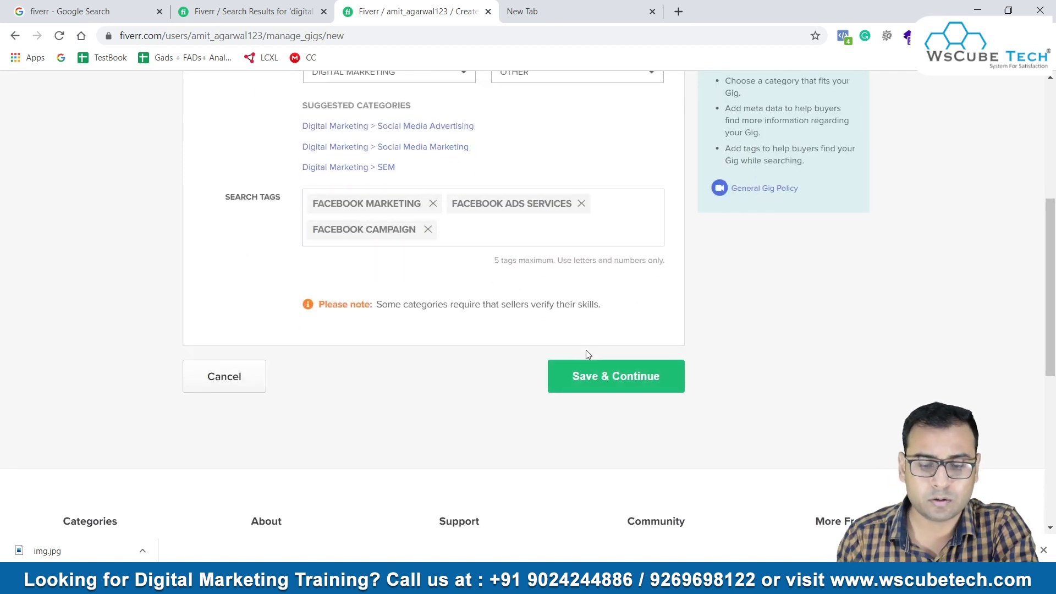
# - Attempt to save the gig overview with the current title and tags
pyautogui.click(589, 368)
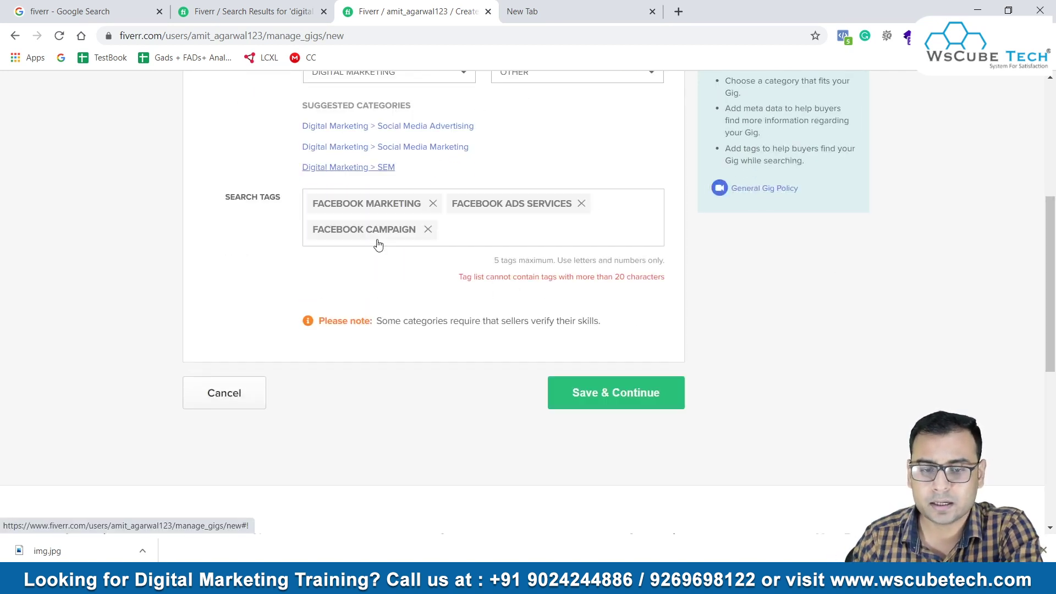
pyautogui.click(524, 313)
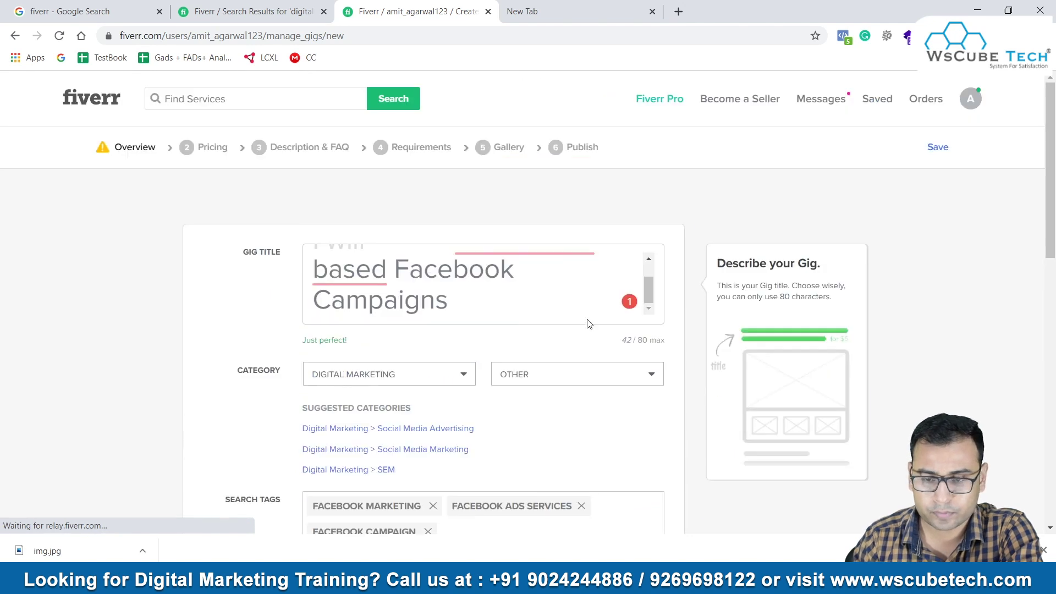
pyautogui.scroll(-4, 559, 302)
pyautogui.scroll(2, 588, 326)
pyautogui.click(559, 325)
# - Read the Search Tags error saying tags cannot exceed 20 characters
pyautogui.scroll(2, 559, 259)
pyautogui.scroll(-1, 559, 283)
pyautogui.scroll(-5, 547, 267)
pyautogui.moveTo(400, 220); pyautogui.dragTo(486, 233)
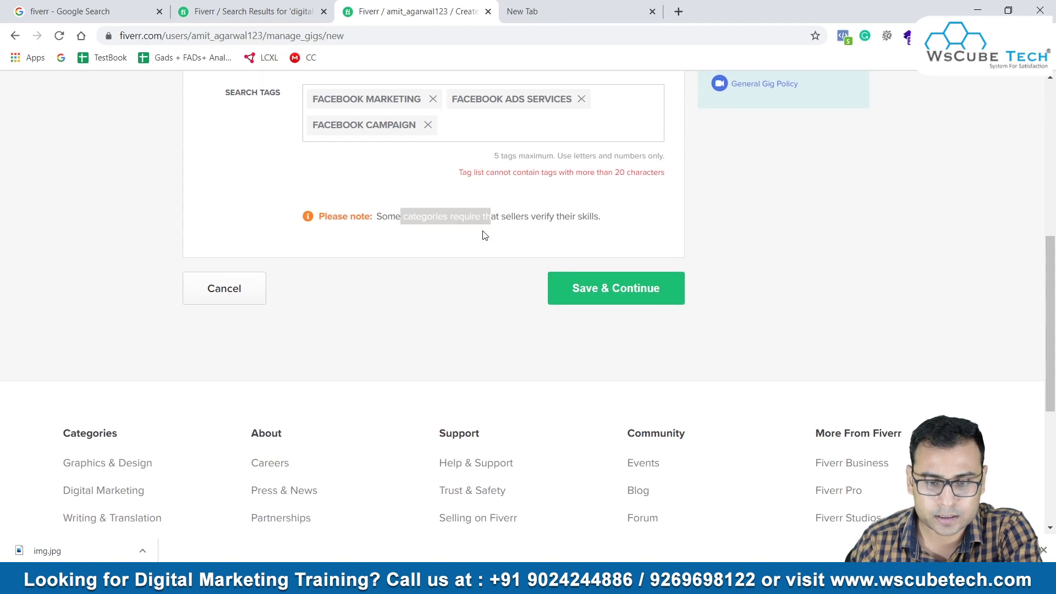
pyautogui.rightClick(485, 235)
pyautogui.click(526, 219)
pyautogui.scroll(1, 580, 230)
pyautogui.scroll(5, 580, 230)
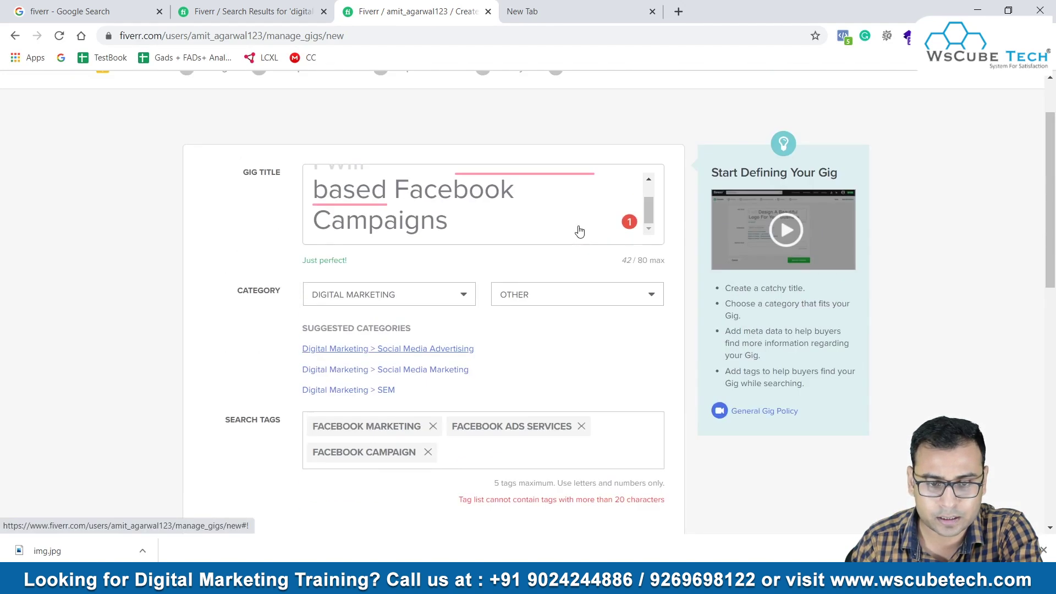
# - Keep the Digital Marketing > SEM category and set service type AD REVIEW & OPTIMIZATION
pyautogui.click(523, 295)
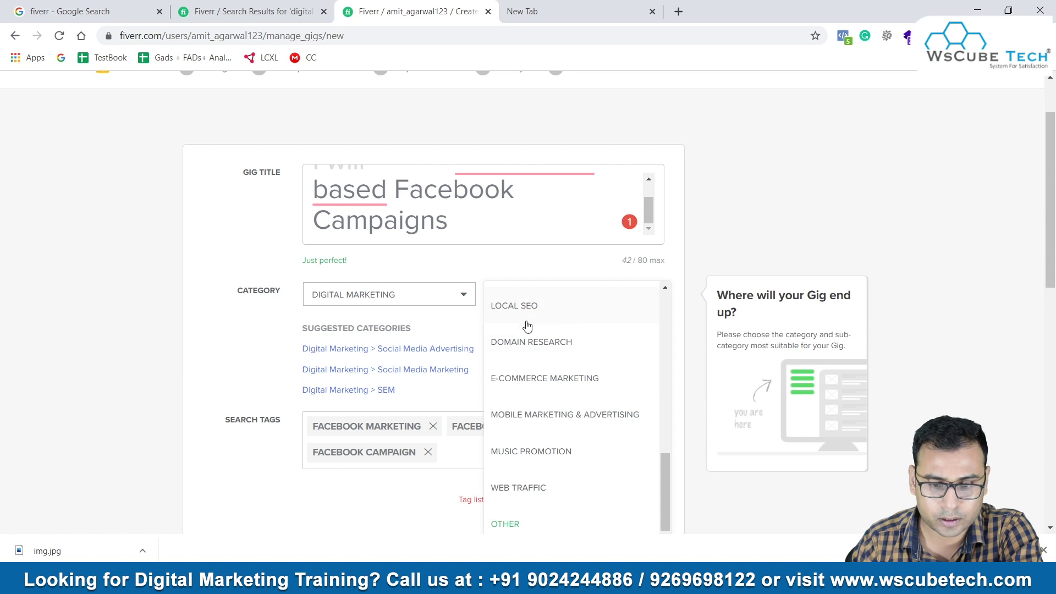
pyautogui.click(255, 348)
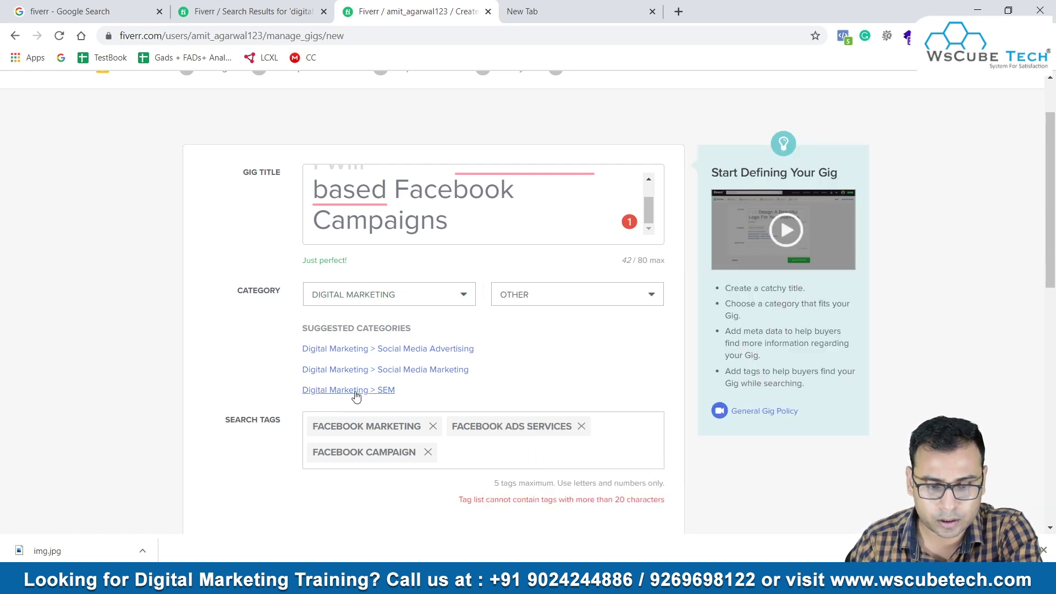
pyautogui.click(351, 390)
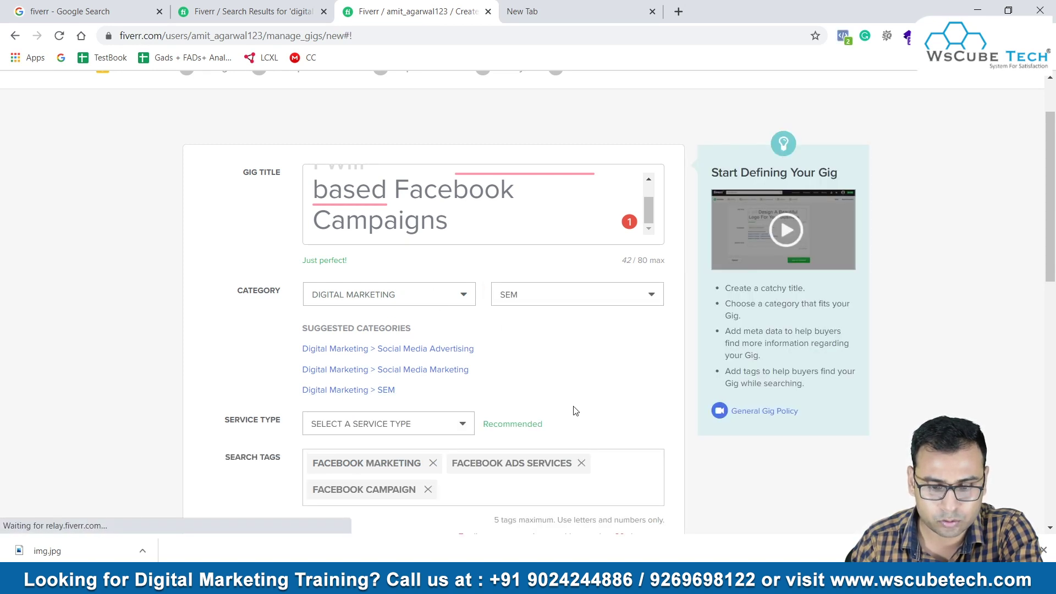
pyautogui.scroll(-4, 573, 410)
pyautogui.click(408, 189)
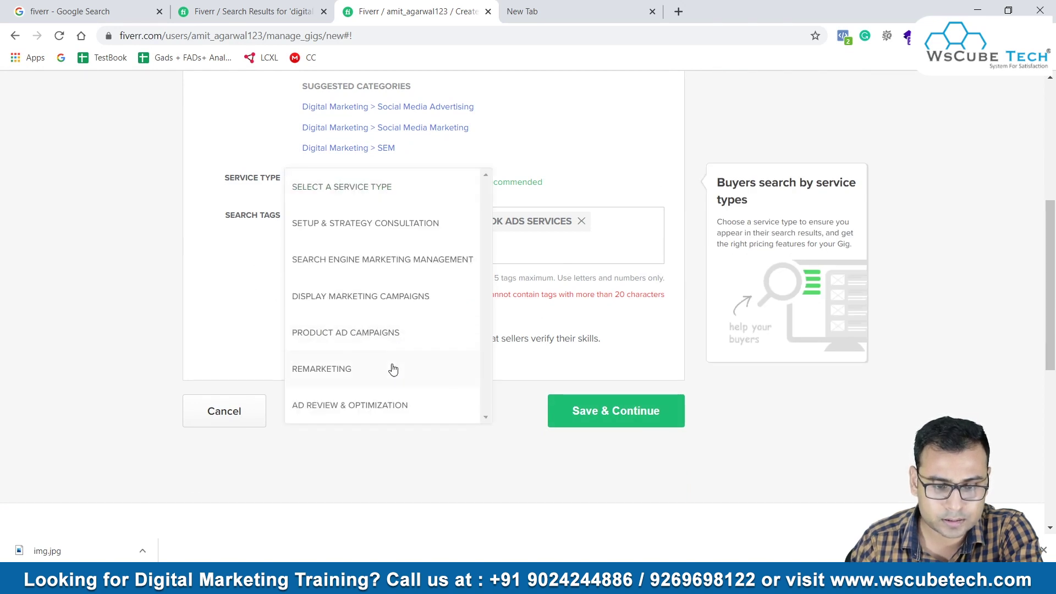
pyautogui.click(373, 408)
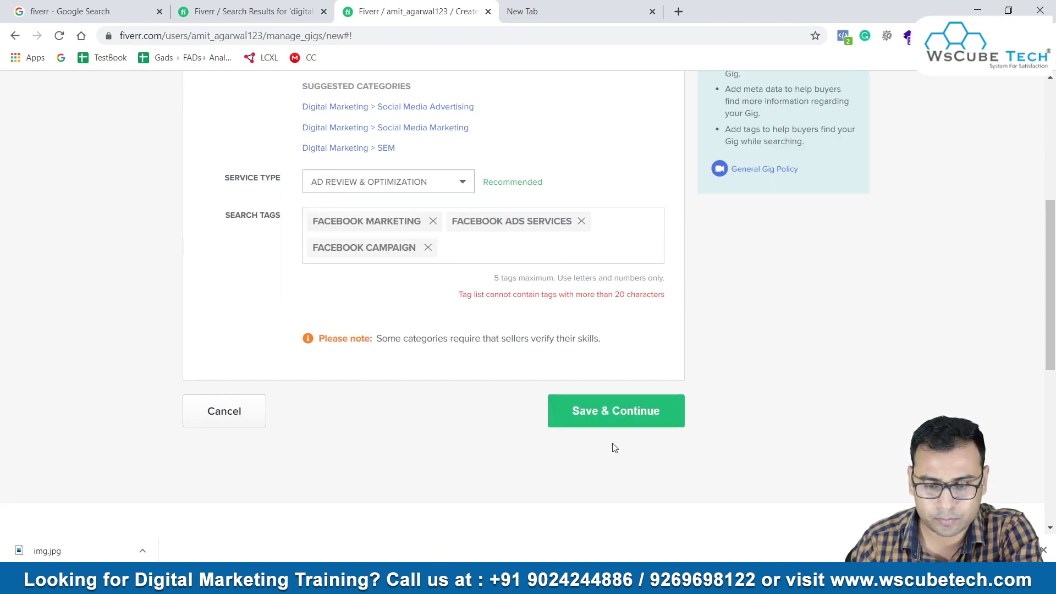
# - Remove the FACEBOOK ADS SERVICES tag and save the overview successfully
pyautogui.click(611, 425)
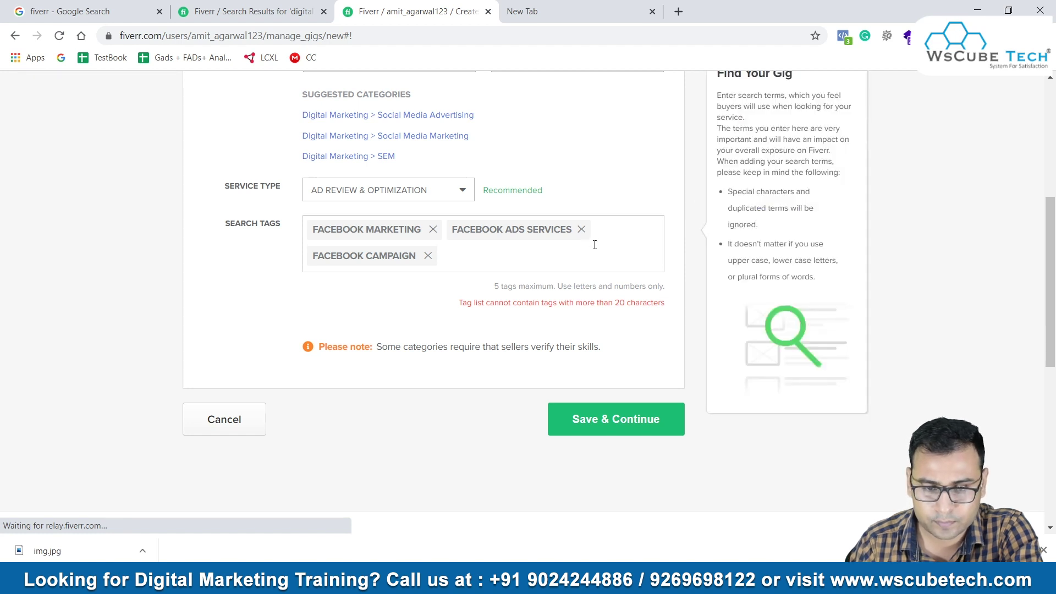
pyautogui.click(582, 232)
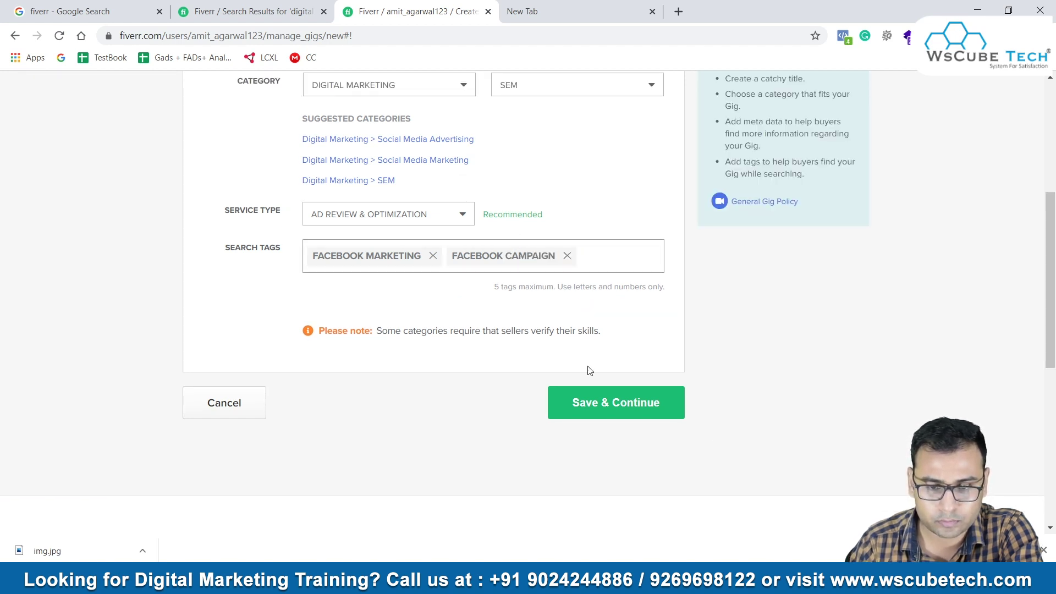
pyautogui.click(594, 403)
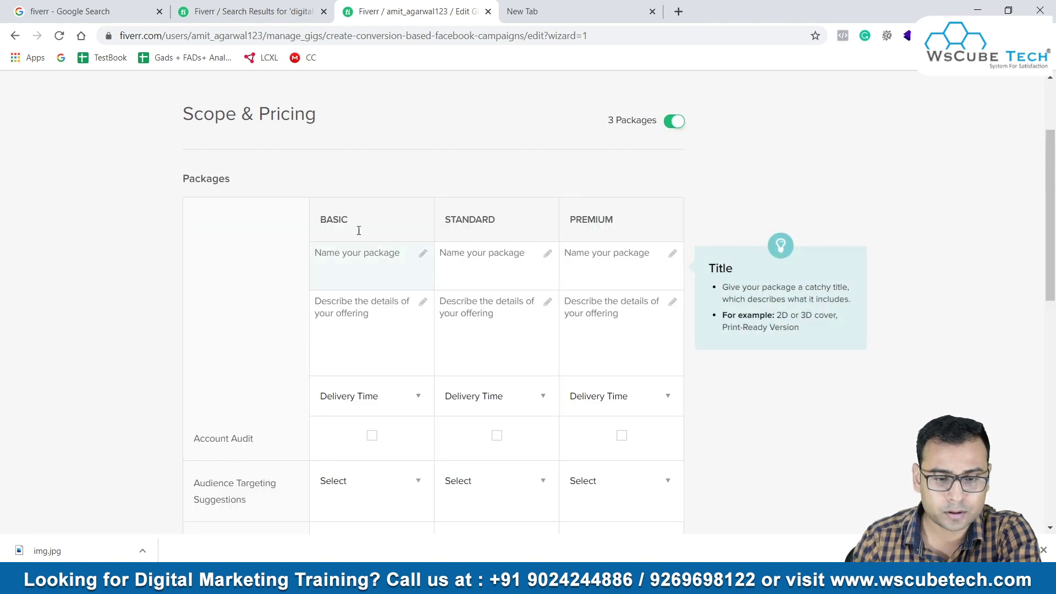
# - Name the packages 2 - Campaign, 4 Campaigns and Unlimited Campaigns
pyautogui.moveTo(413, 351)
pyautogui.click(426, 253)
pyautogui.click(319, 181)
pyautogui.click(389, 256)
pyautogui.write('Fis')
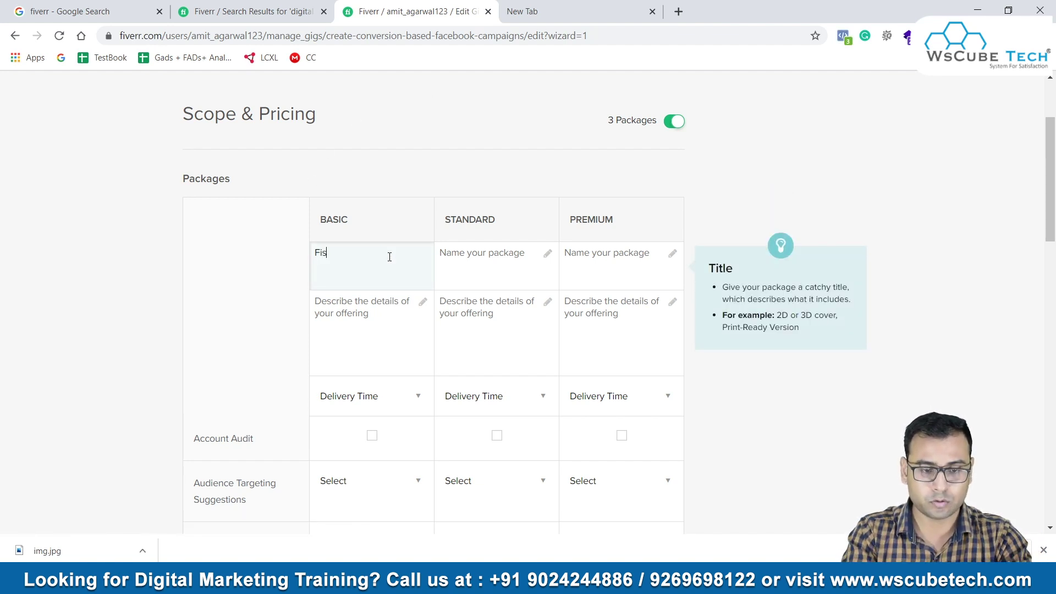
pyautogui.press('BackSpace')
pyautogui.press('BackSpace')
pyautogui.press('BackSpace')
pyautogui.write('basic')
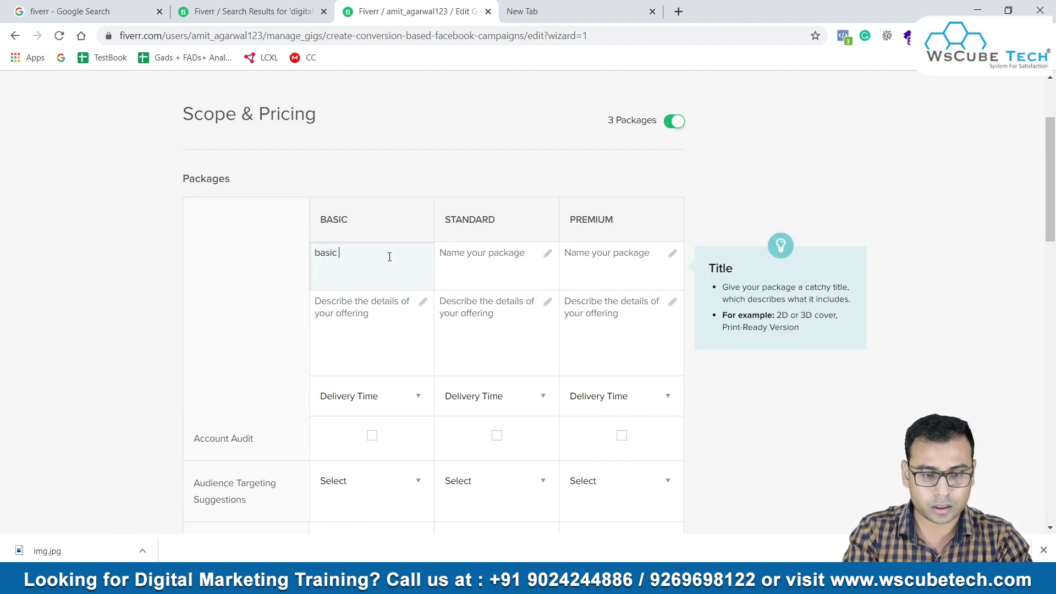
pyautogui.press('BackSpace')
pyautogui.press('BackSpace')
pyautogui.press('BackSpace')
pyautogui.press('BackSpace')
pyautogui.press('BackSpace')
pyautogui.press('BackSpace')
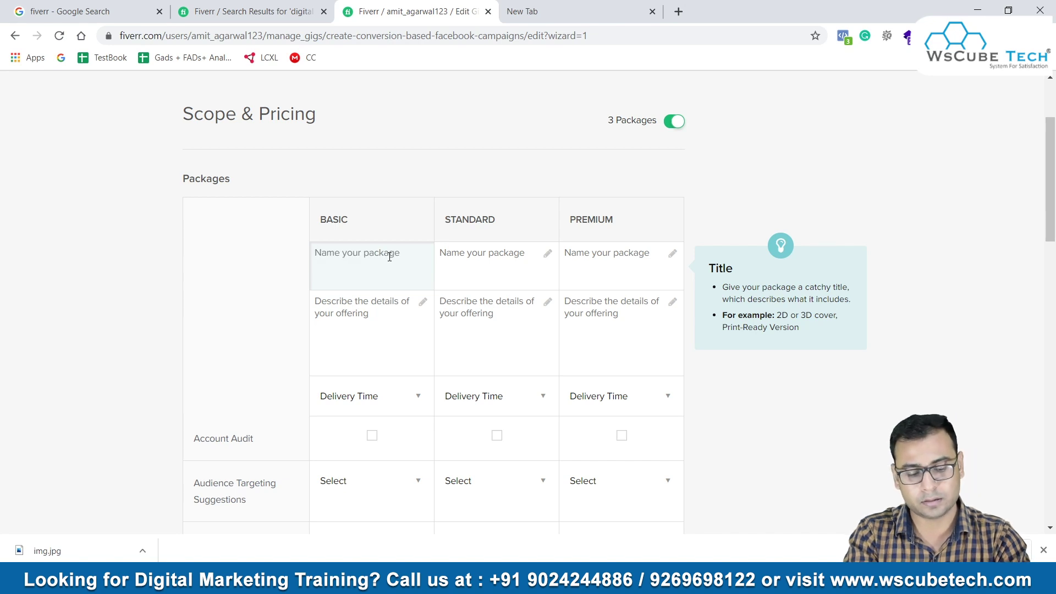
pyautogui.write('1')
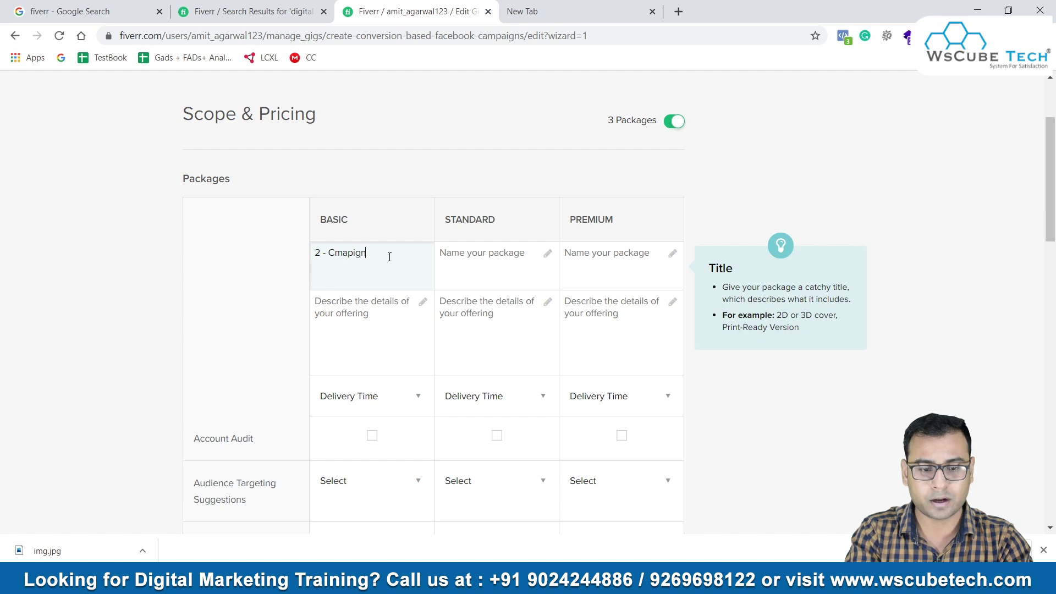
pyautogui.write(' - Campaign')
pyautogui.press('Tab')
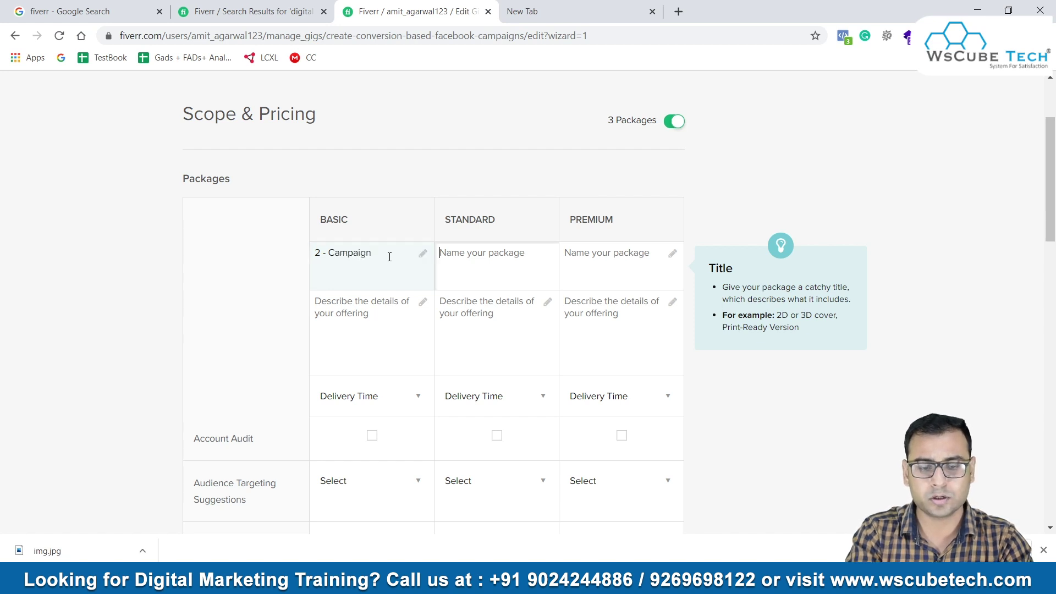
pyautogui.write('4 c')
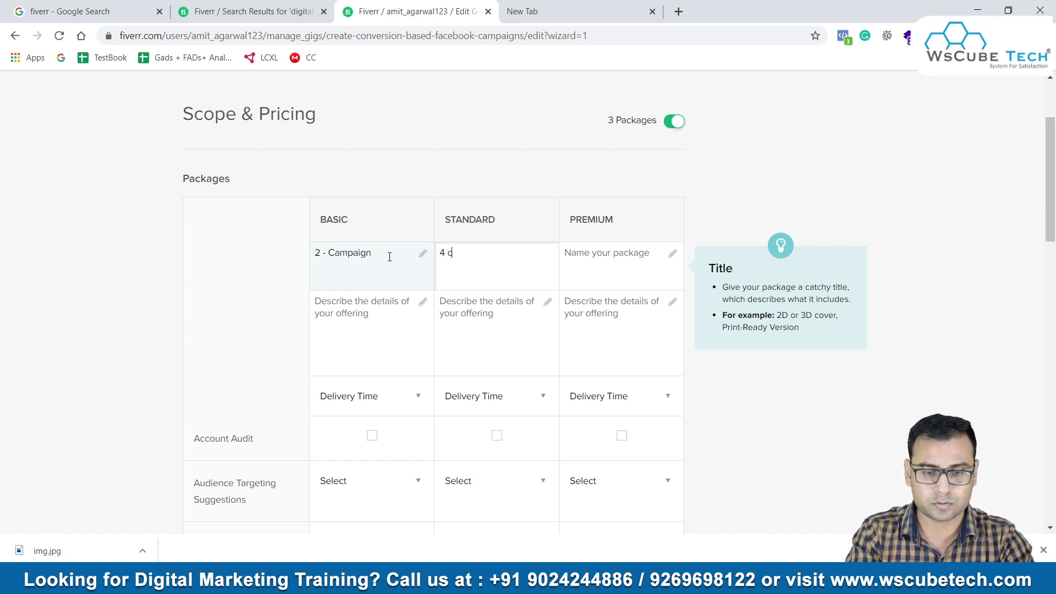
pyautogui.press('Tab')
pyautogui.write('1')
pyautogui.press('BackSpace')
pyautogui.write('10')
pyautogui.press('BackSpace')
pyautogui.press('BackSpace')
pyautogui.write('Unlimited Campaigns')
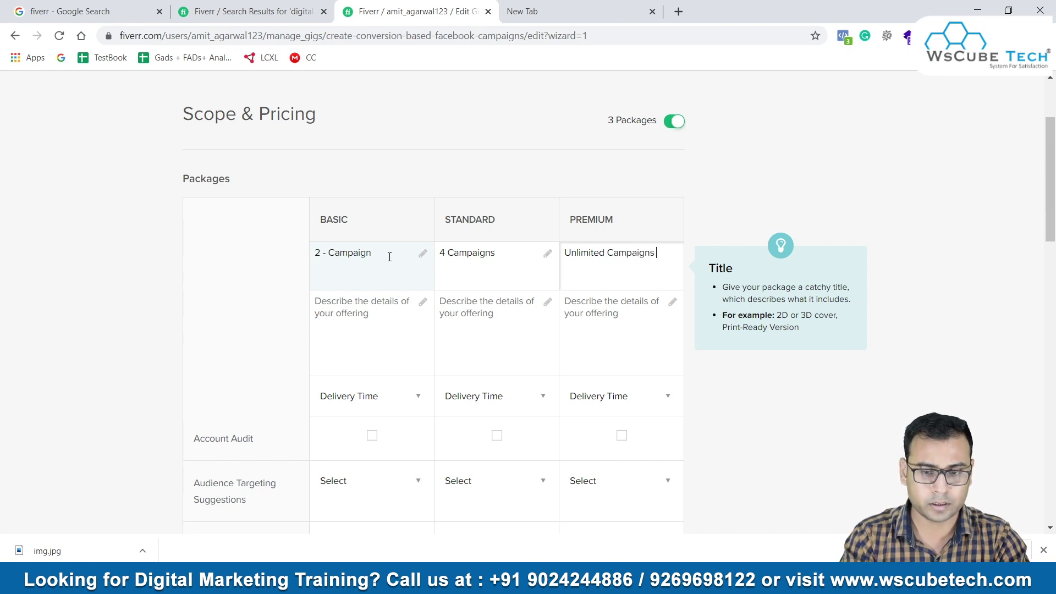
# - Enter "Services" as the description for the packages
pyautogui.click(371, 308)
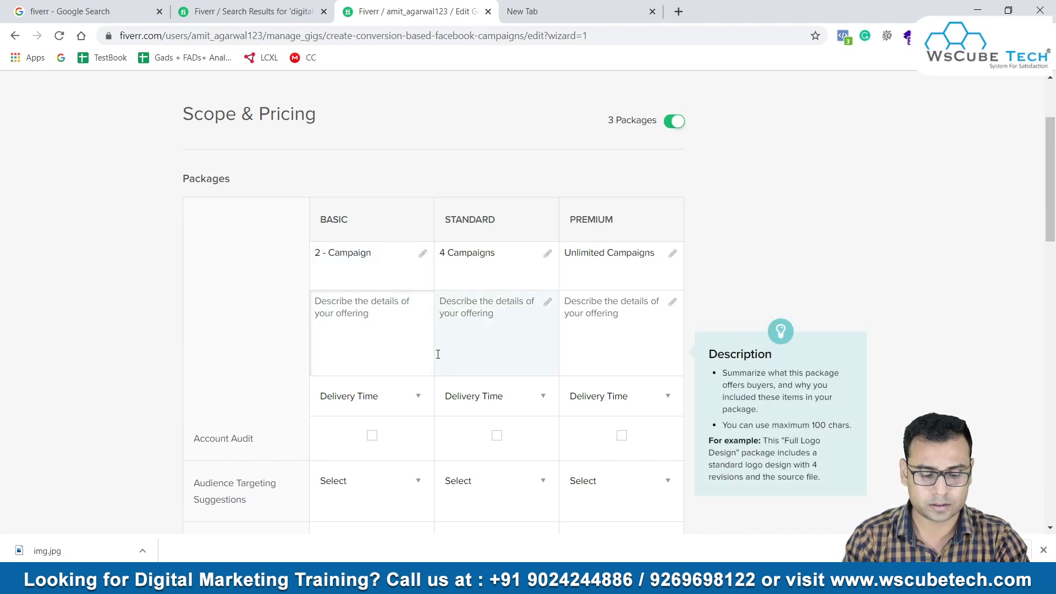
pyautogui.write('Serv')
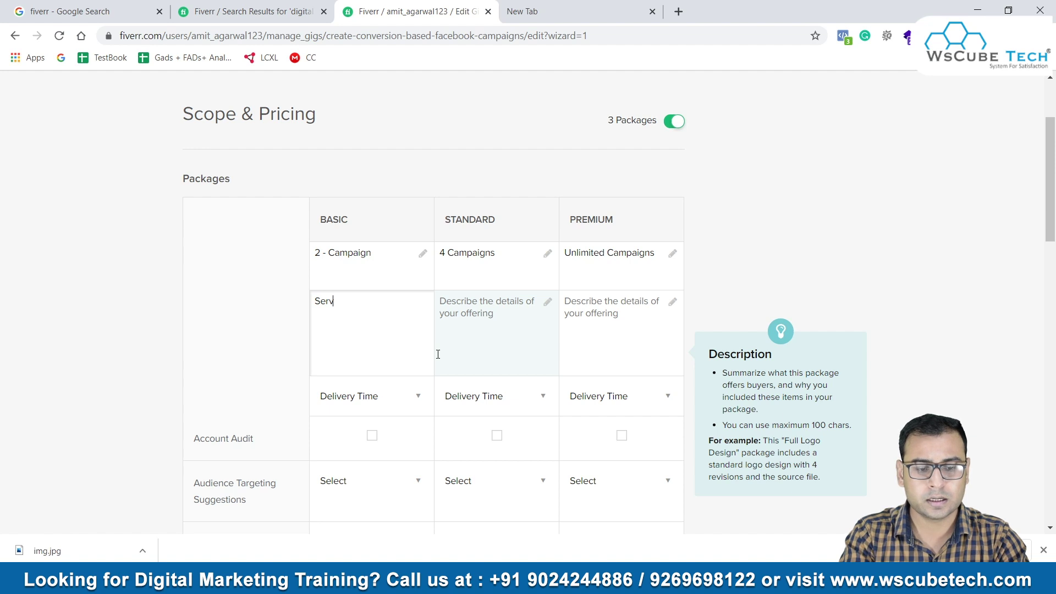
pyautogui.write('ices')
pyautogui.click(438, 354)
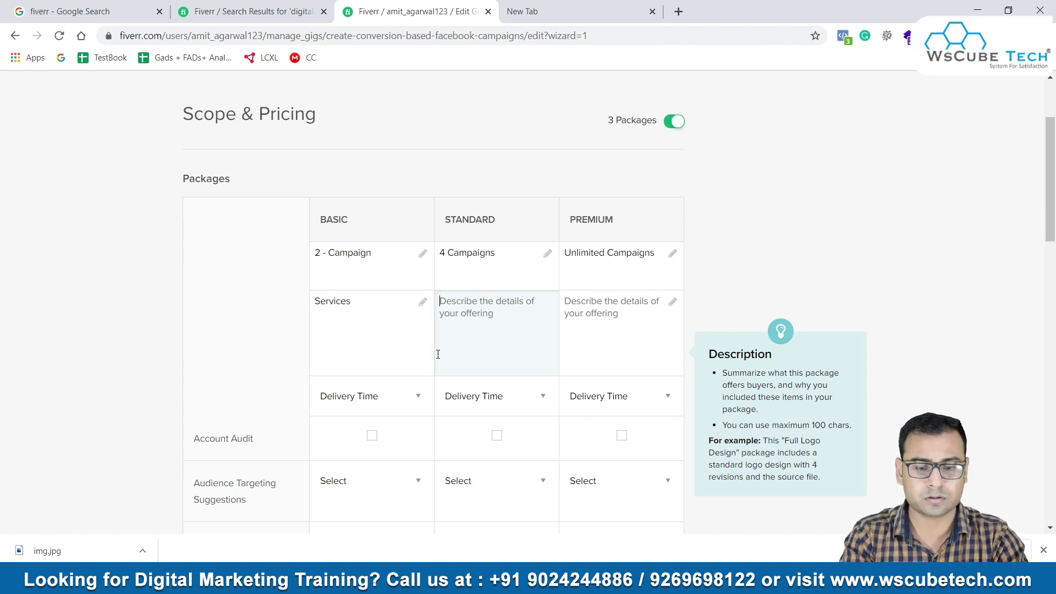
pyautogui.write('Ser')
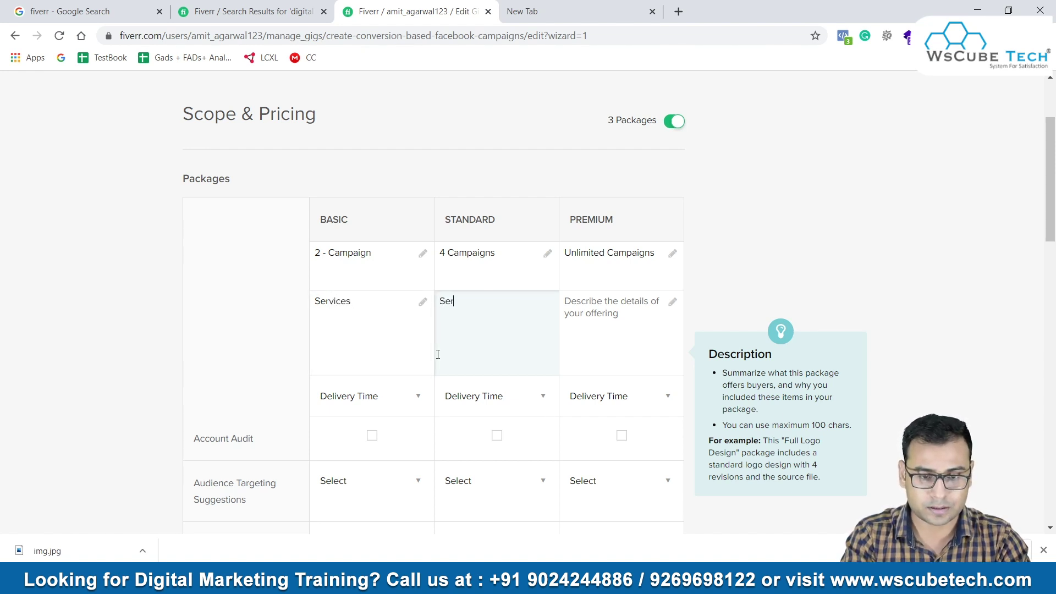
pyautogui.write('vices')
pyautogui.press('Tab')
pyautogui.write('Ser')
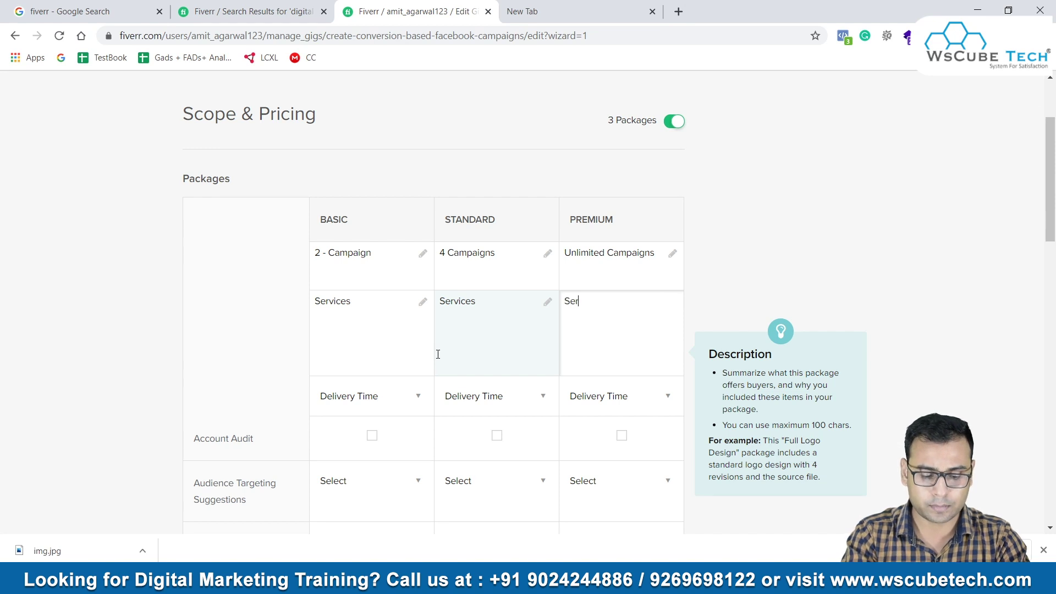
pyautogui.write('vices')
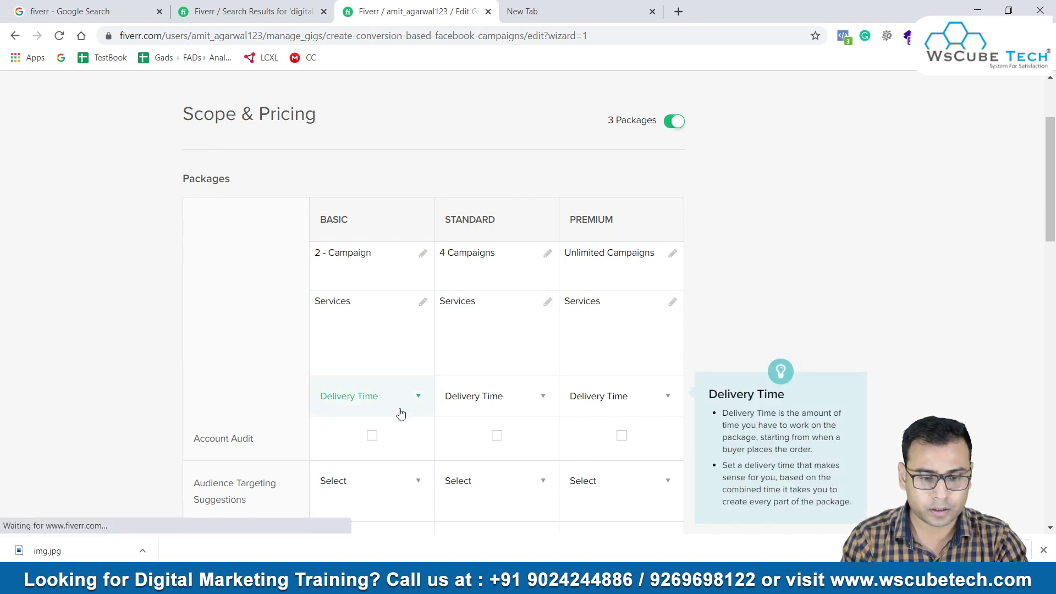
# - Set delivery times to 2, 4 and 8 days for Basic, Standard and Premium
pyautogui.click(401, 410)
pyautogui.click(408, 436)
pyautogui.click(495, 397)
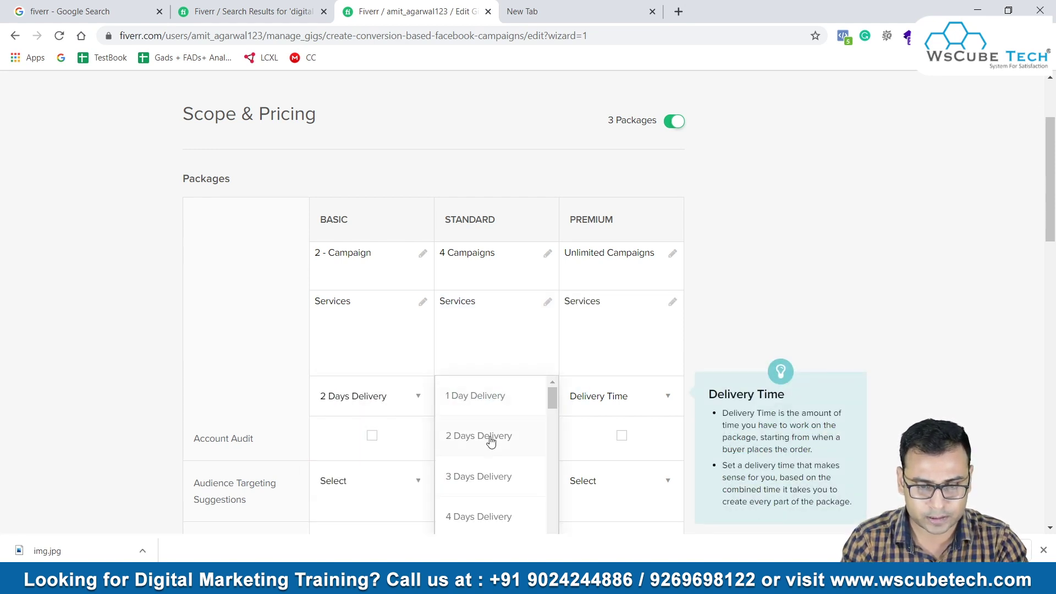
pyautogui.click(472, 520)
pyautogui.click(623, 398)
pyautogui.scroll(-3, 622, 418)
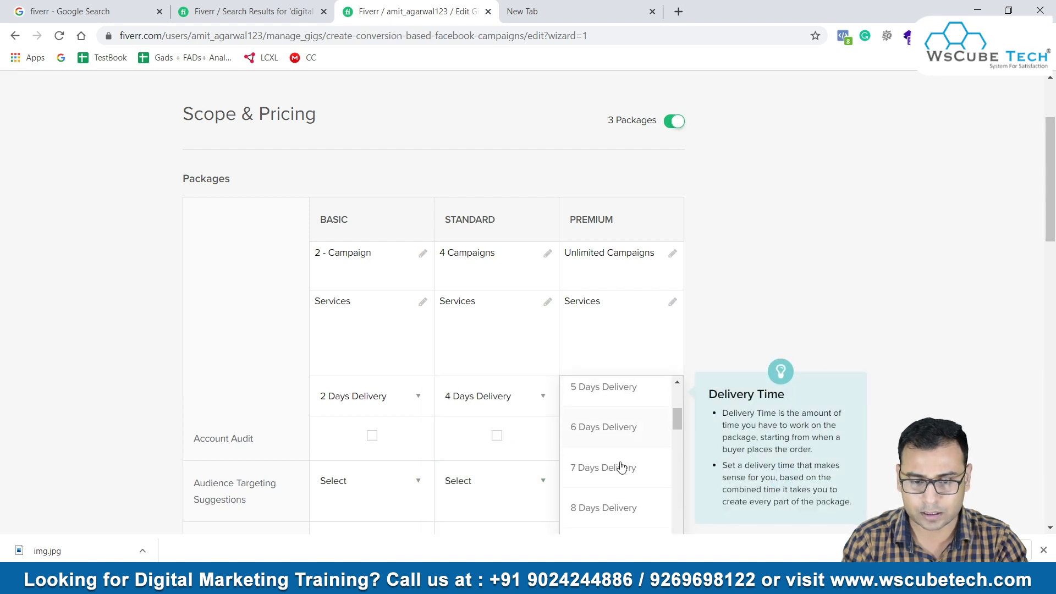
pyautogui.click(617, 507)
# - Include Account Audit in all three packages and give Basic 1 audience targeting suggestion
pyautogui.scroll(-2, 308, 330)
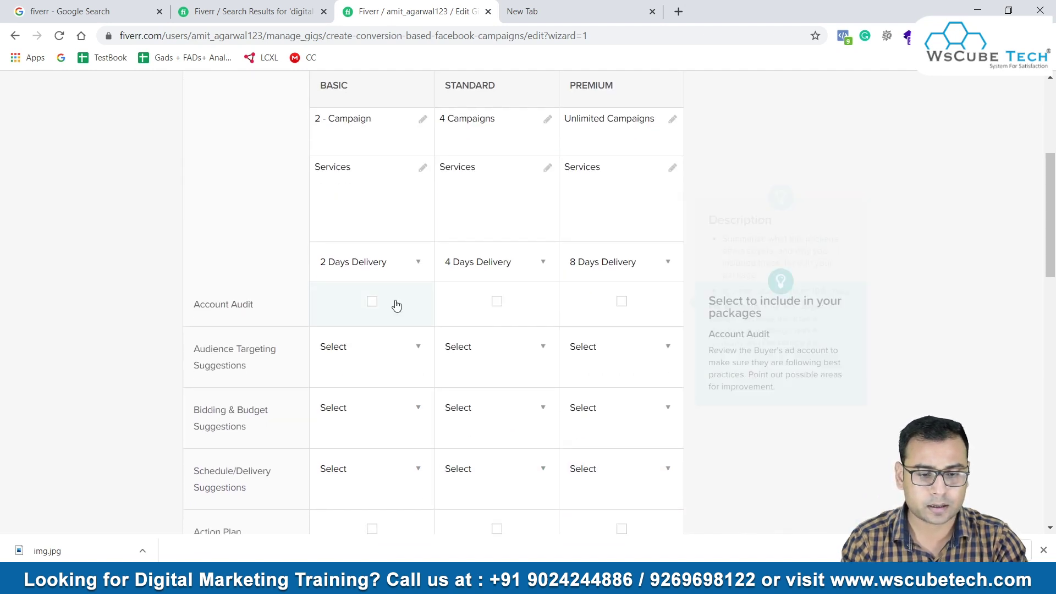
pyautogui.click(373, 302)
pyautogui.click(497, 302)
pyautogui.click(622, 301)
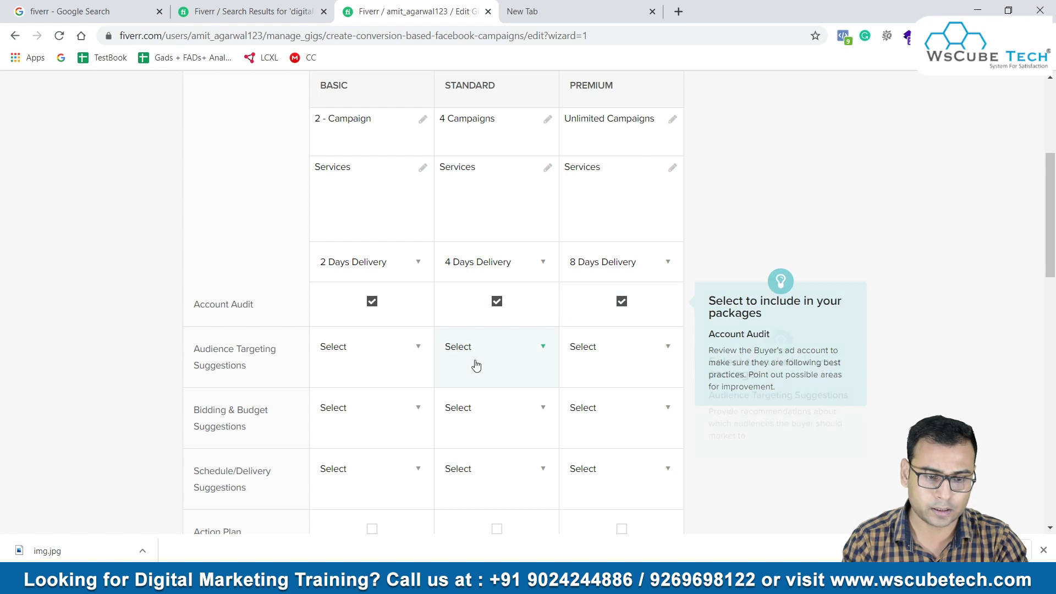
pyautogui.scroll(-2, 474, 363)
pyautogui.click(408, 258)
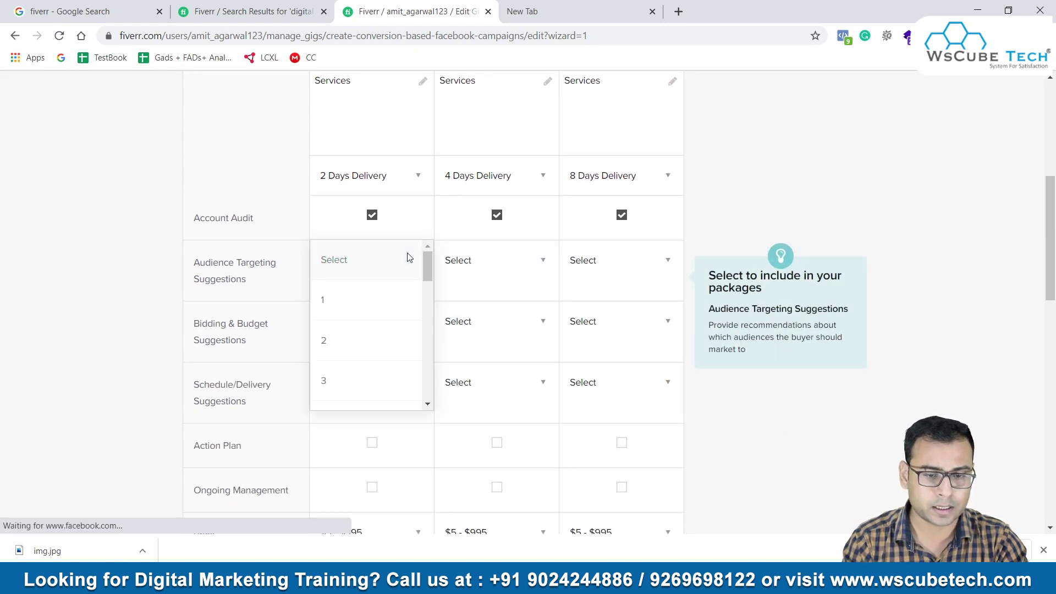
pyautogui.click(361, 299)
pyautogui.click(353, 308)
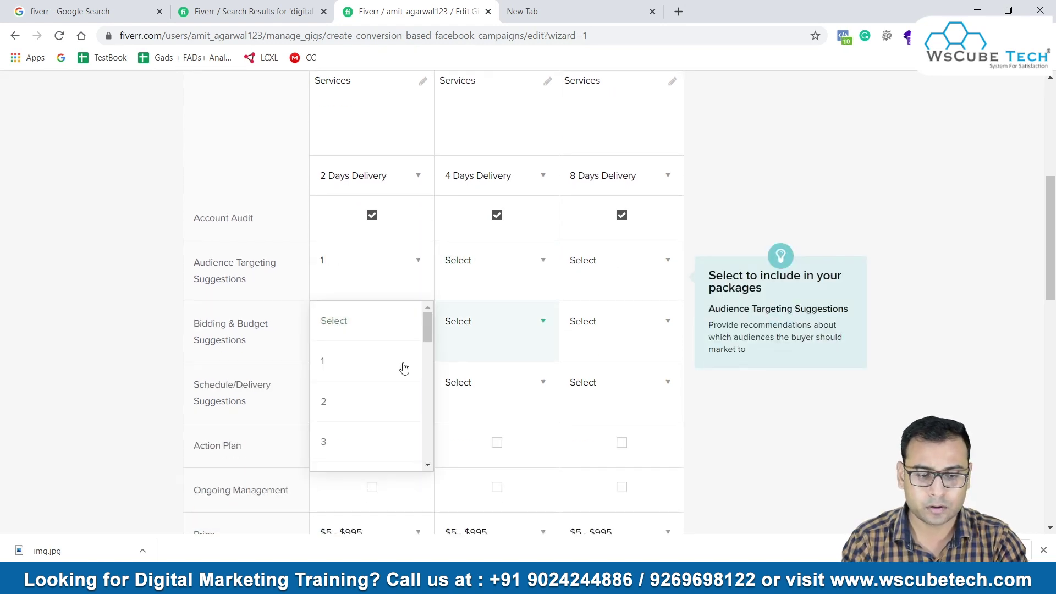
pyautogui.click(156, 391)
# - Price the packages at $20, $60 and $200, and add Extra fast delivery
pyautogui.scroll(-5, 403, 460)
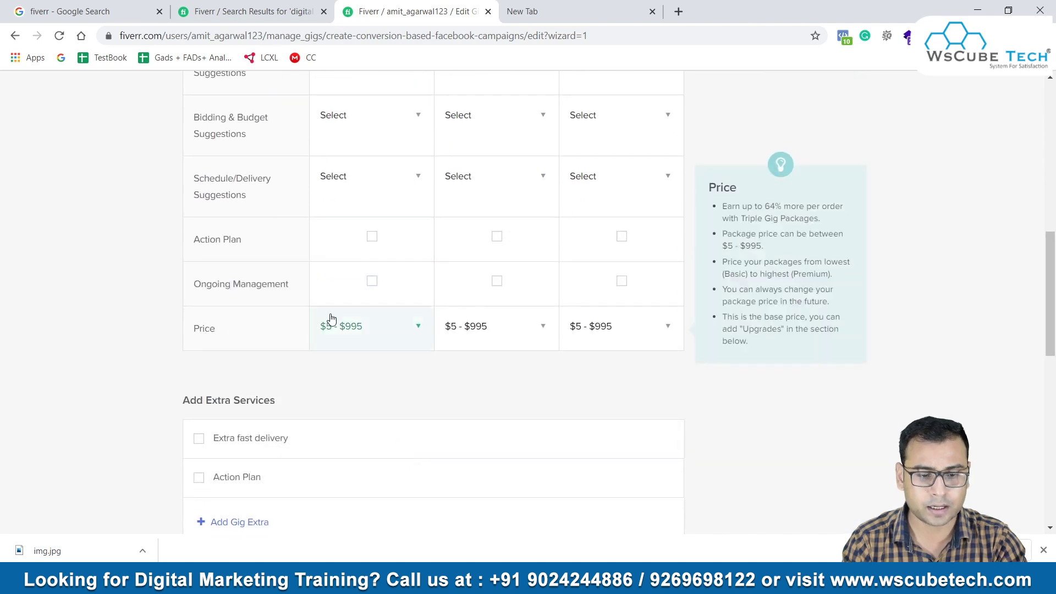
pyautogui.click(358, 327)
pyautogui.click(362, 447)
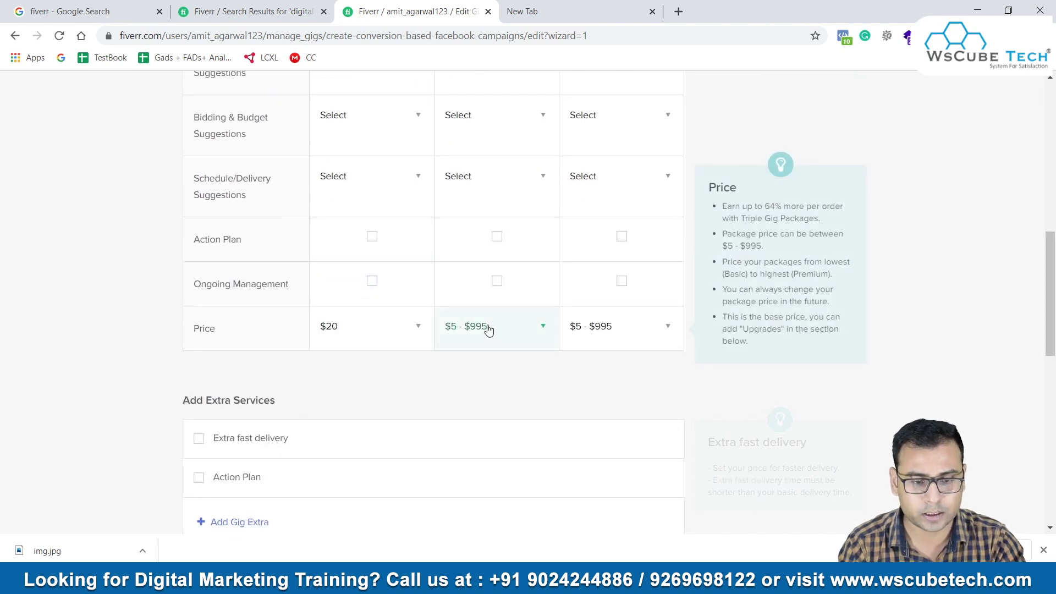
pyautogui.click(485, 329)
pyautogui.scroll(-3, 489, 424)
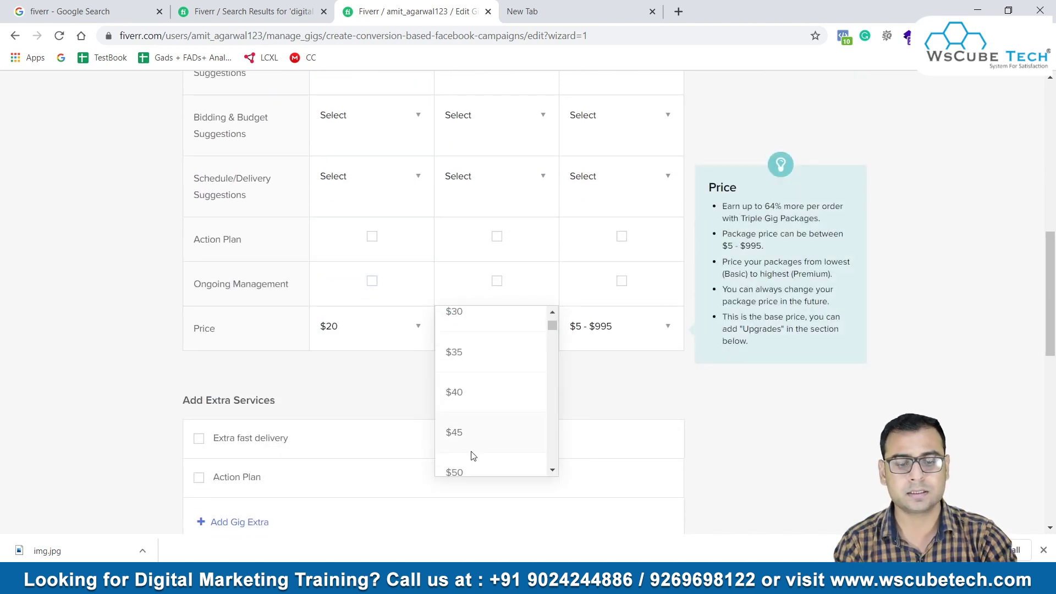
pyautogui.scroll(-3, 473, 465)
pyautogui.click(478, 380)
pyautogui.click(570, 337)
pyautogui.scroll(-14, 666, 470)
pyautogui.scroll(-10, 638, 446)
pyautogui.scroll(-7, 616, 379)
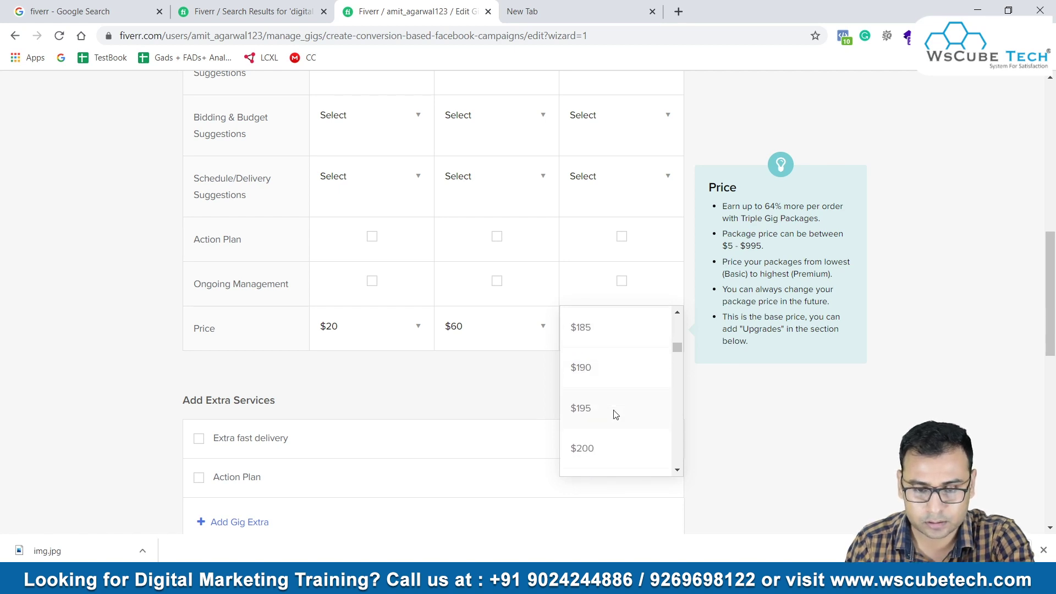
pyautogui.click(586, 449)
pyautogui.scroll(-3, 582, 401)
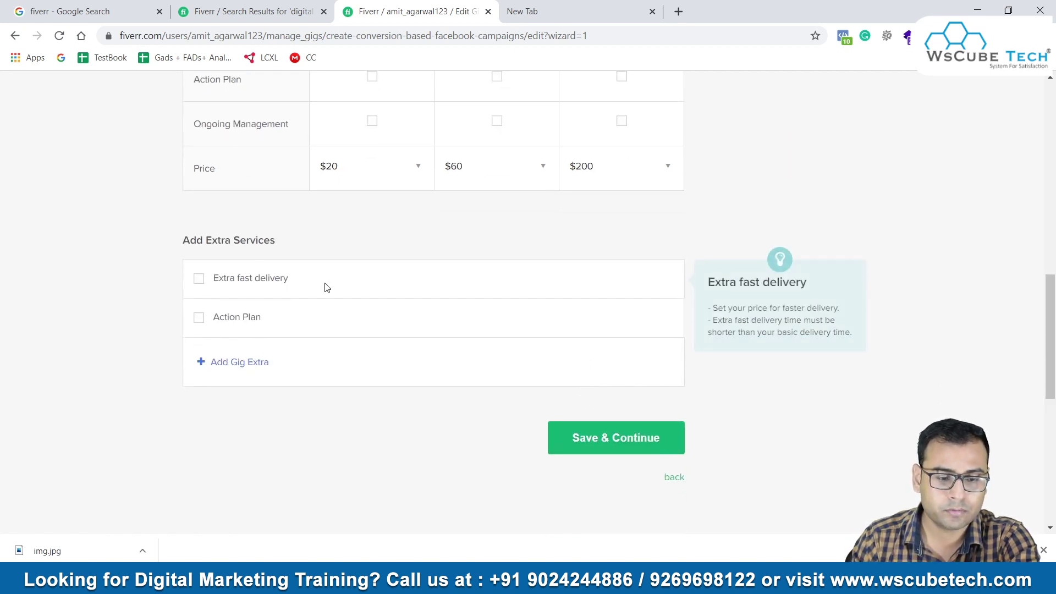
pyautogui.click(199, 279)
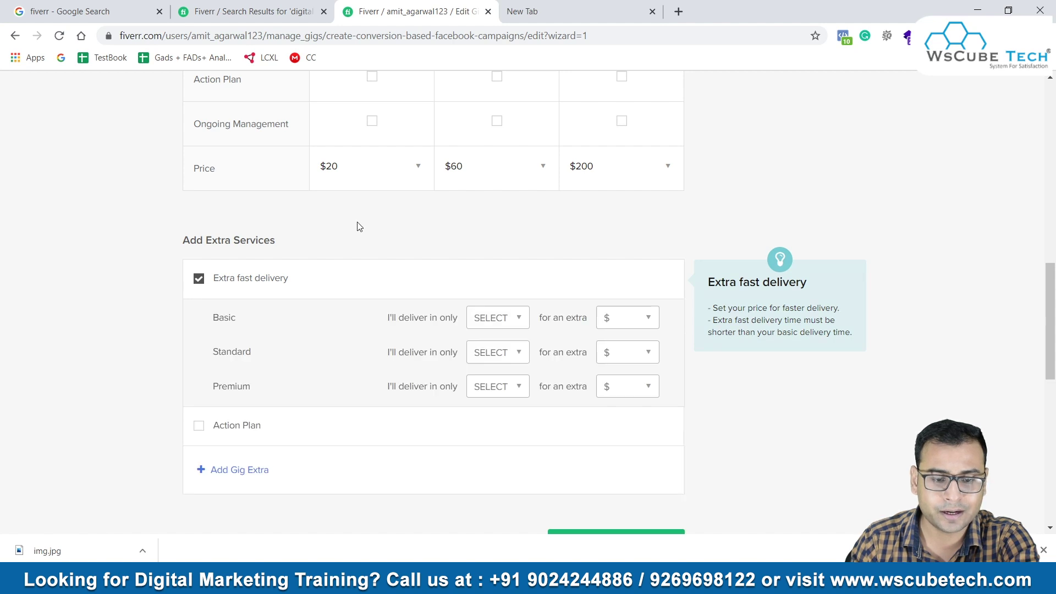